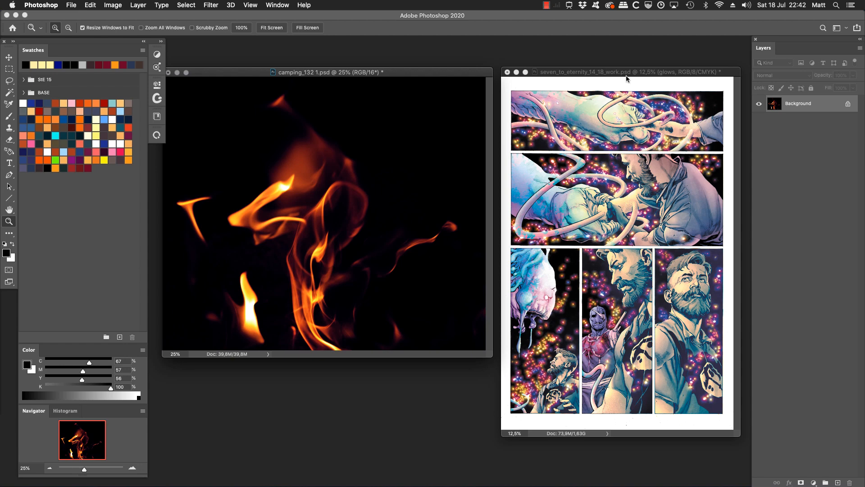
Switch to Capture One and raise the exposure of the second camping_132.NEF variant to 4.
{"action": "left_click_drag", "start_coordinate": [627, 72], "coordinate": [630, 80]}
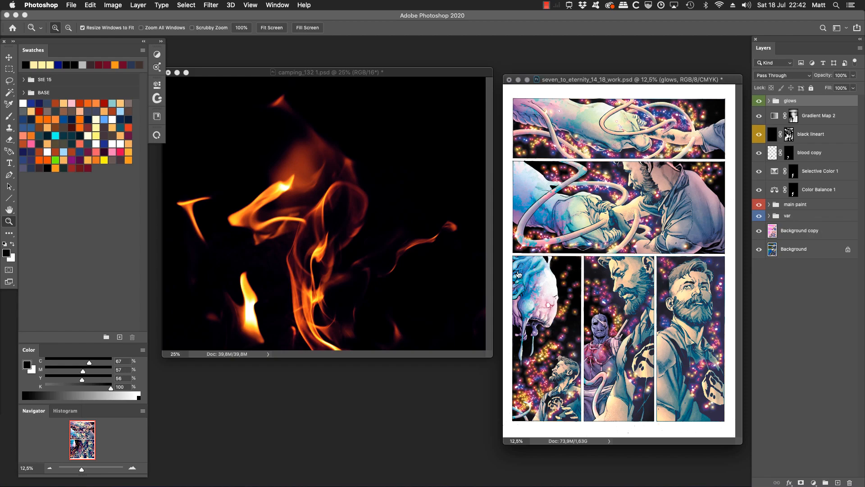
{"action": "key", "text": "super+Tab"}
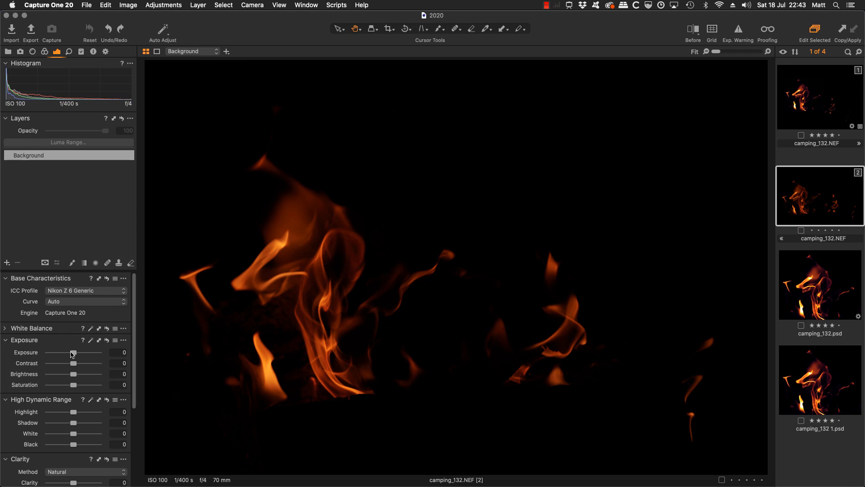
{"action": "left_click_drag", "start_coordinate": [73, 352], "coordinate": [143, 356]}
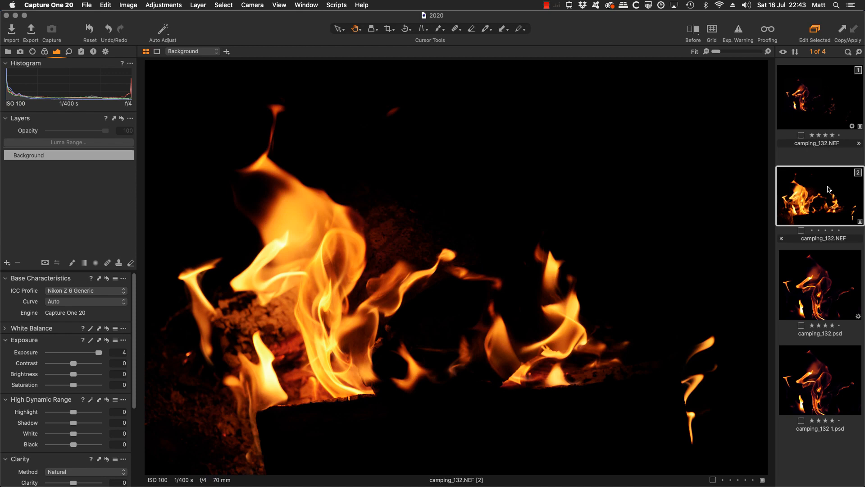
Examine the exposure, high dynamic range and colour balance settings of the first camping_132.NEF variant.
{"action": "left_click", "coordinate": [809, 99]}
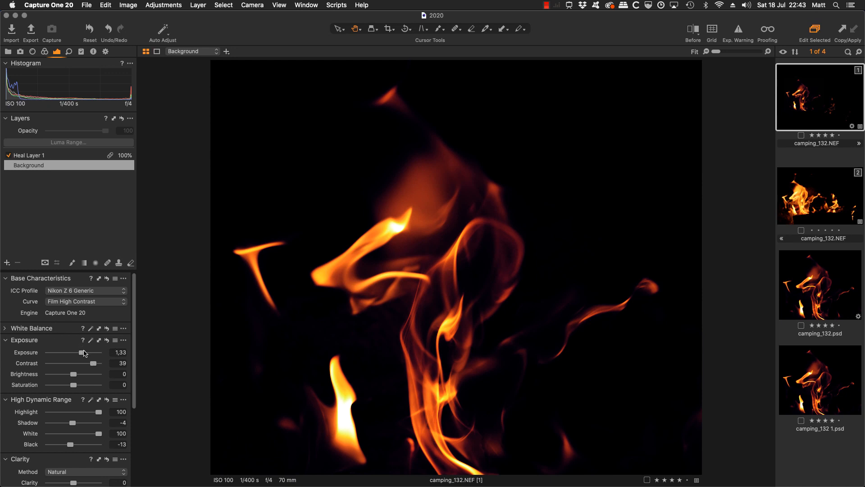
{"action": "scroll", "coordinate": [102, 386], "scroll_direction": "down", "scroll_amount": 3}
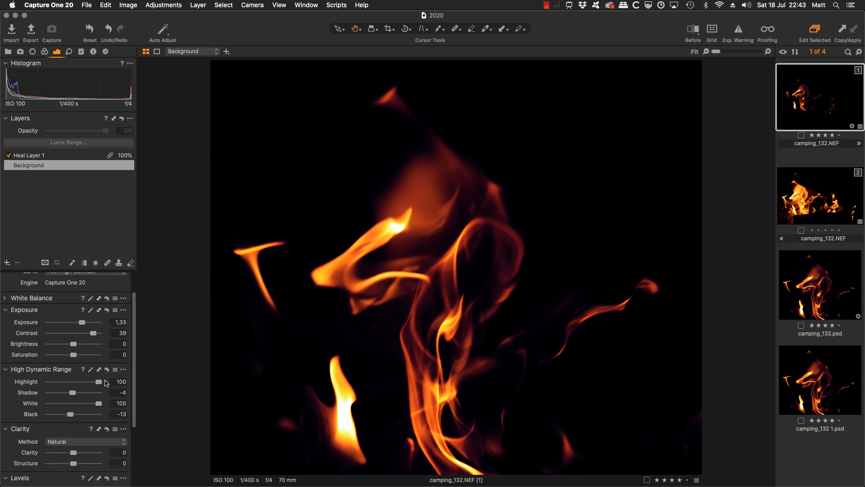
{"action": "scroll", "coordinate": [92, 387], "scroll_direction": "down", "scroll_amount": 3}
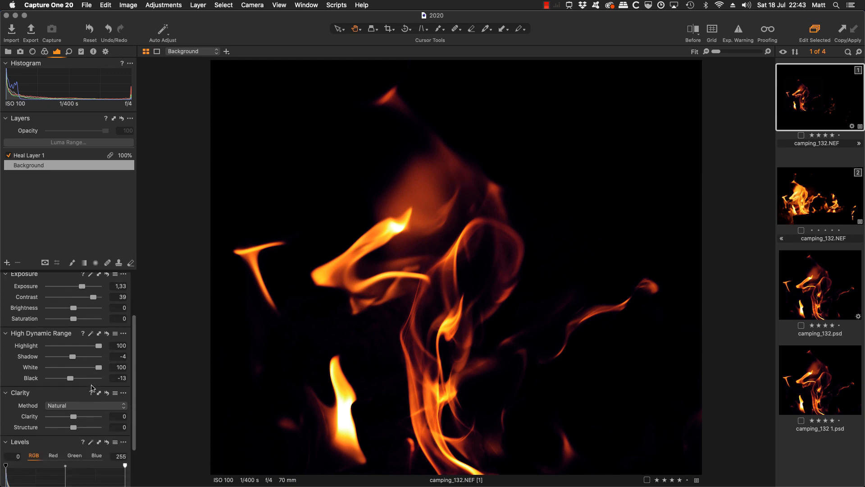
{"action": "left_click", "coordinate": [45, 51]}
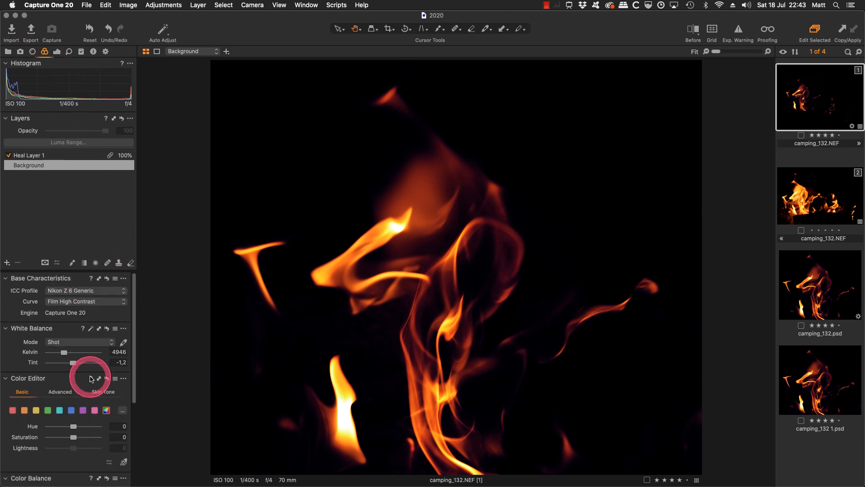
{"action": "scroll", "coordinate": [91, 377], "scroll_direction": "down", "scroll_amount": 3}
{"action": "scroll", "coordinate": [90, 378], "scroll_direction": "down", "scroll_amount": 4}
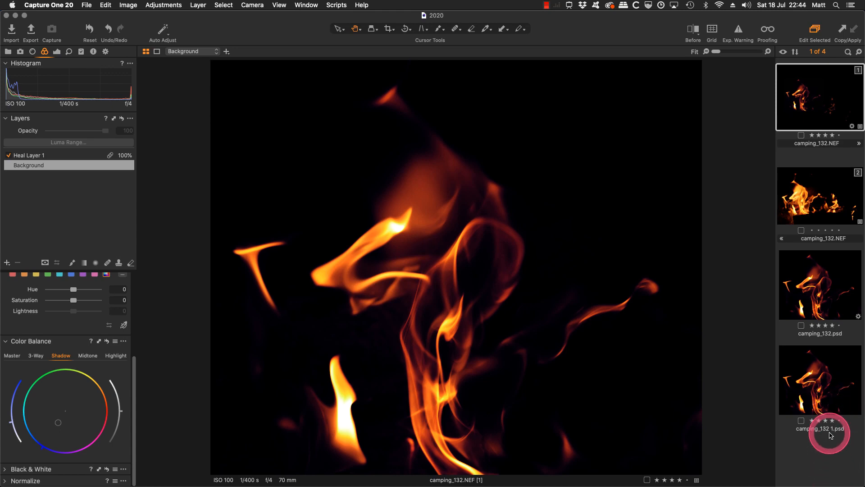
Switch back to Photoshop and examine the contents of the comic page's glows group.
{"action": "key", "text": "cmd+Tab"}
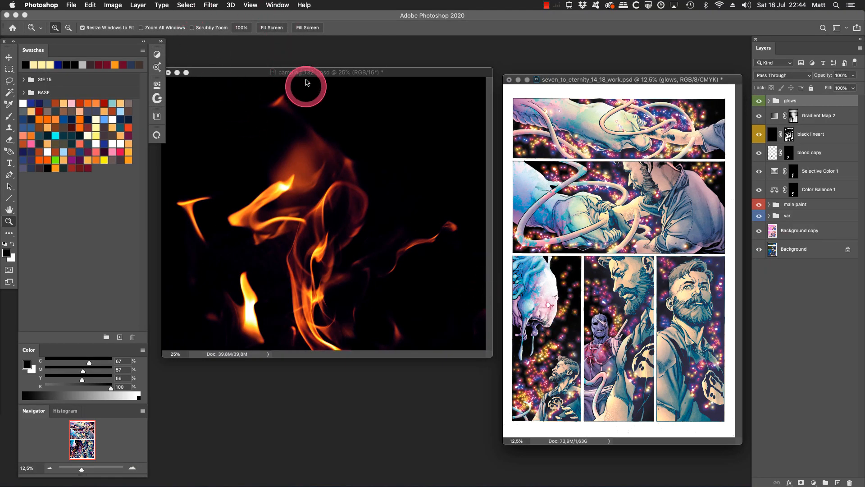
{"action": "left_click_drag", "start_coordinate": [306, 73], "coordinate": [304, 79]}
{"action": "left_click", "coordinate": [604, 80]}
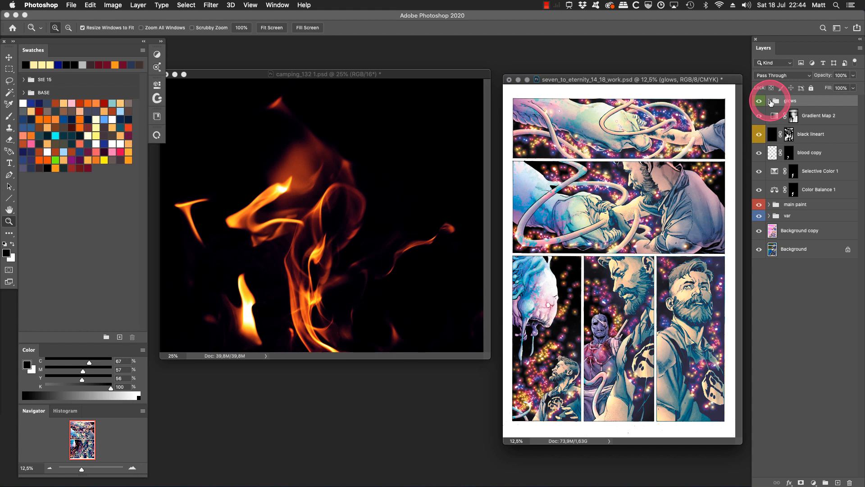
{"action": "left_click", "coordinate": [769, 101]}
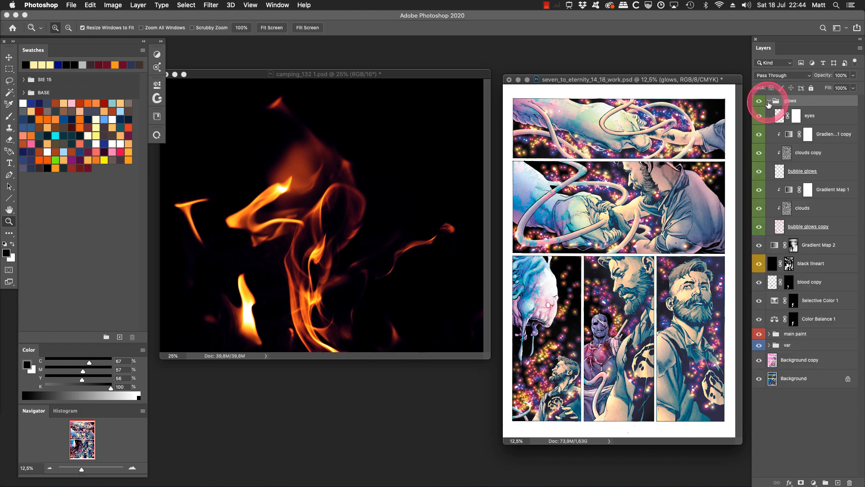
{"action": "left_click", "coordinate": [769, 101]}
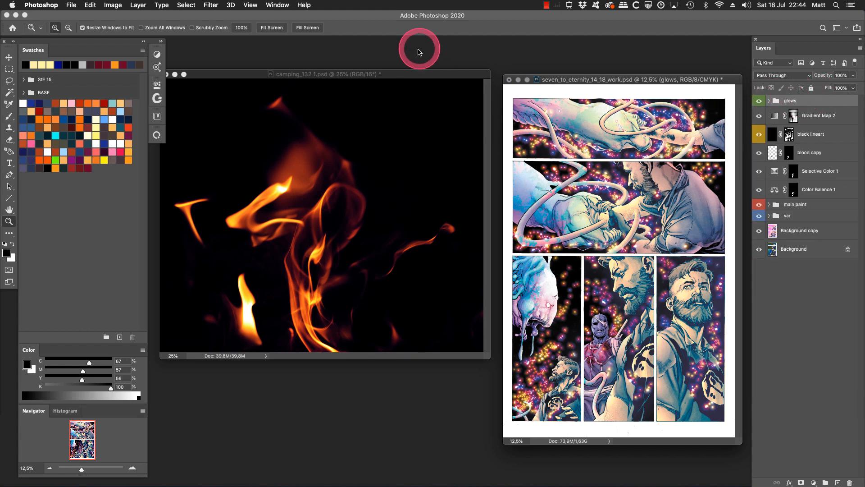
Duplicate the Background layer of camping_132 1.psd into the document seven_to_eternity_14_18_work.psd.
{"action": "left_click", "coordinate": [396, 76]}
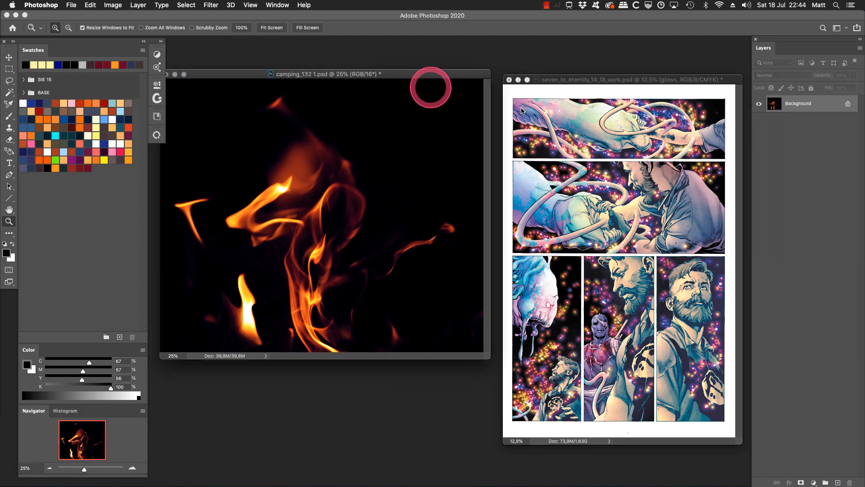
{"action": "right_click", "coordinate": [796, 107]}
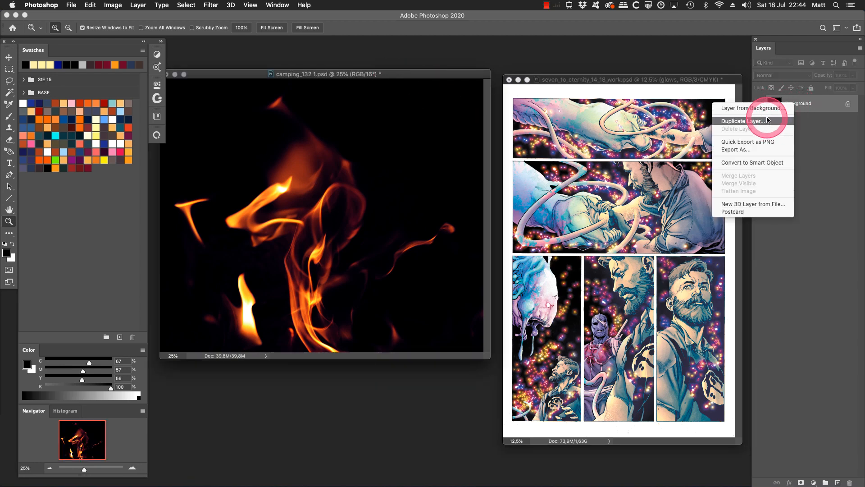
{"action": "left_click", "coordinate": [771, 119]}
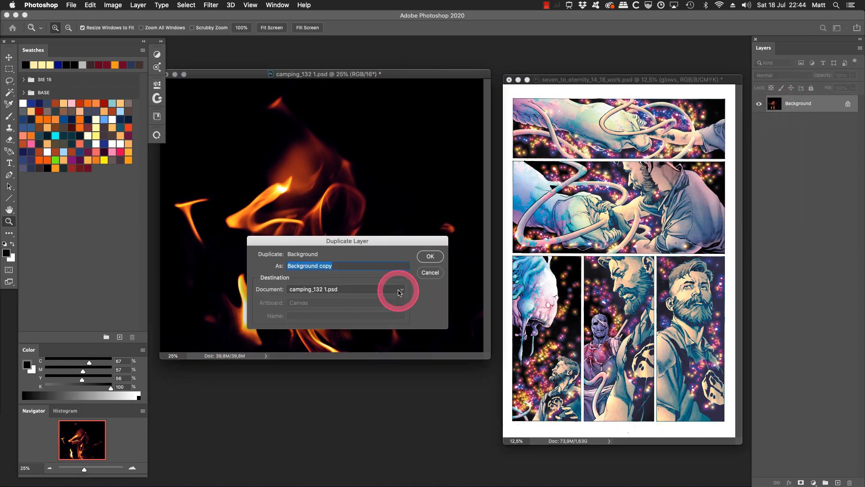
{"action": "left_click", "coordinate": [374, 289]}
{"action": "left_click", "coordinate": [373, 296]}
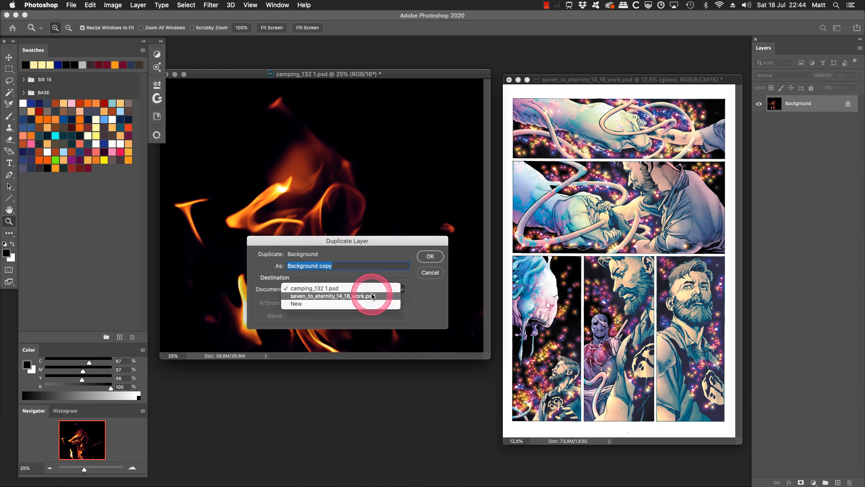
{"action": "left_click", "coordinate": [428, 256]}
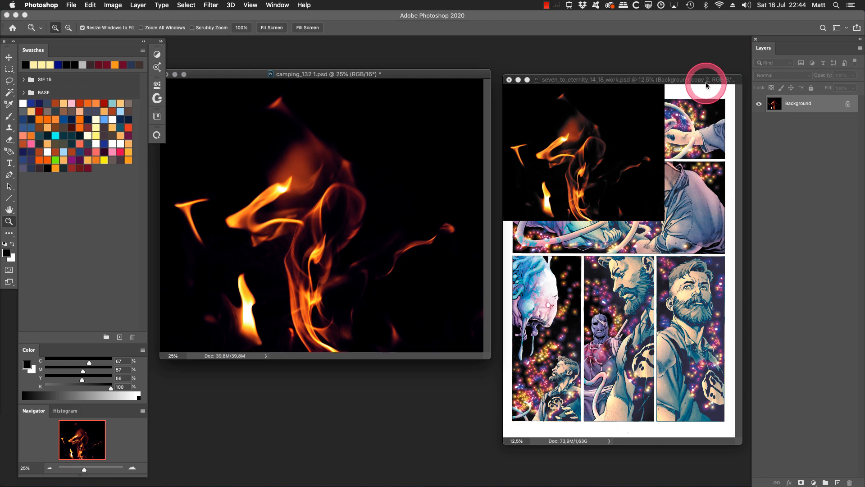
Bring the comic page document forward and show it in full screen mode with the menu bar.
{"action": "left_click", "coordinate": [704, 83]}
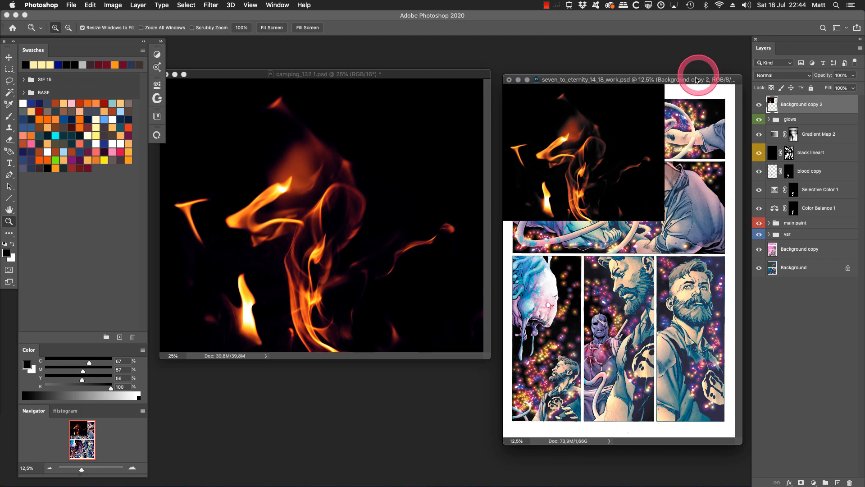
{"action": "left_click_drag", "start_coordinate": [695, 81], "coordinate": [567, 91]}
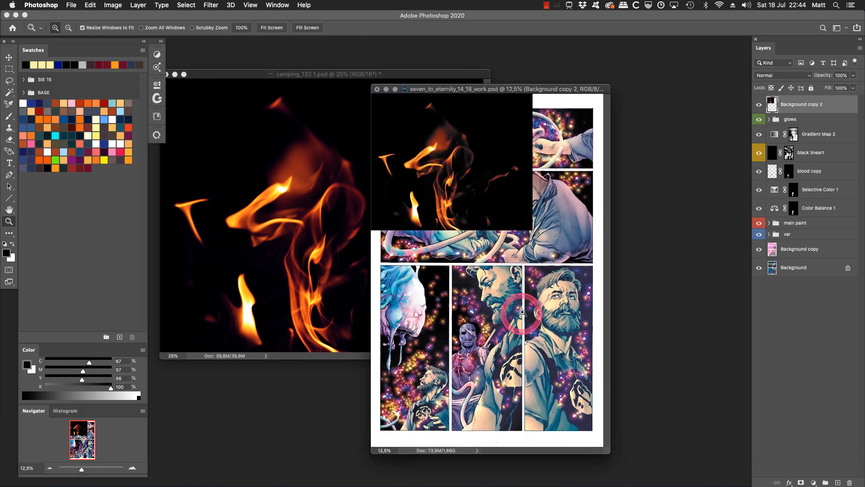
{"action": "key", "text": "f"}
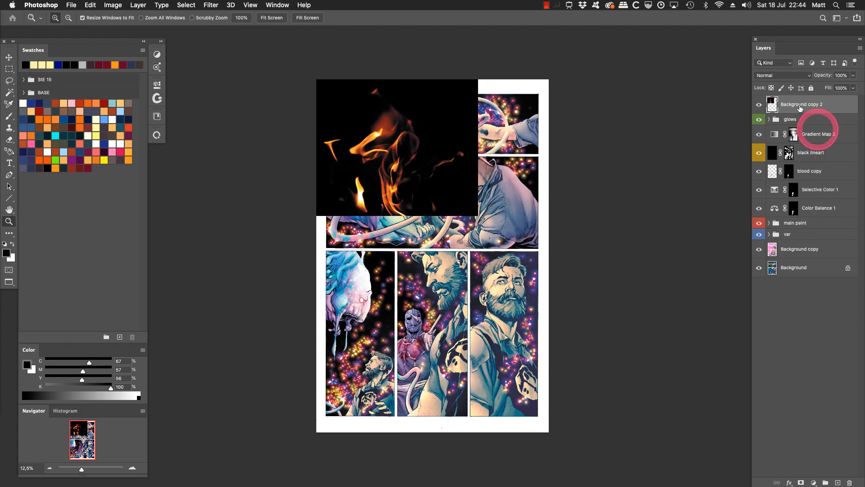
Set the blend mode of the flame layer, Background copy 2, to Linear Dodge (Add).
{"action": "left_click", "coordinate": [783, 76]}
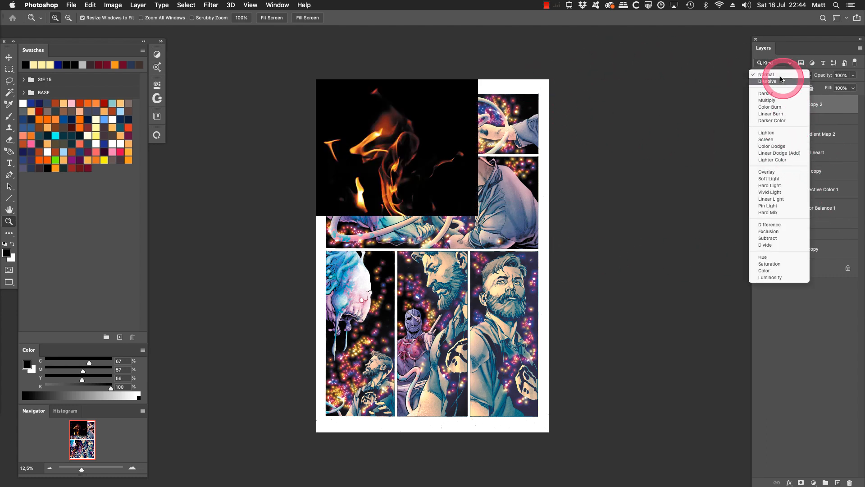
{"action": "left_click", "coordinate": [768, 75]}
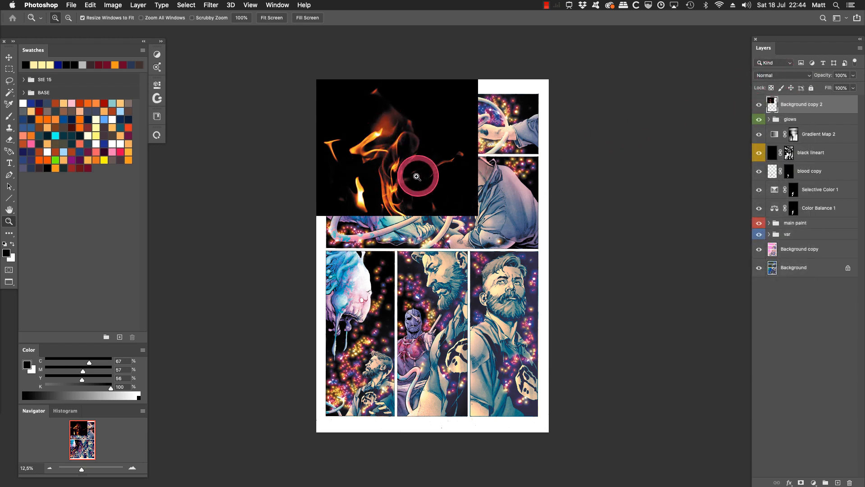
{"action": "left_click_drag", "start_coordinate": [479, 218], "coordinate": [481, 227]}
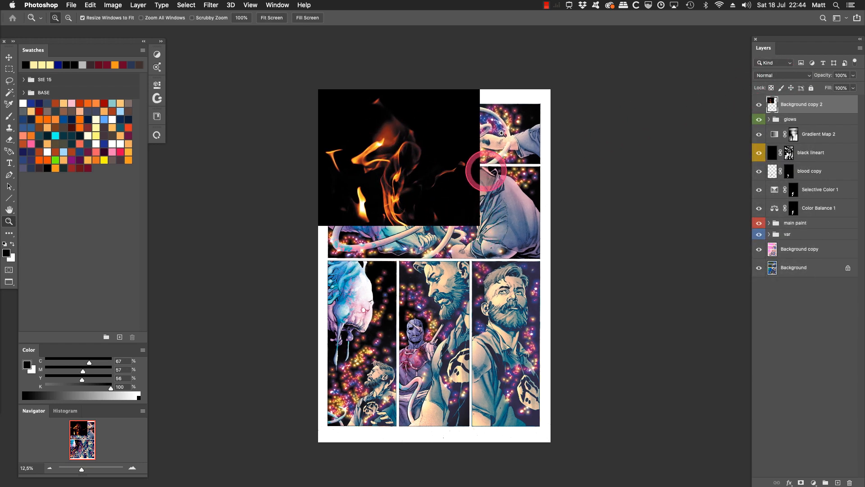
{"action": "left_click_drag", "start_coordinate": [503, 72], "coordinate": [302, 240]}
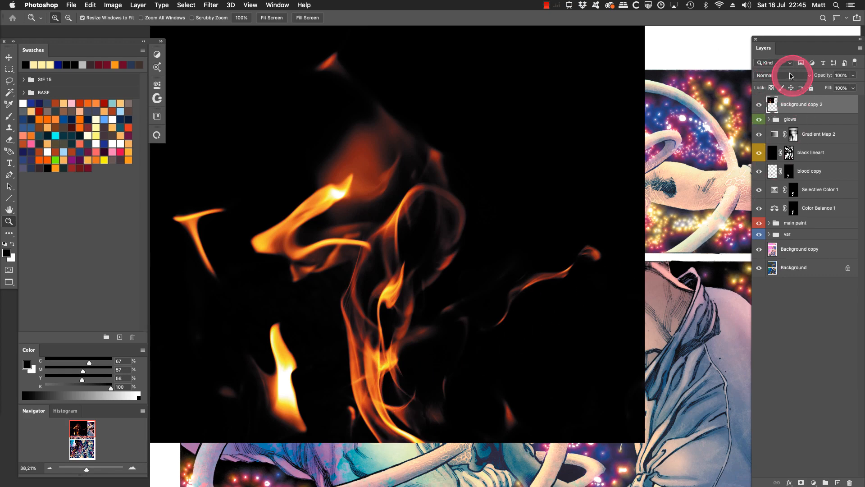
{"action": "left_click", "coordinate": [790, 76]}
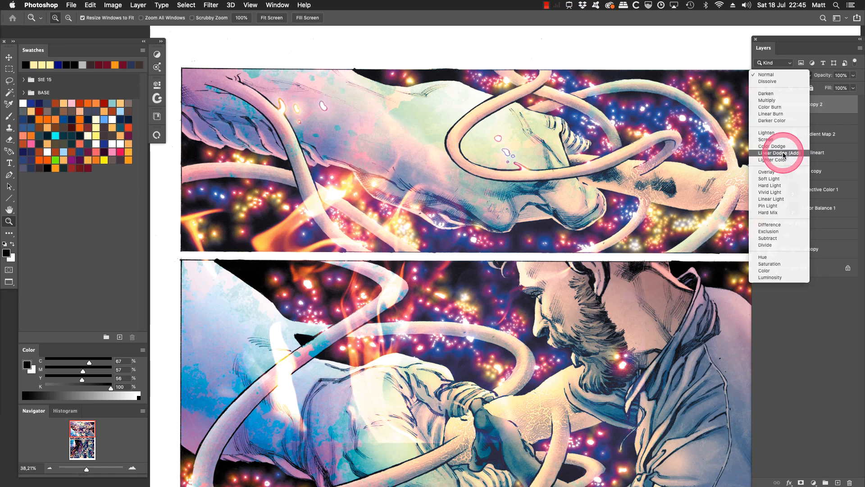
{"action": "left_click", "coordinate": [783, 153]}
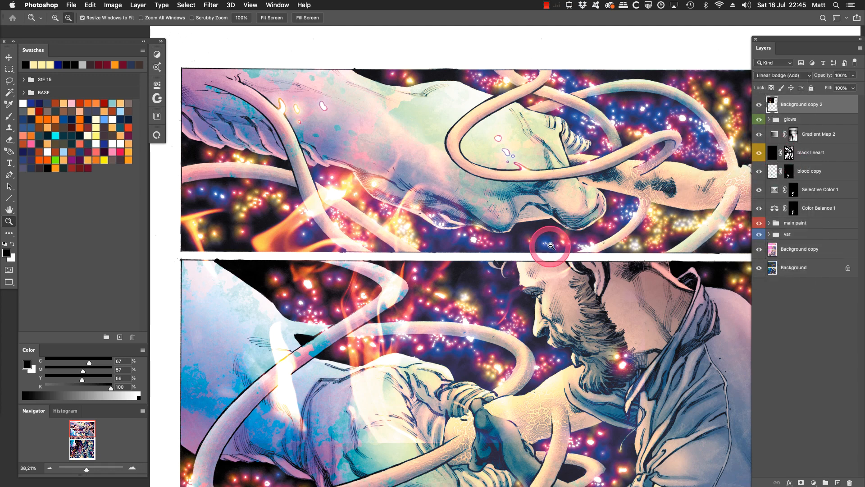
Move the flame layer with Free Transform down over the comic page's lower-left panel.
{"action": "left_click", "coordinate": [551, 246], "text": "alt"}
{"action": "left_click", "coordinate": [551, 246], "text": "alt"}
{"action": "left_click", "coordinate": [551, 246], "text": "alt"}
{"action": "left_click_drag", "start_coordinate": [538, 289], "coordinate": [478, 177]}
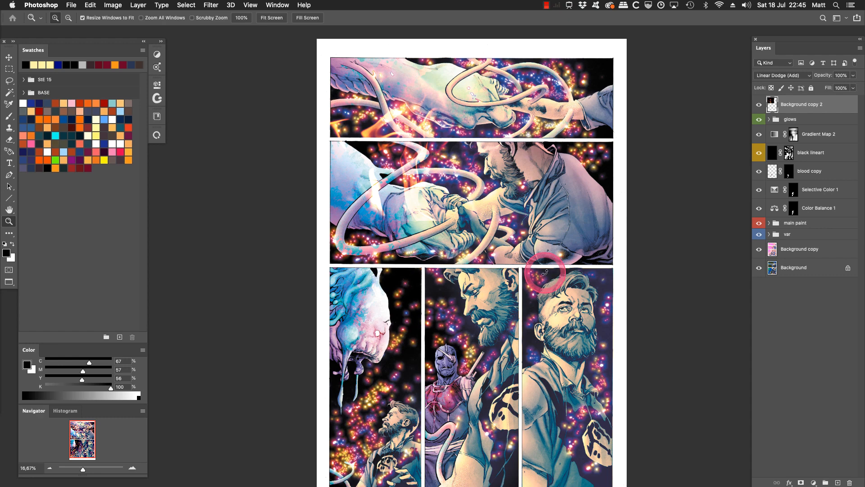
{"action": "key", "text": "ctrl+t"}
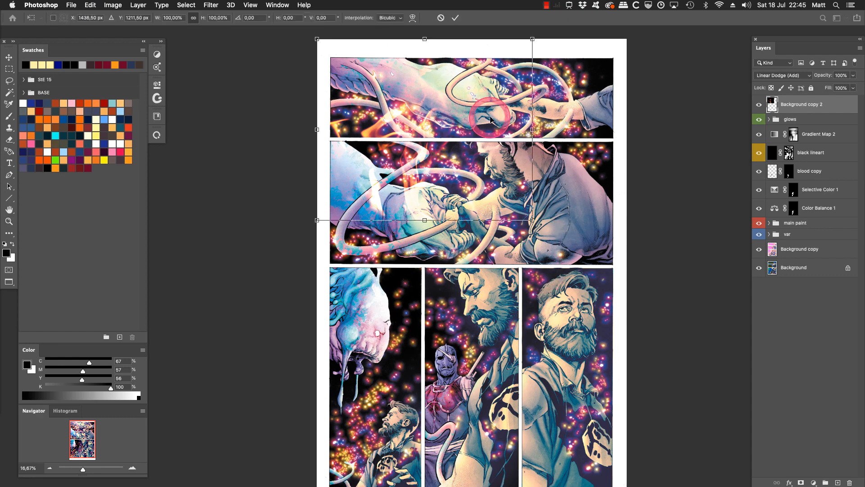
{"action": "left_click_drag", "start_coordinate": [492, 119], "coordinate": [460, 334]}
{"action": "key", "text": "Return"}
{"action": "key", "text": "z"}
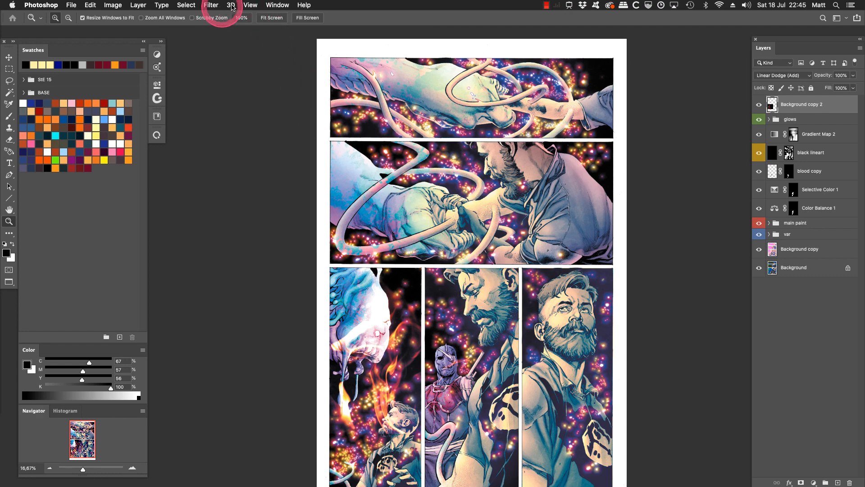
Turn off snapping for the comic page document.
{"action": "left_click", "coordinate": [250, 5]}
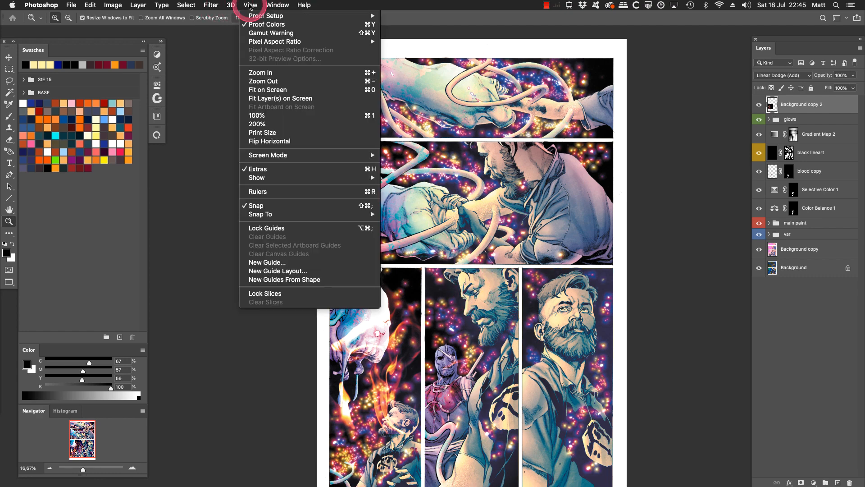
{"action": "left_click", "coordinate": [277, 206]}
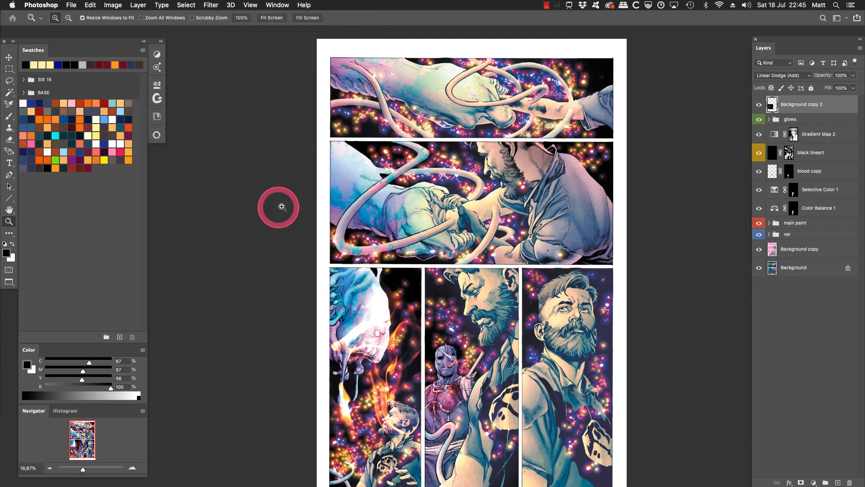
Examine how the flame layer sits over the lower-left panel and its neighbouring panels.
{"action": "left_click_drag", "start_coordinate": [499, 368], "coordinate": [505, 308]}
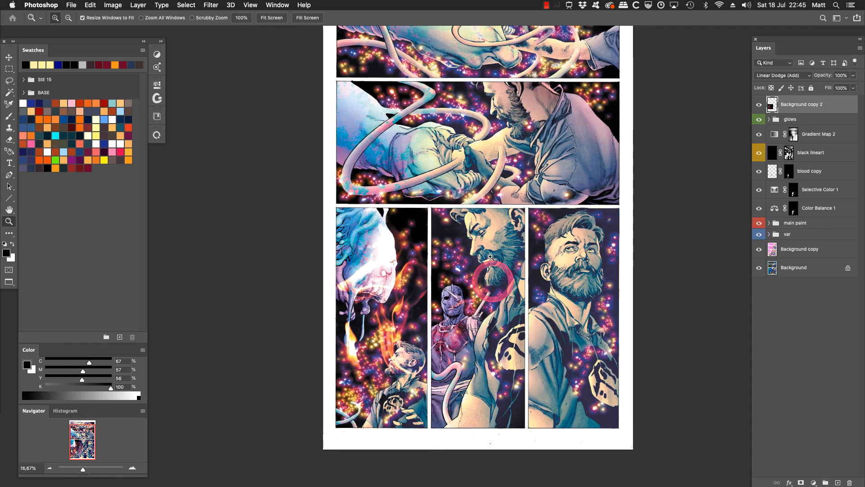
{"action": "left_click_drag", "start_coordinate": [501, 151], "coordinate": [291, 443]}
{"action": "left_click_drag", "start_coordinate": [534, 243], "coordinate": [514, 286]}
{"action": "left_click_drag", "start_coordinate": [556, 115], "coordinate": [275, 439]}
{"action": "left_click_drag", "start_coordinate": [504, 338], "coordinate": [528, 313]}
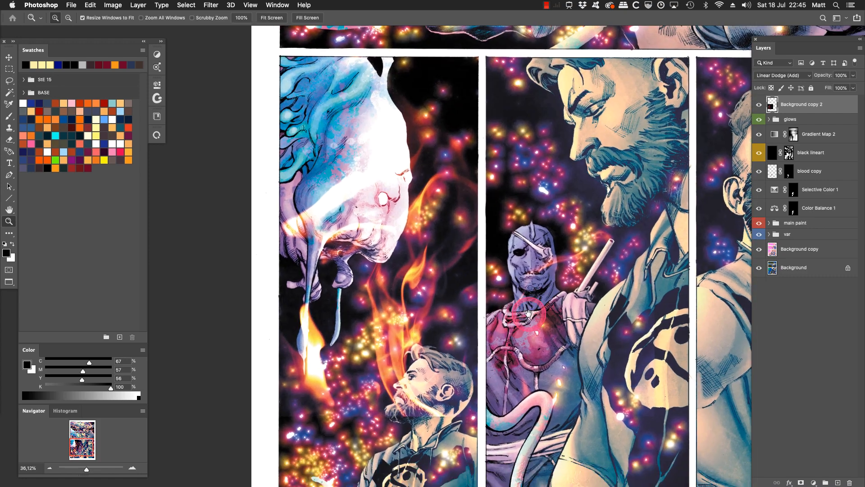
{"action": "left_click", "coordinate": [523, 318], "text": "alt"}
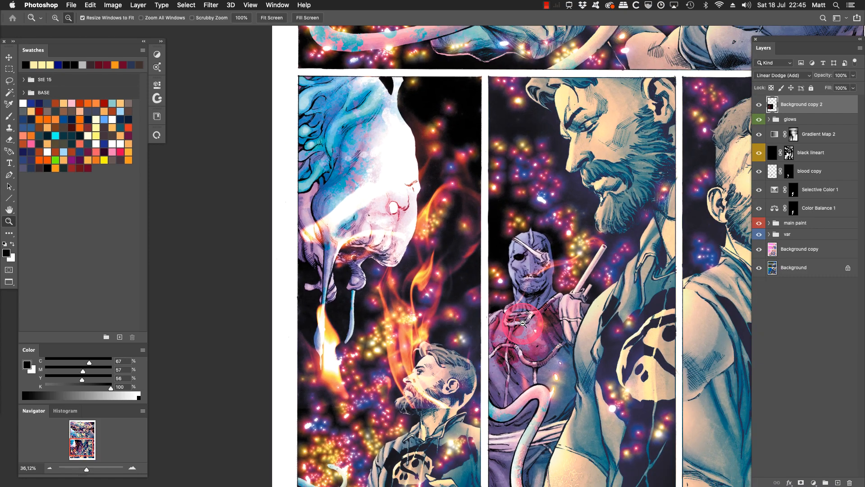
{"action": "left_click", "coordinate": [523, 319], "text": "alt"}
{"action": "left_click", "coordinate": [523, 318], "text": "alt"}
{"action": "left_click_drag", "start_coordinate": [524, 318], "coordinate": [529, 273]}
{"action": "left_click", "coordinate": [488, 326]}
Reposition the flame layer over the lower-left panel with Free Transform and rotate it by 2.46°.
{"action": "key", "text": "ctrl+t"}
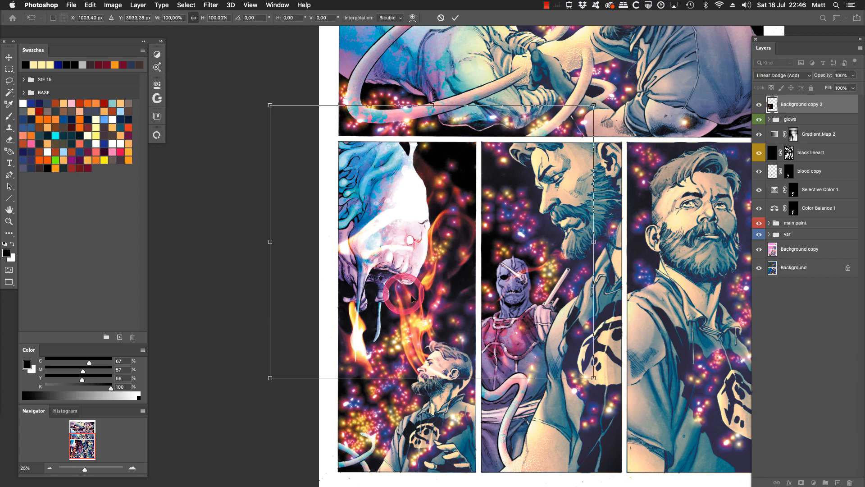
{"action": "left_click_drag", "start_coordinate": [509, 349], "coordinate": [506, 341]}
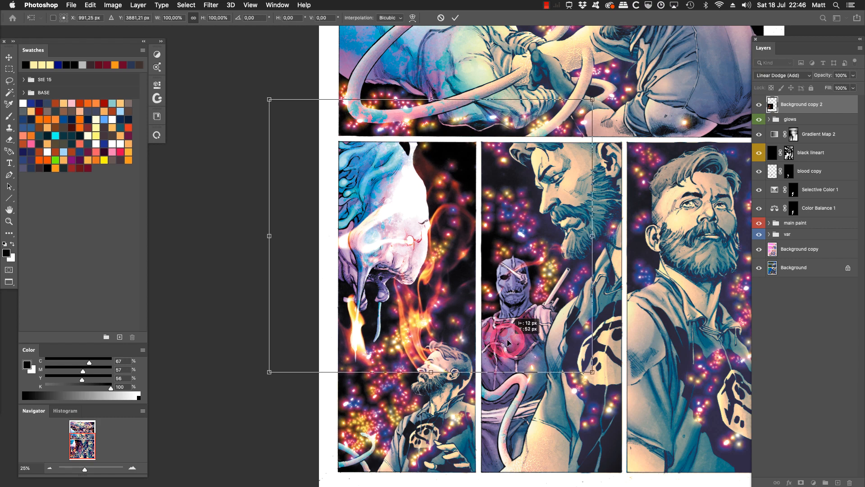
{"action": "left_click_drag", "start_coordinate": [508, 342], "coordinate": [508, 343]}
{"action": "left_click_drag", "start_coordinate": [609, 364], "coordinate": [603, 372]}
{"action": "left_click_drag", "start_coordinate": [548, 340], "coordinate": [552, 339]}
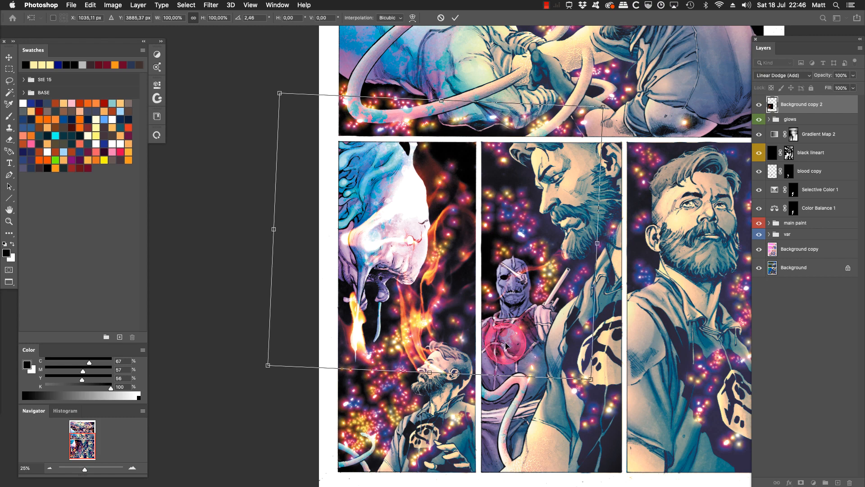
{"action": "key", "text": "Return"}
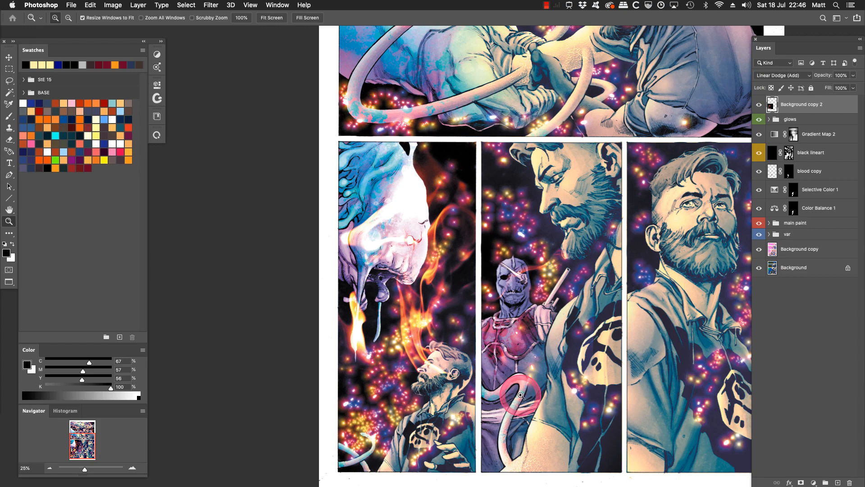
Mask the flame layer to the lower-left panel using a rectangular marquee selection around that panel.
{"action": "key", "text": "m"}
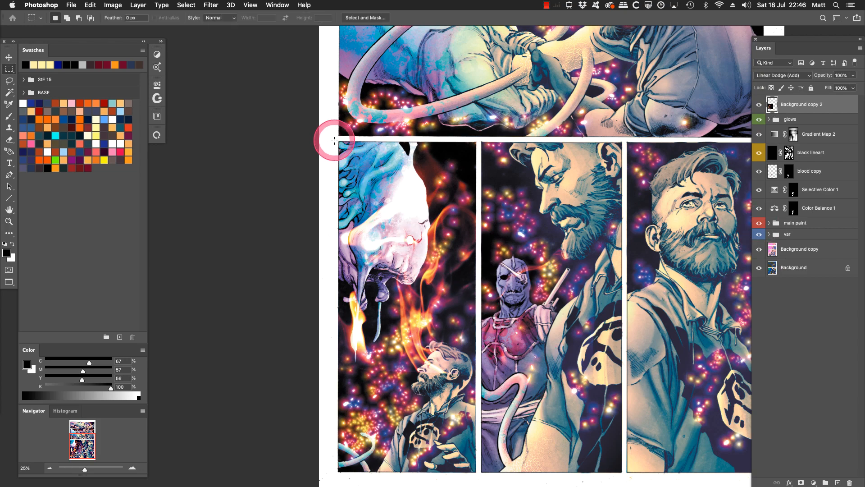
{"action": "left_click_drag", "start_coordinate": [333, 139], "coordinate": [478, 458]}
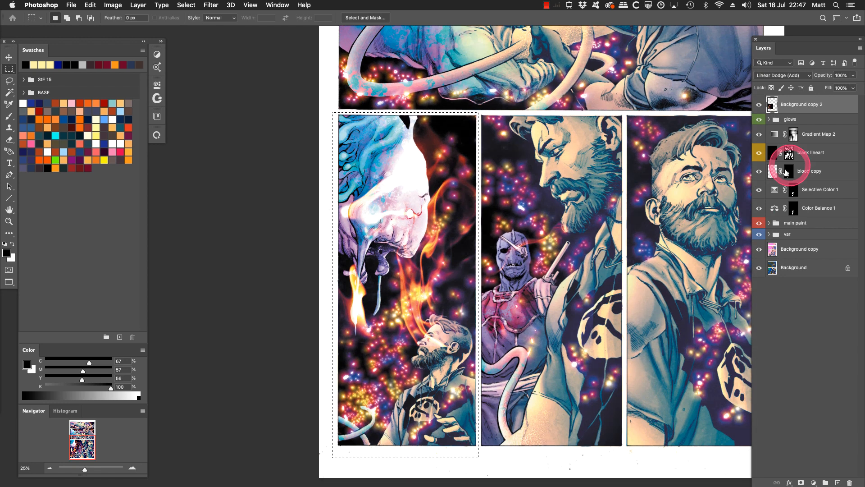
{"action": "left_click", "coordinate": [801, 482]}
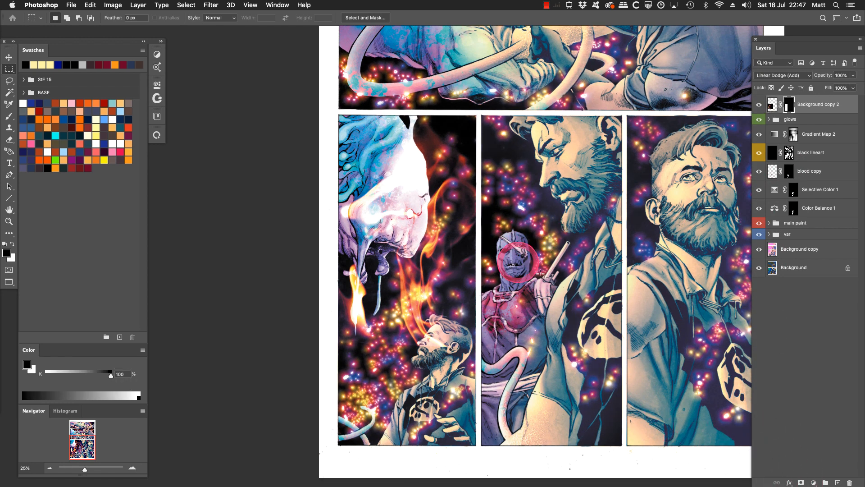
{"action": "key", "text": "super+z"}
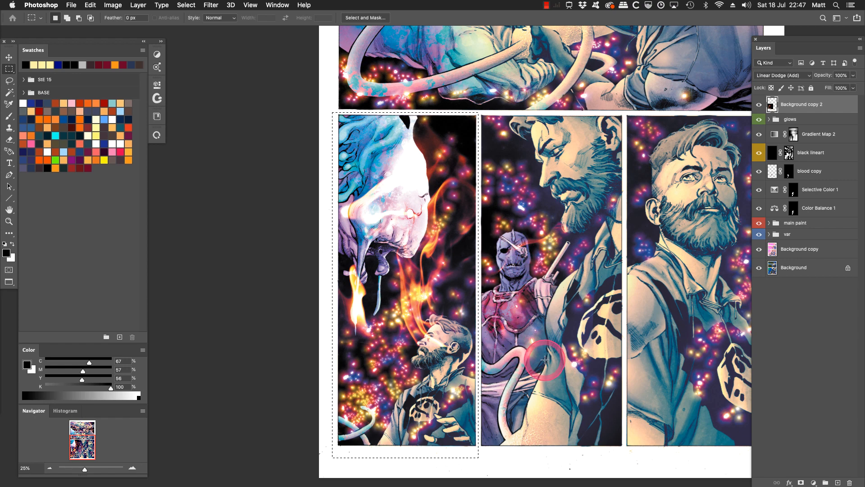
{"action": "left_click", "coordinate": [800, 482]}
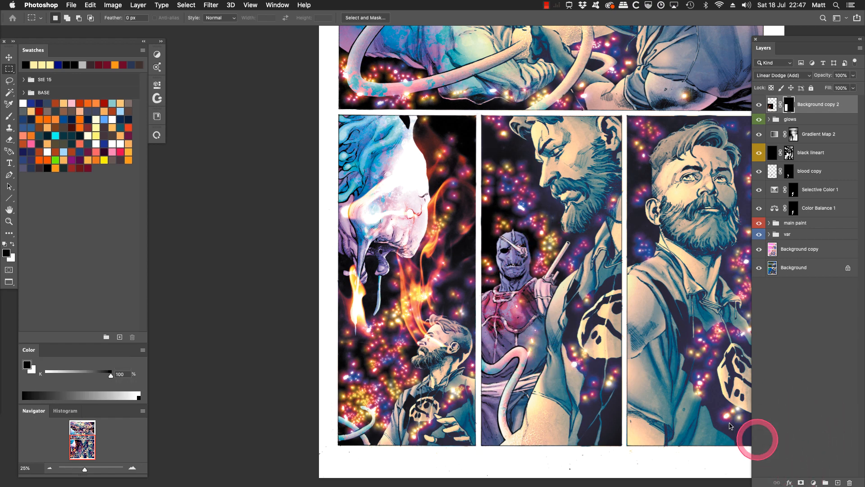
Examine the flame photo's lower edge where it crosses the bearded man's face in the masked panel.
{"action": "scroll", "coordinate": [586, 282], "scroll_direction": "up", "scroll_amount": 2}
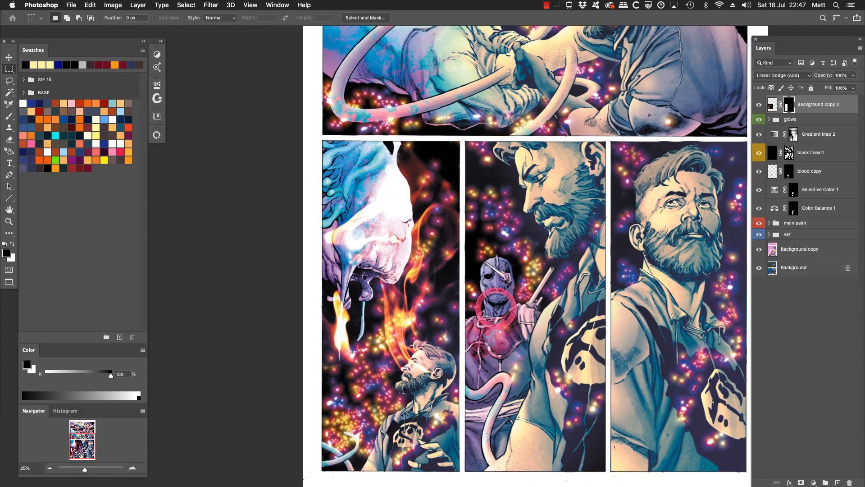
{"action": "left_click_drag", "start_coordinate": [483, 321], "coordinate": [503, 308]}
{"action": "key", "text": "z"}
{"action": "left_click_drag", "start_coordinate": [538, 113], "coordinate": [320, 365]}
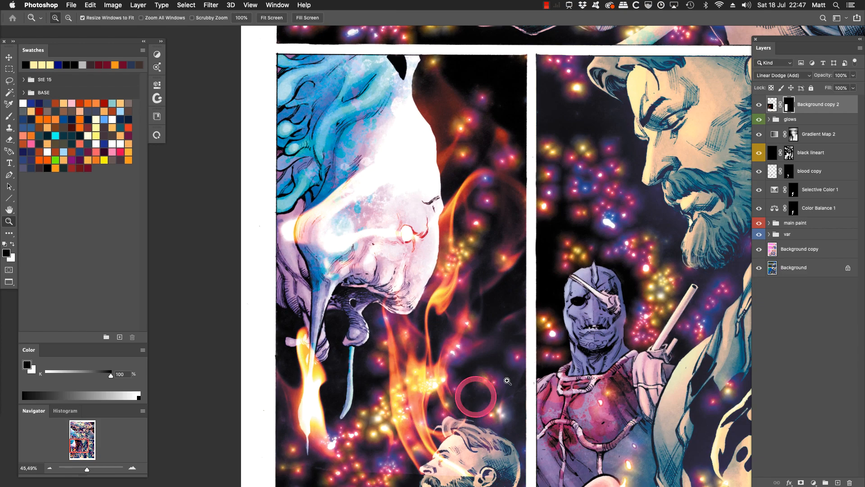
{"action": "left_click_drag", "start_coordinate": [519, 319], "coordinate": [541, 269]}
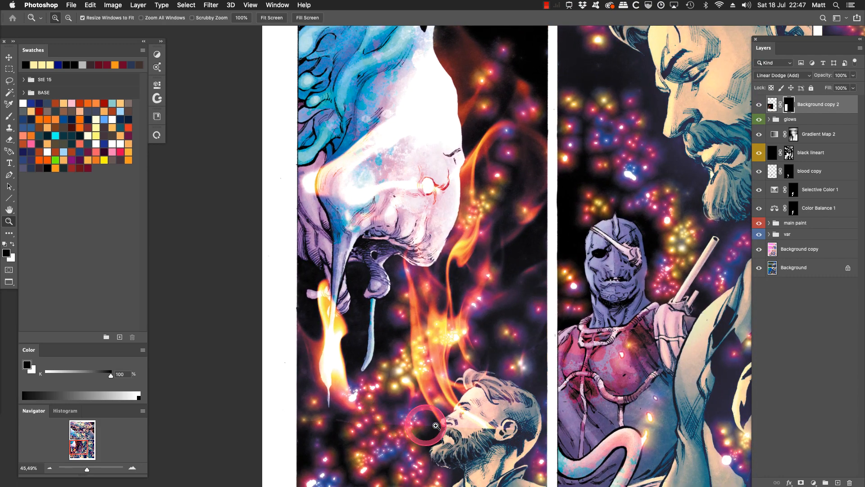
{"action": "left_click_drag", "start_coordinate": [492, 418], "coordinate": [421, 365]}
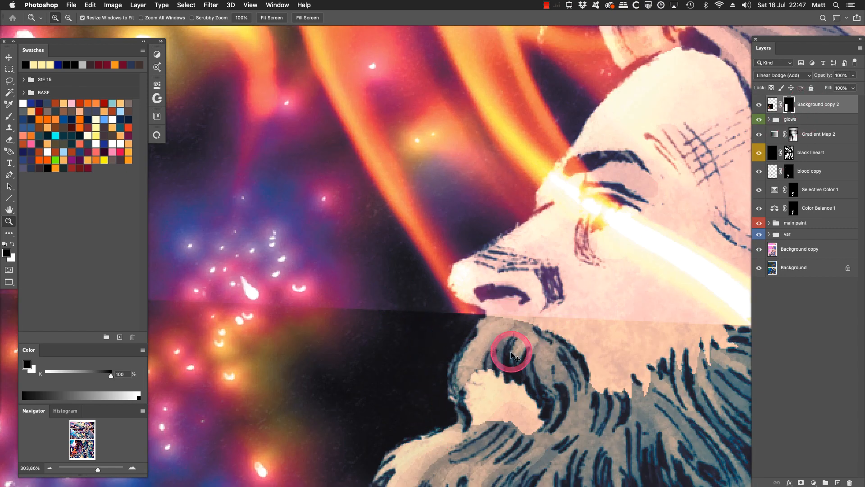
{"action": "key", "text": "super+l"}
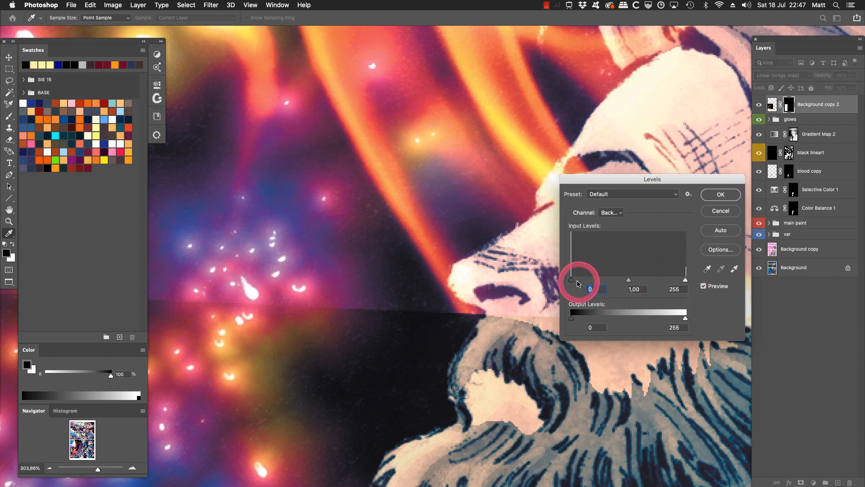
{"action": "left_click_drag", "start_coordinate": [572, 280], "coordinate": [581, 279]}
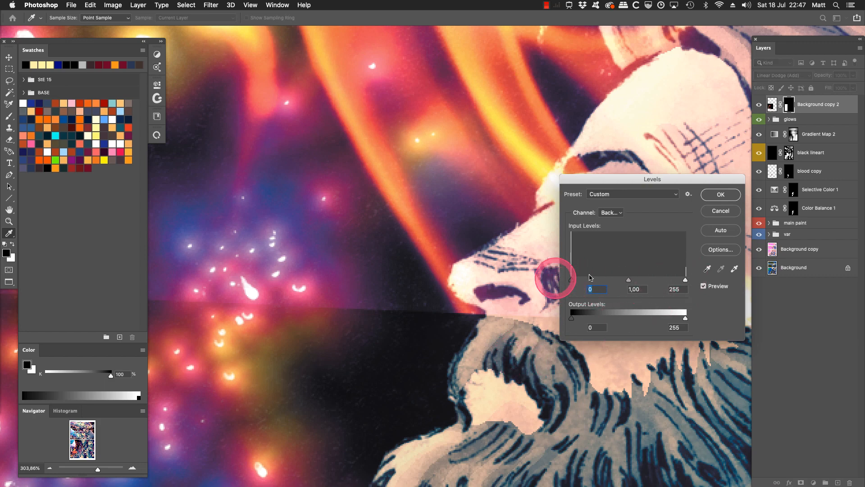
{"action": "left_click", "coordinate": [686, 280]}
{"action": "left_click_drag", "start_coordinate": [683, 283], "coordinate": [696, 282]}
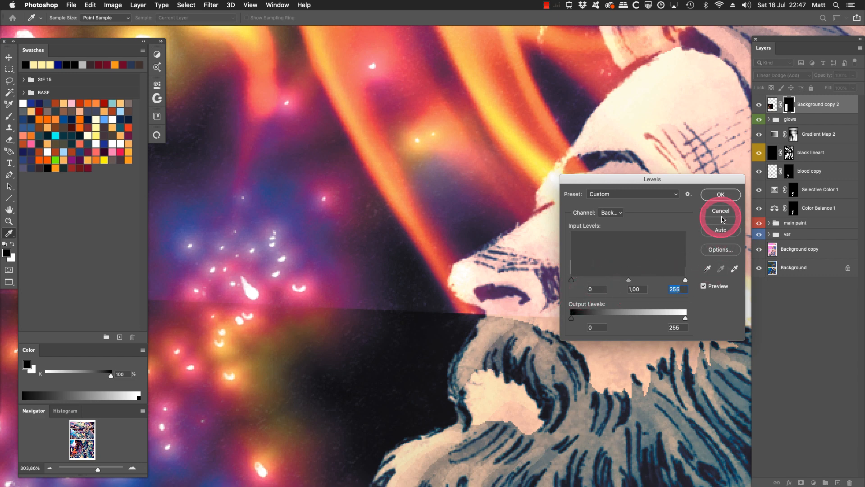
{"action": "left_click", "coordinate": [728, 208]}
Apply Levels to the flame layer's image rather than its mask, with the white input level at 239.
{"action": "left_click", "coordinate": [772, 105]}
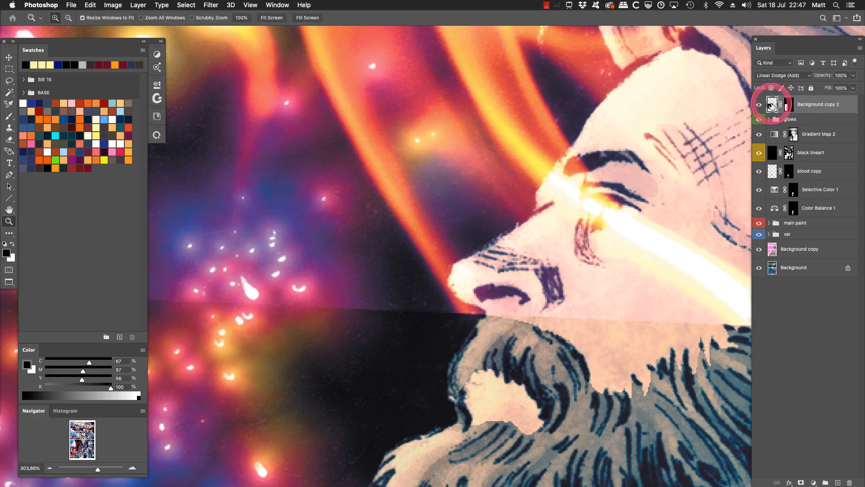
{"action": "key", "text": "super+l"}
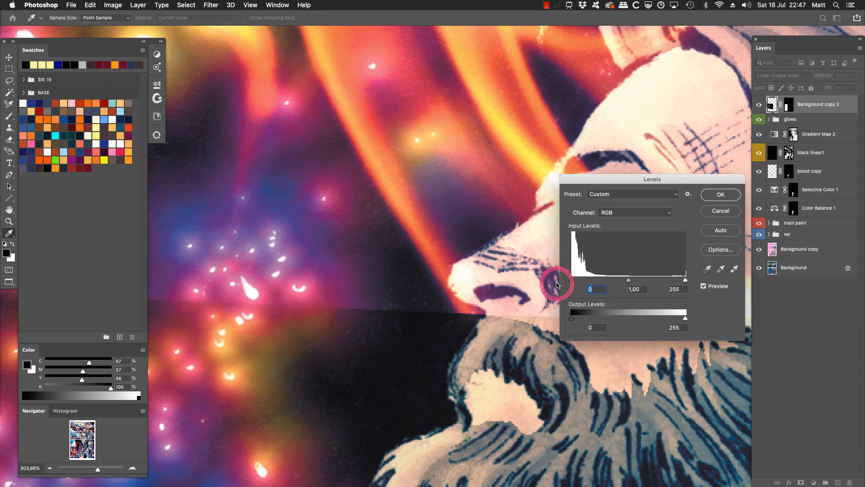
{"action": "left_click_drag", "start_coordinate": [685, 281], "coordinate": [678, 284]}
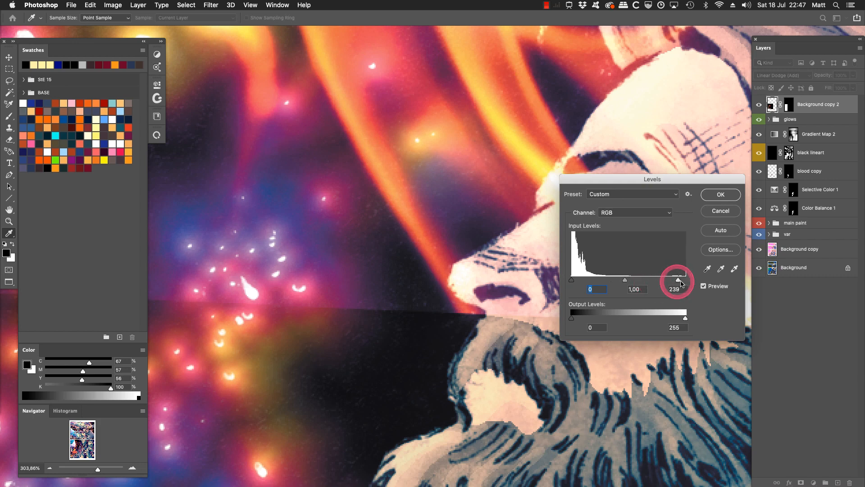
{"action": "left_click", "coordinate": [720, 197]}
Replace the flame layer's mask with one made from the outline of the layer's own pixels, and clear the selection.
{"action": "key", "text": "z"}
{"action": "left_click_drag", "start_coordinate": [461, 360], "coordinate": [502, 373]}
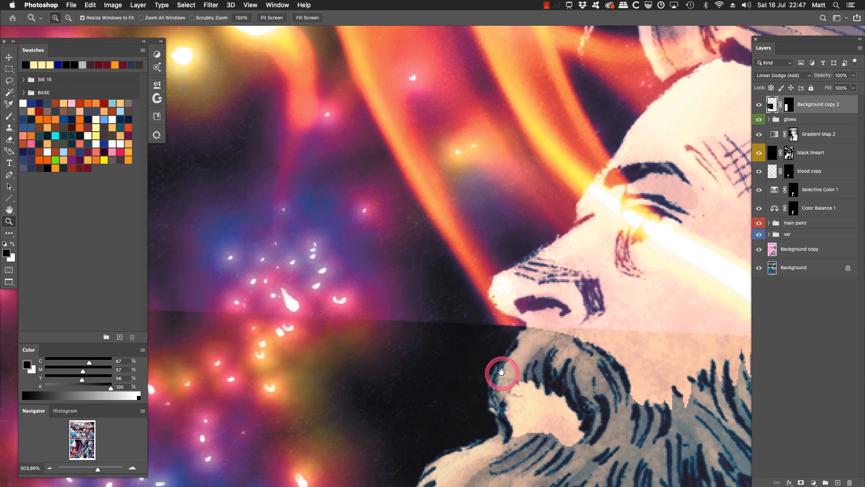
{"action": "left_click", "coordinate": [487, 365], "text": "alt"}
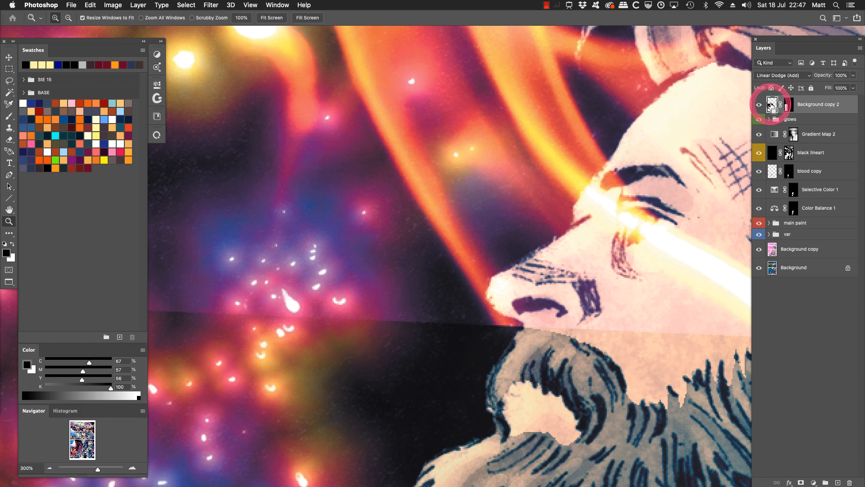
{"action": "left_click", "coordinate": [771, 106], "text": "super"}
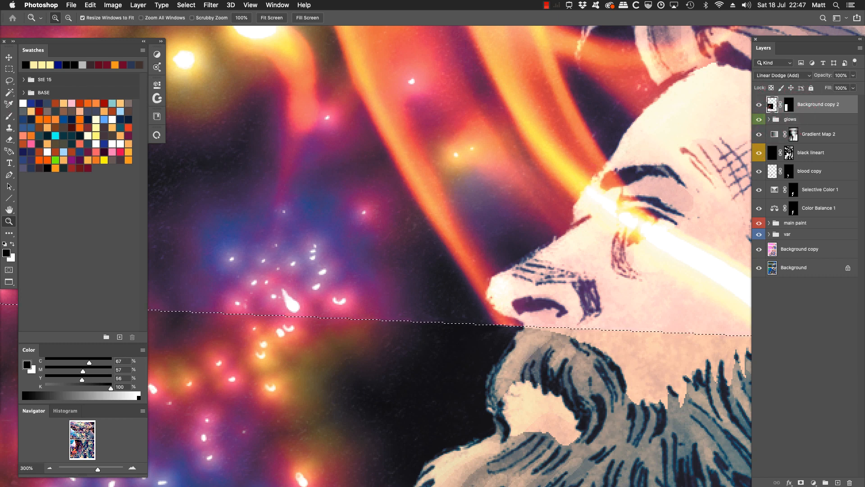
{"action": "left_click", "coordinate": [0, 318]}
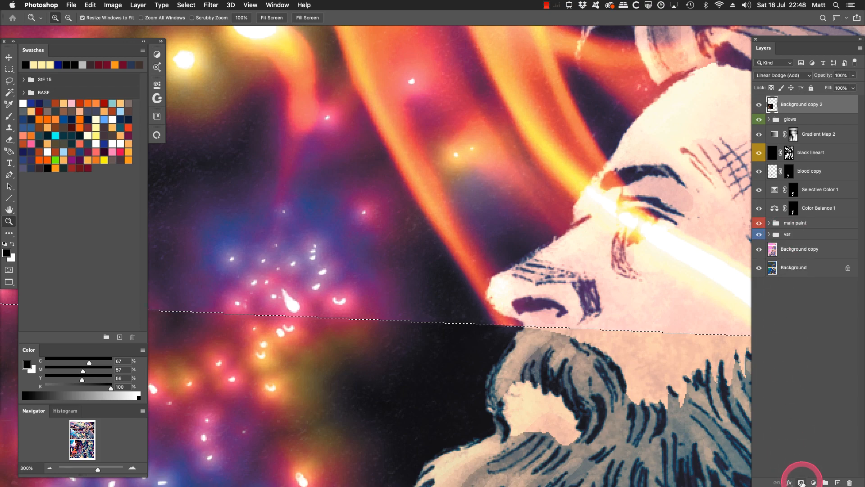
{"action": "left_click", "coordinate": [801, 482]}
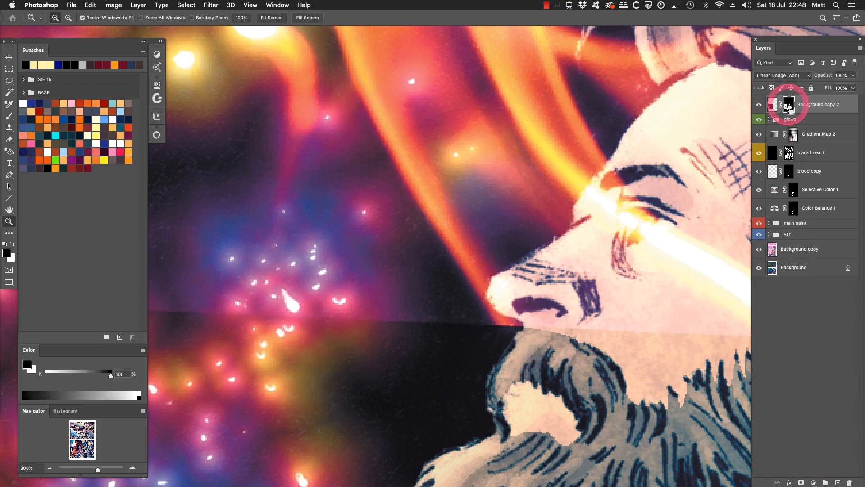
{"action": "left_click", "coordinate": [788, 107], "text": "super"}
{"action": "key", "text": "super+d"}
Fade the flame's lower edge across the bearded man's face by drawing a black Foreground to Transparent gradient at 100% opacity on the layer mask.
{"action": "left_click", "coordinate": [463, 360], "text": "alt"}
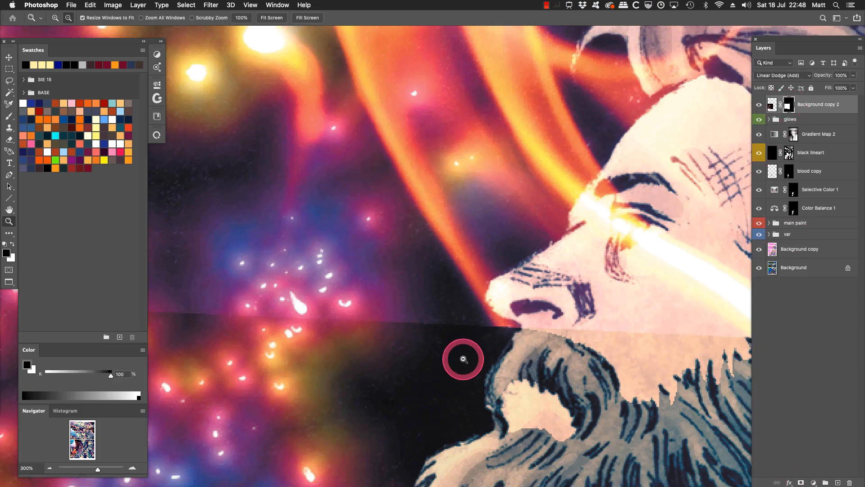
{"action": "left_click", "coordinate": [462, 365], "text": "alt"}
{"action": "left_click_drag", "start_coordinate": [493, 383], "coordinate": [456, 400]}
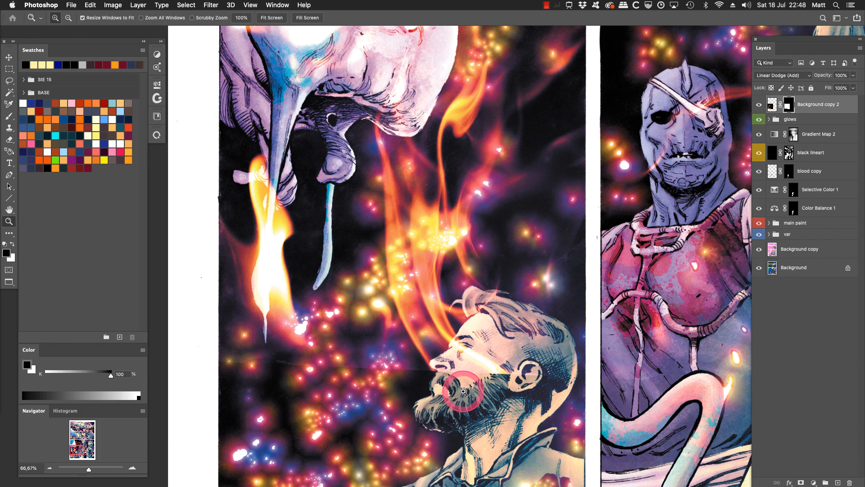
{"action": "key", "text": "g"}
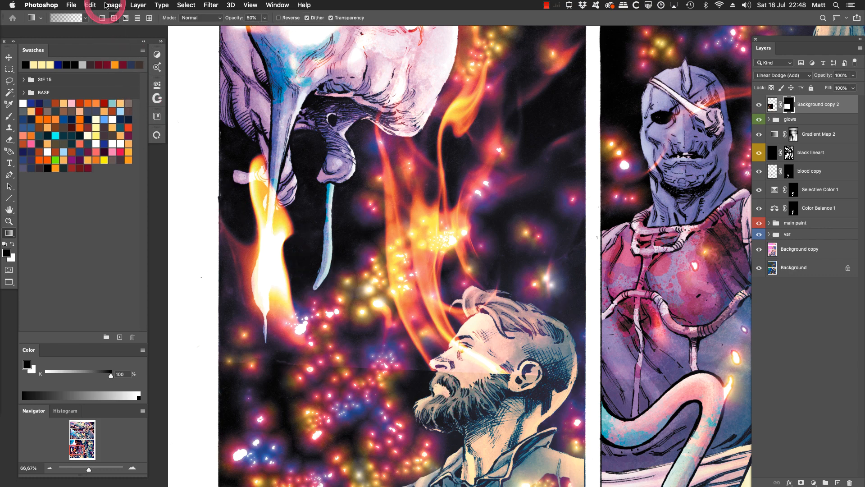
{"action": "left_click", "coordinate": [65, 18]}
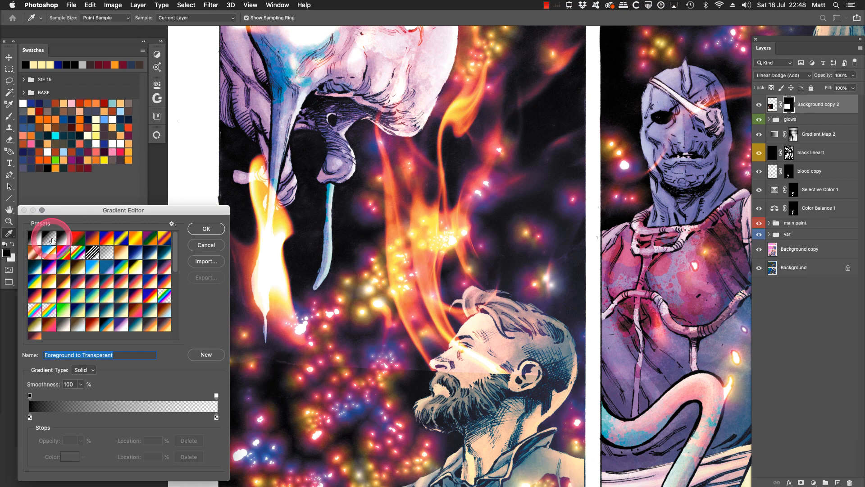
{"action": "left_click", "coordinate": [206, 228]}
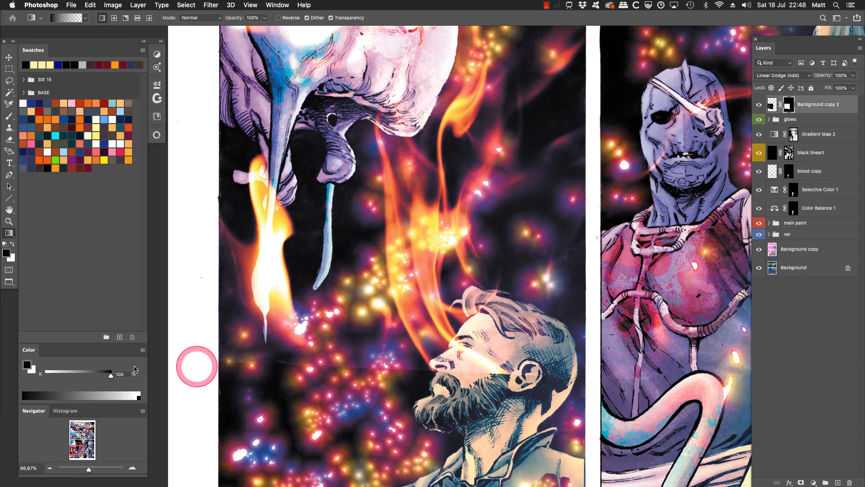
{"action": "key", "text": "0"}
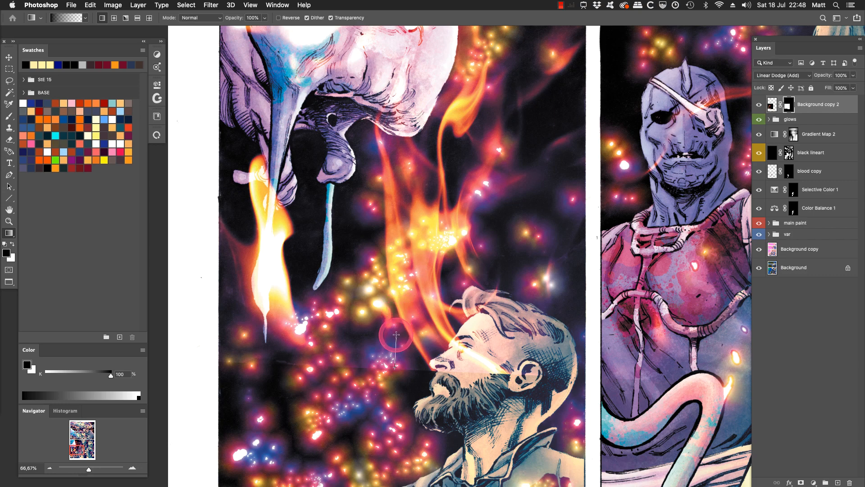
{"action": "left_click_drag", "start_coordinate": [396, 334], "coordinate": [395, 326]}
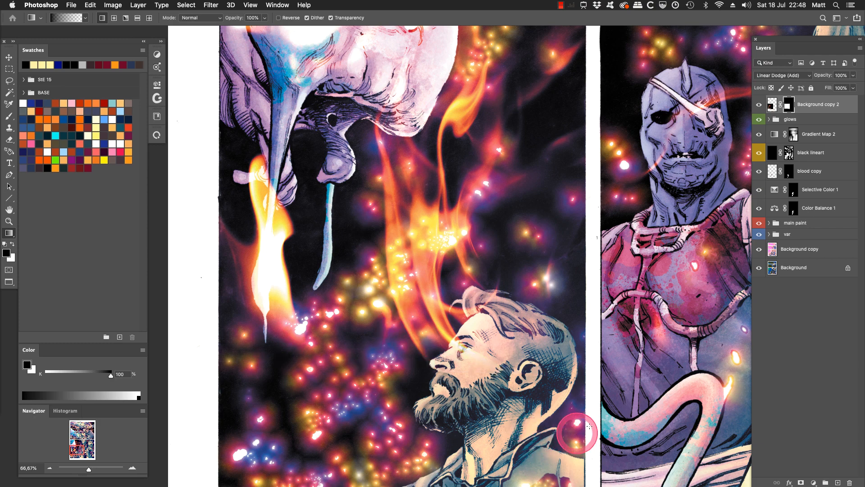
{"action": "left_click_drag", "start_coordinate": [628, 377], "coordinate": [532, 450]}
{"action": "scroll", "coordinate": [532, 450], "scroll_direction": "up", "scroll_amount": 10}
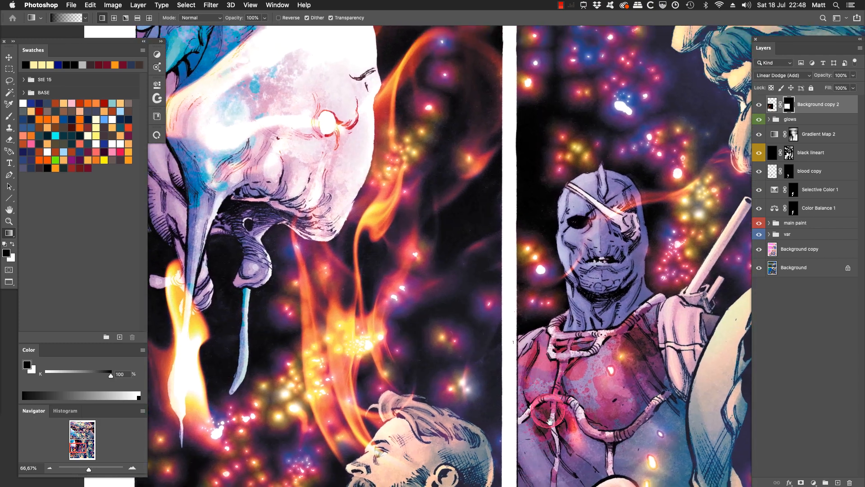
Examine how the flame blends across the page and where it spills past the lower-left panel into the neighbouring one.
{"action": "scroll", "coordinate": [547, 391], "scroll_direction": "down", "scroll_amount": 5}
{"action": "scroll", "coordinate": [546, 390], "scroll_direction": "left", "scroll_amount": 3}
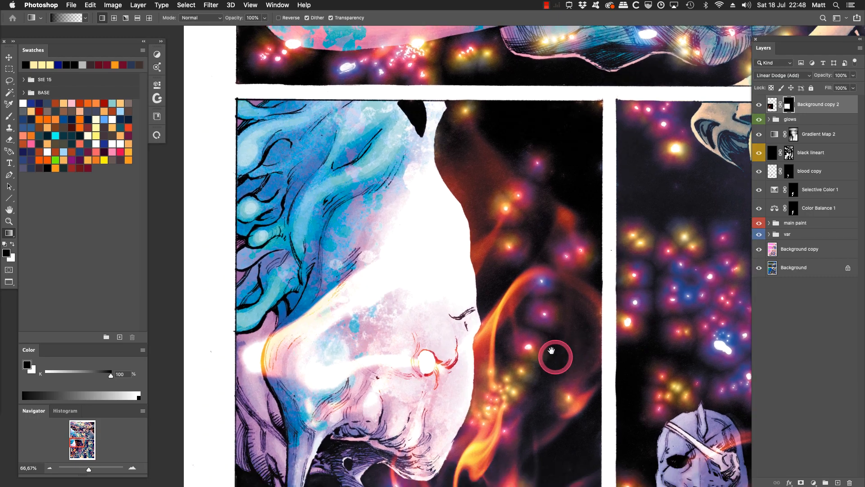
{"action": "key", "text": "z"}
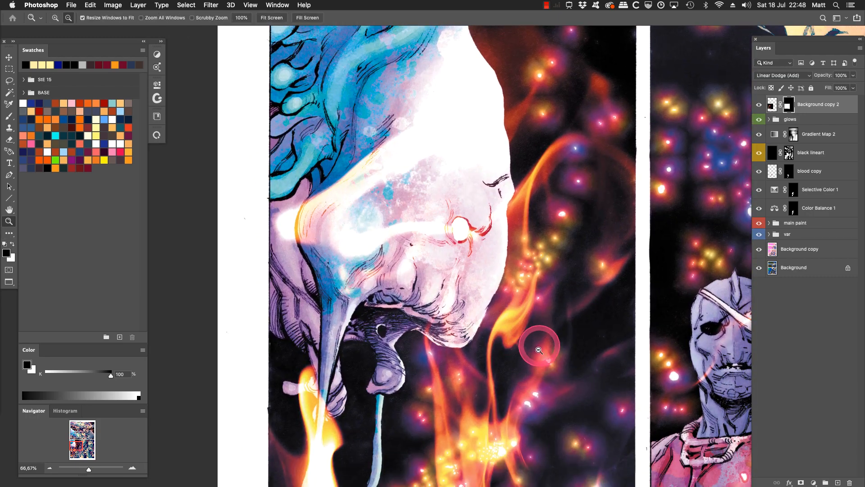
{"action": "left_click", "coordinate": [541, 350], "text": "alt"}
{"action": "left_click", "coordinate": [541, 351], "text": "alt"}
{"action": "left_click", "coordinate": [542, 355], "text": "alt"}
{"action": "left_click", "coordinate": [542, 355], "text": "alt"}
{"action": "left_click_drag", "start_coordinate": [553, 385], "coordinate": [512, 378]}
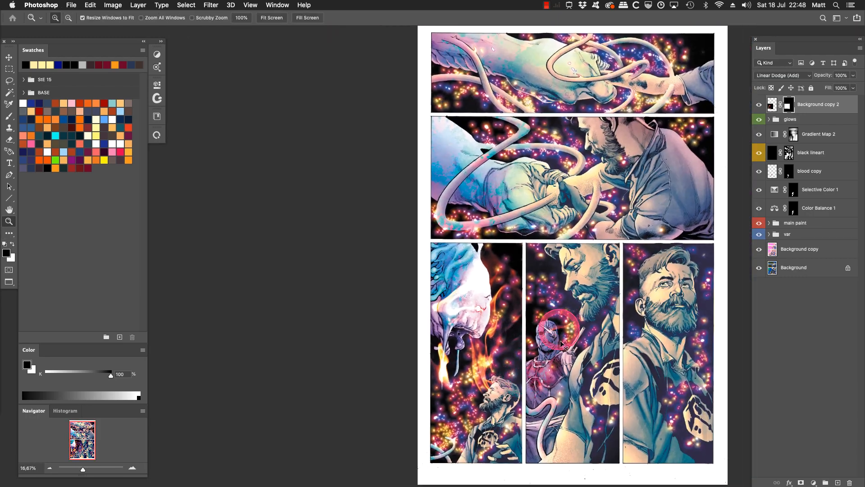
{"action": "left_click_drag", "start_coordinate": [650, 265], "coordinate": [475, 397]}
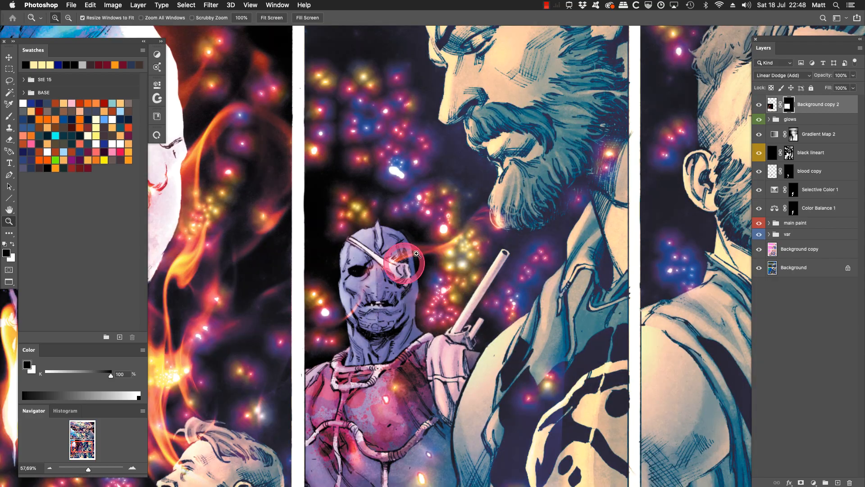
{"action": "left_click", "coordinate": [480, 360], "text": "alt"}
{"action": "left_click", "coordinate": [493, 340], "text": "alt"}
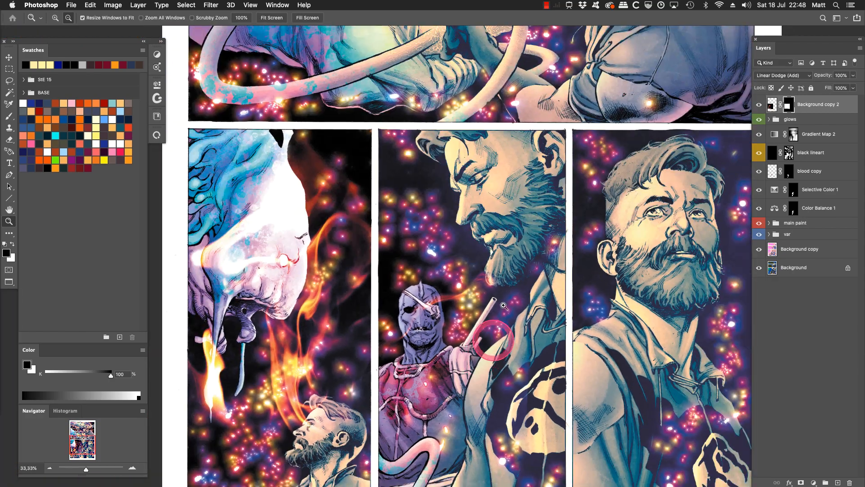
{"action": "left_click_drag", "start_coordinate": [484, 361], "coordinate": [516, 337]}
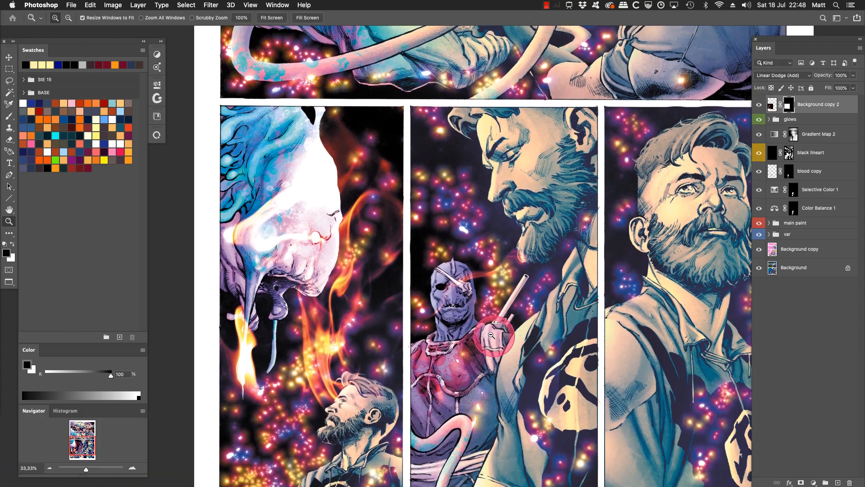
{"action": "left_click", "coordinate": [494, 343], "text": "alt"}
{"action": "mouse_move", "coordinate": [486, 369]}
{"action": "left_mouse_down"}
{"action": "mouse_move", "coordinate": [514, 316]}
{"action": "mouse_move", "coordinate": [508, 345]}
{"action": "mouse_move", "coordinate": [481, 355]}
{"action": "left_mouse_up"}
Select everything outside the lower-left panel, fill that area black on the flame layer's mask, and clear the selection.
{"action": "key", "text": "m"}
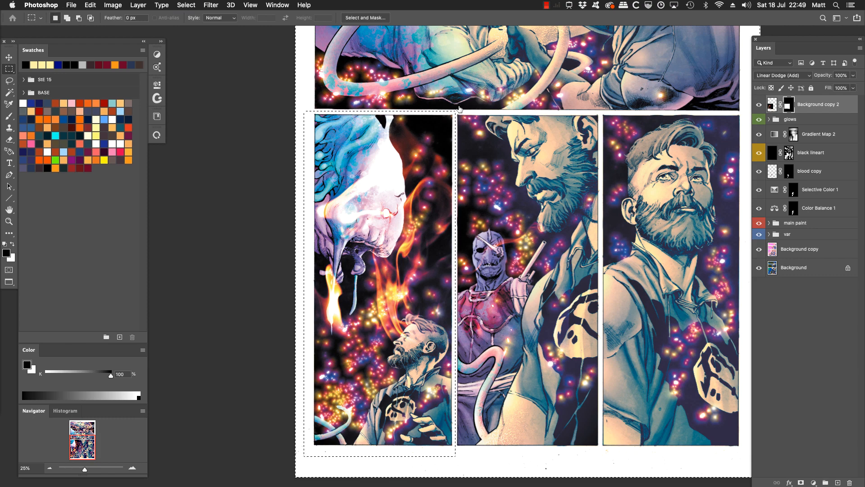
{"action": "left_click", "coordinate": [789, 105]}
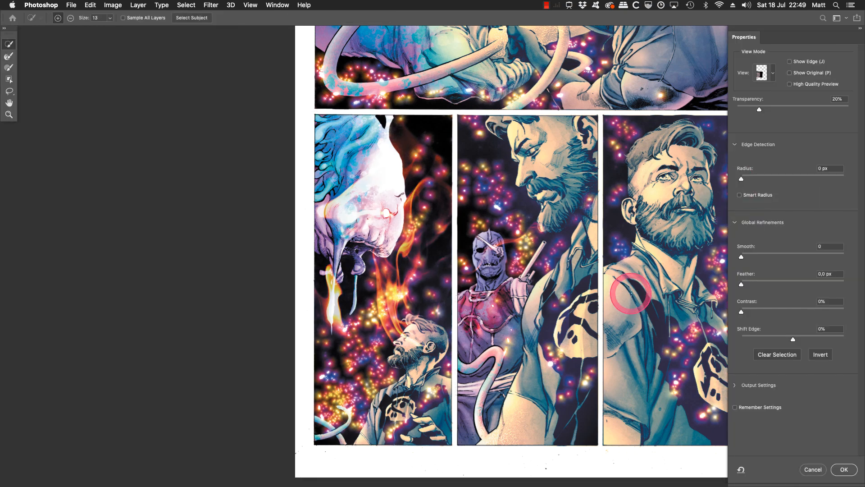
{"action": "left_click", "coordinate": [813, 469]}
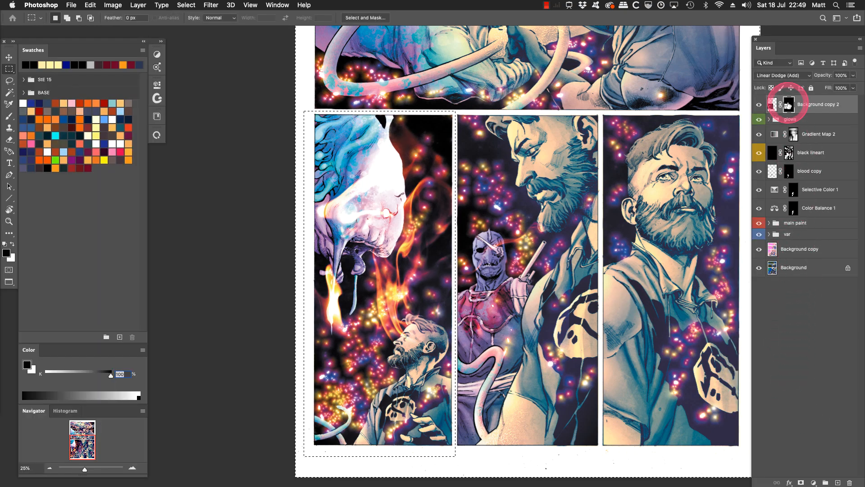
{"action": "left_click_drag", "start_coordinate": [789, 113], "coordinate": [509, 245]}
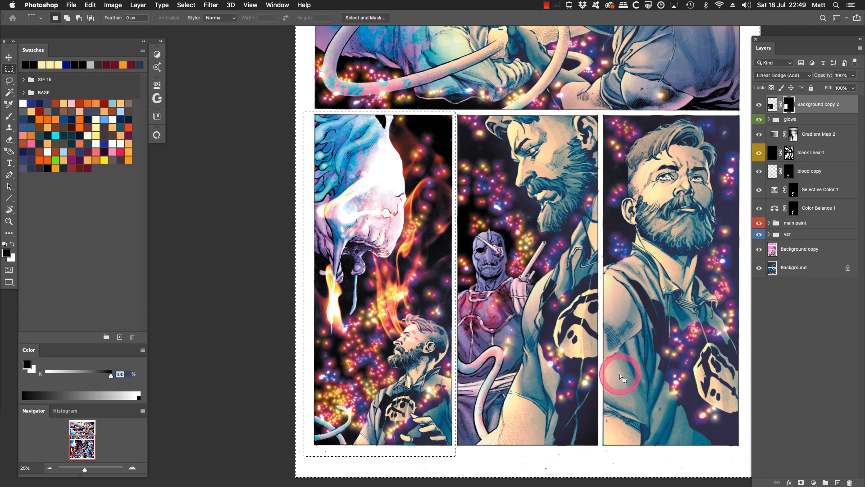
{"action": "left_click", "coordinate": [371, 218]}
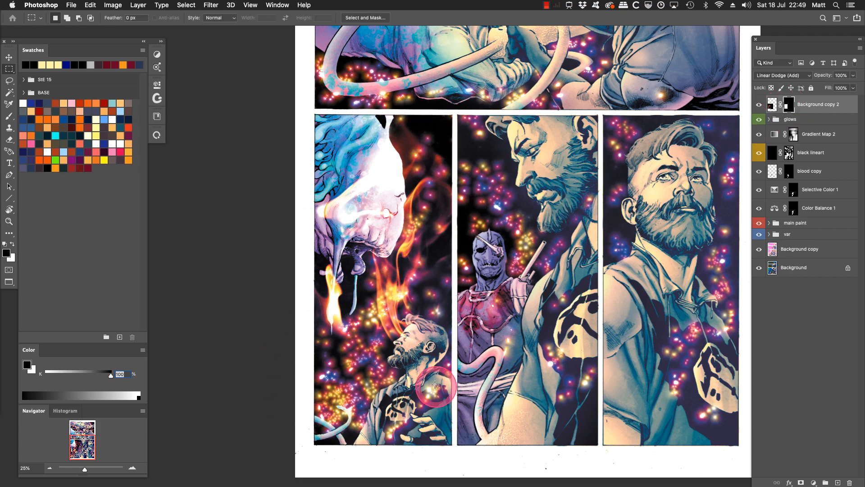
Fade the flame over the bearded man's eye with a black radial Foreground to Transparent gradient at 100% opacity on the layer mask.
{"action": "key", "text": "z"}
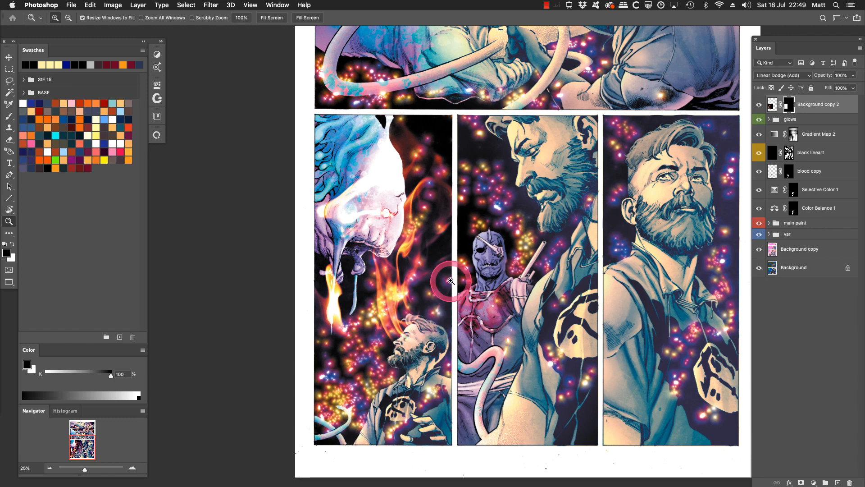
{"action": "left_click_drag", "start_coordinate": [451, 273], "coordinate": [302, 392]}
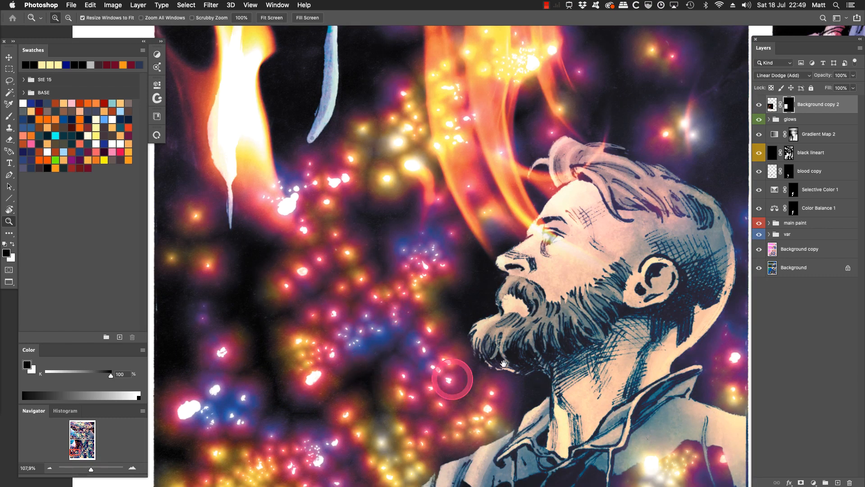
{"action": "left_click_drag", "start_coordinate": [552, 357], "coordinate": [512, 376]}
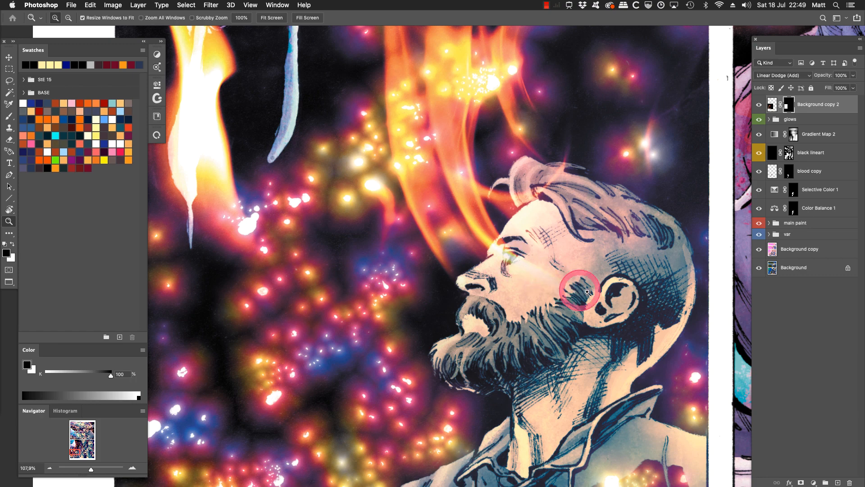
{"action": "left_click_drag", "start_coordinate": [565, 330], "coordinate": [528, 350]}
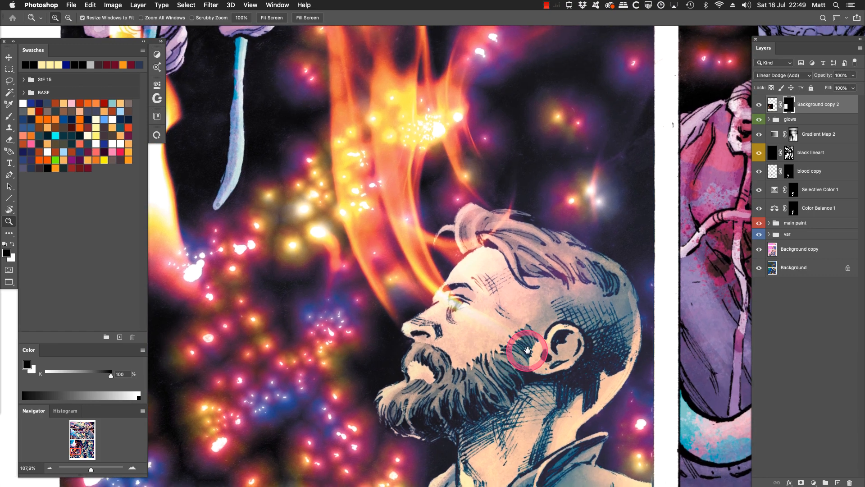
{"action": "key", "text": "g"}
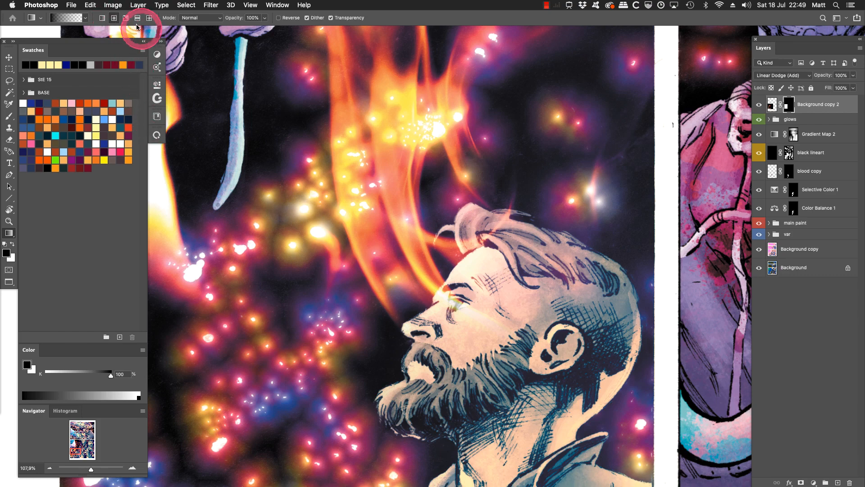
{"action": "left_click", "coordinate": [788, 104]}
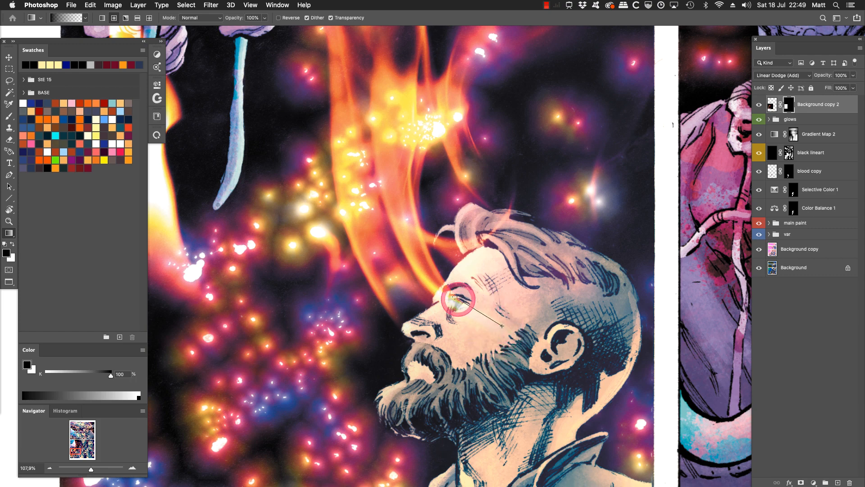
{"action": "left_click_drag", "start_coordinate": [444, 285], "coordinate": [475, 301]}
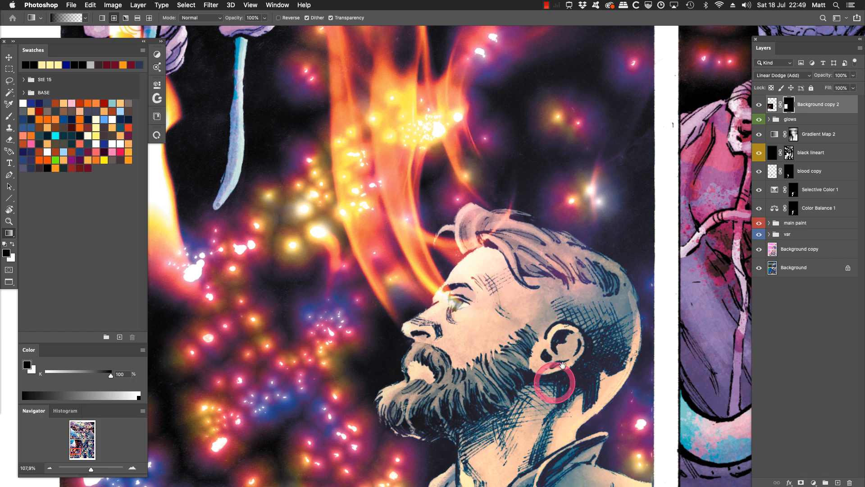
Inspect the flame above the bearded man's head up close, comparing the artwork with the flame layer hidden and shown.
{"action": "left_click_drag", "start_coordinate": [602, 318], "coordinate": [588, 362]}
{"action": "left_click_drag", "start_coordinate": [539, 302], "coordinate": [571, 351]}
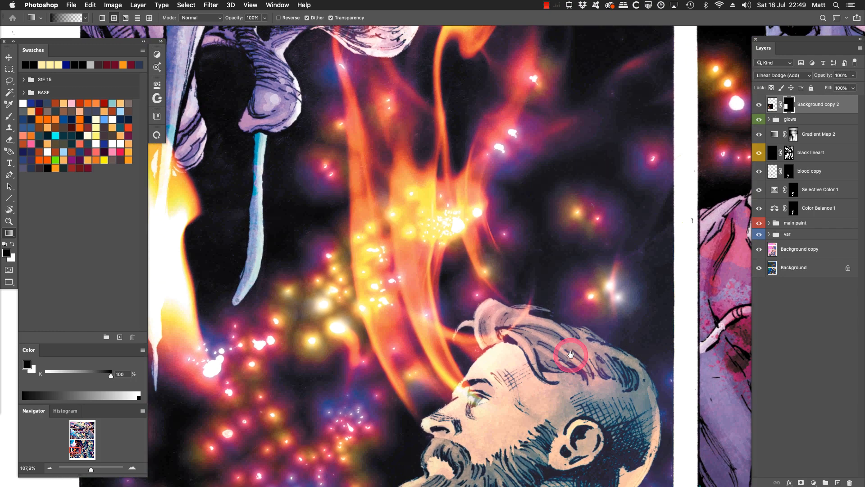
{"action": "left_click_drag", "start_coordinate": [541, 307], "coordinate": [533, 356]}
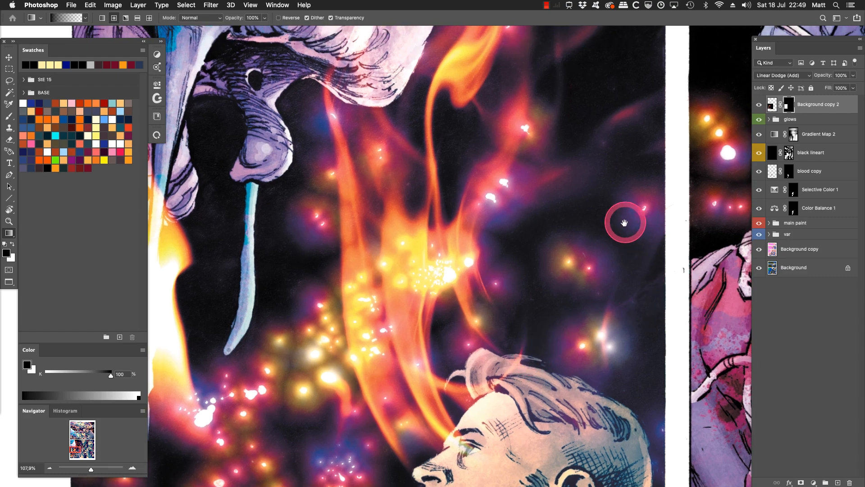
{"action": "left_click_drag", "start_coordinate": [623, 222], "coordinate": [612, 304]}
{"action": "left_click_drag", "start_coordinate": [621, 269], "coordinate": [631, 191]}
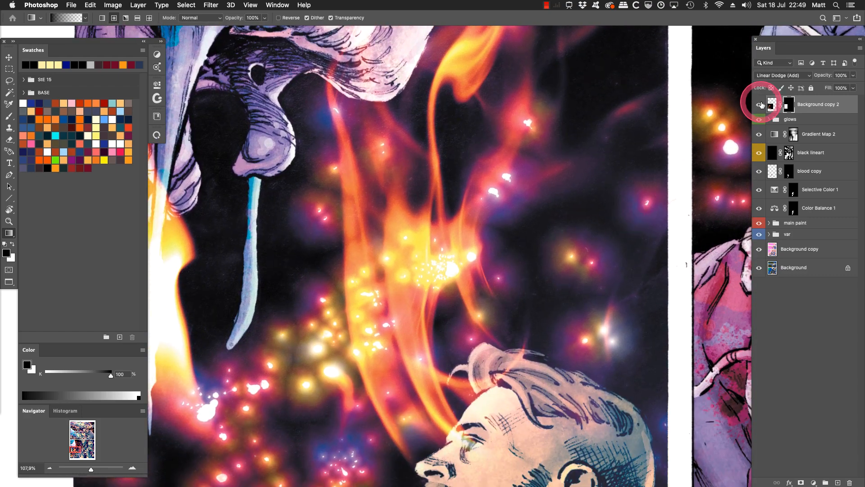
{"action": "left_click", "coordinate": [759, 105]}
{"action": "left_click", "coordinate": [760, 105]}
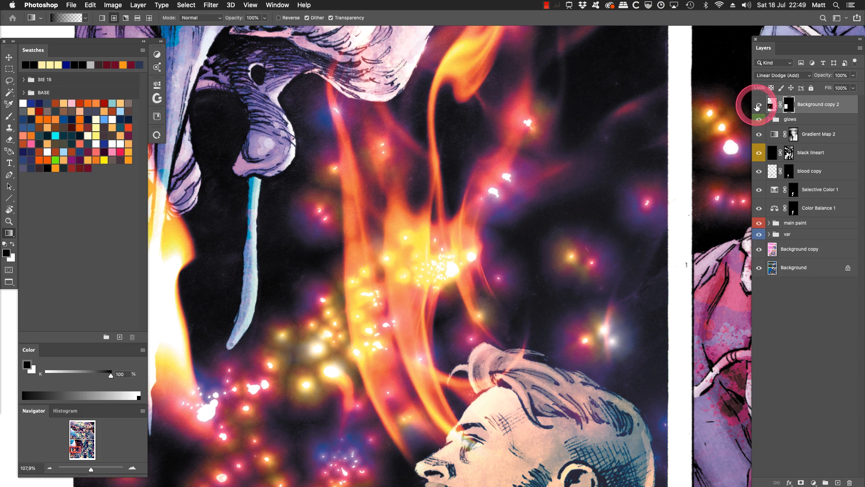
{"action": "left_click", "coordinate": [758, 105]}
{"action": "left_click", "coordinate": [757, 108]}
Compare the whole lower-left panel with and without the flame layer, checking the bright flame over the creature's hanging drip.
{"action": "left_click", "coordinate": [491, 322], "text": "alt"}
{"action": "left_click", "coordinate": [491, 322], "text": "alt"}
{"action": "left_click", "coordinate": [500, 324], "text": "alt"}
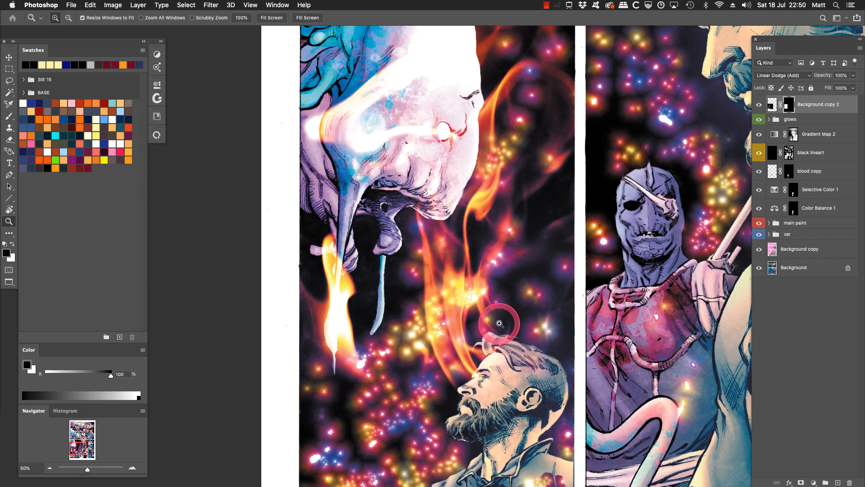
{"action": "left_click_drag", "start_coordinate": [496, 300], "coordinate": [515, 342]}
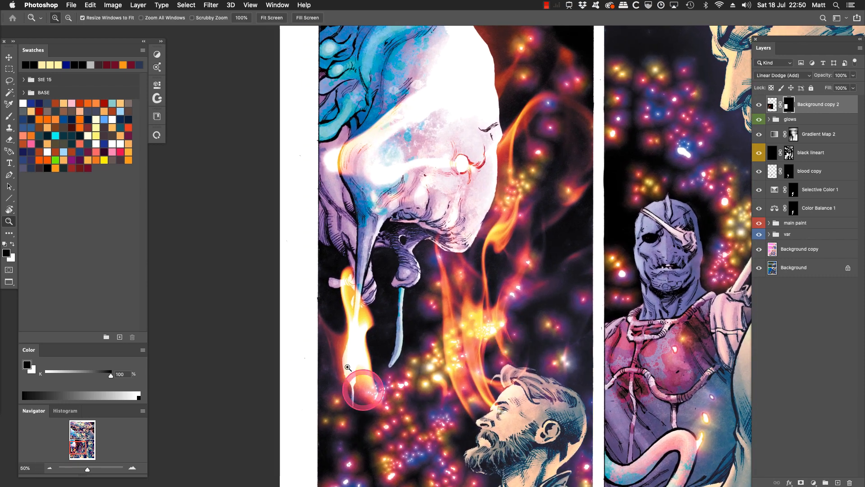
{"action": "left_click", "coordinate": [365, 368], "text": "alt"}
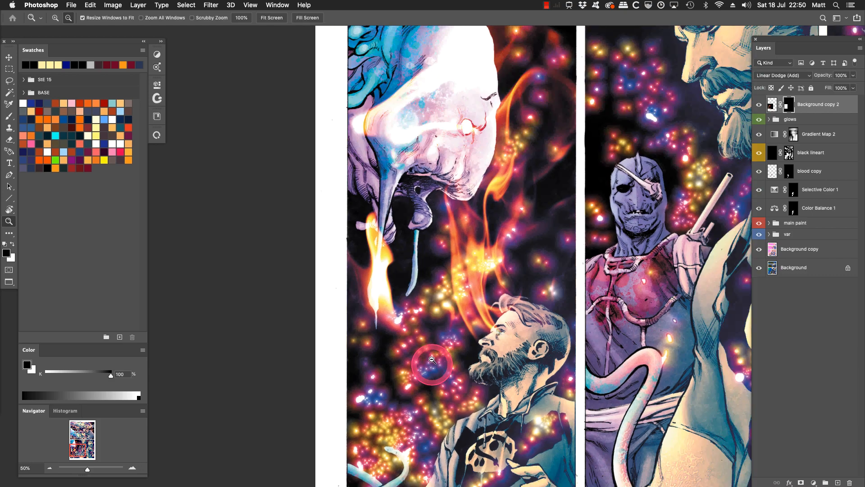
{"action": "left_click", "coordinate": [760, 105]}
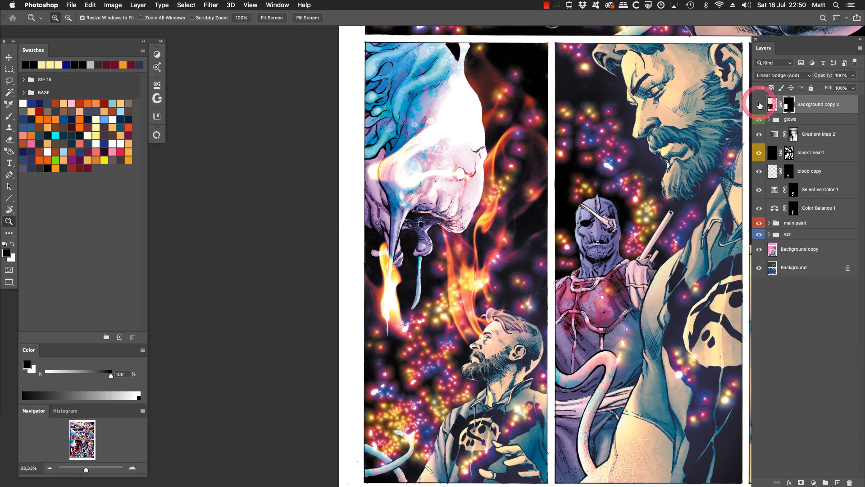
{"action": "left_click", "coordinate": [760, 105]}
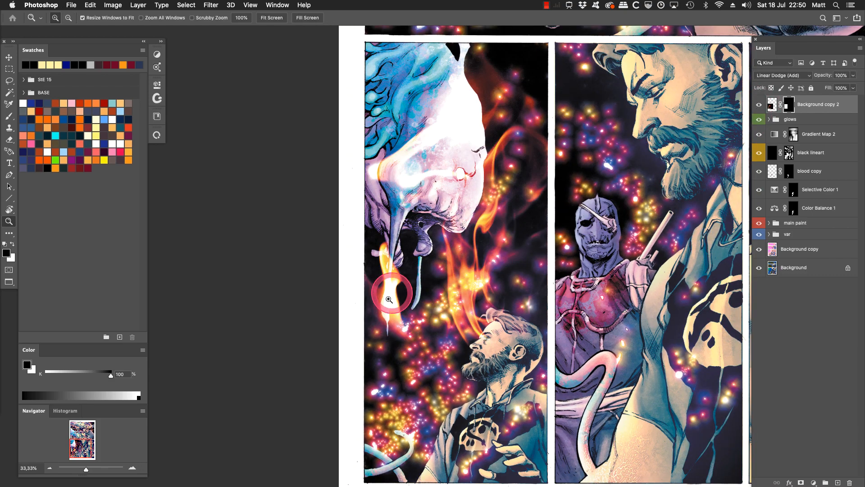
{"action": "left_click", "coordinate": [779, 110]}
{"action": "left_click", "coordinate": [760, 106]}
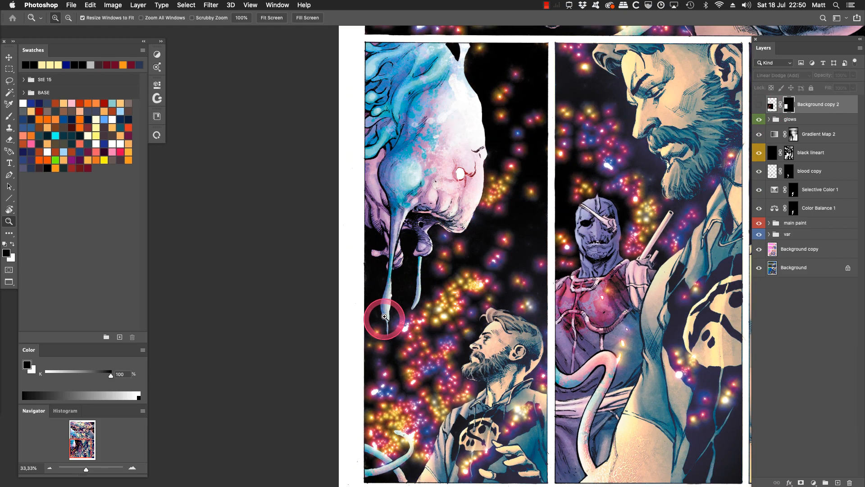
{"action": "left_click", "coordinate": [759, 105]}
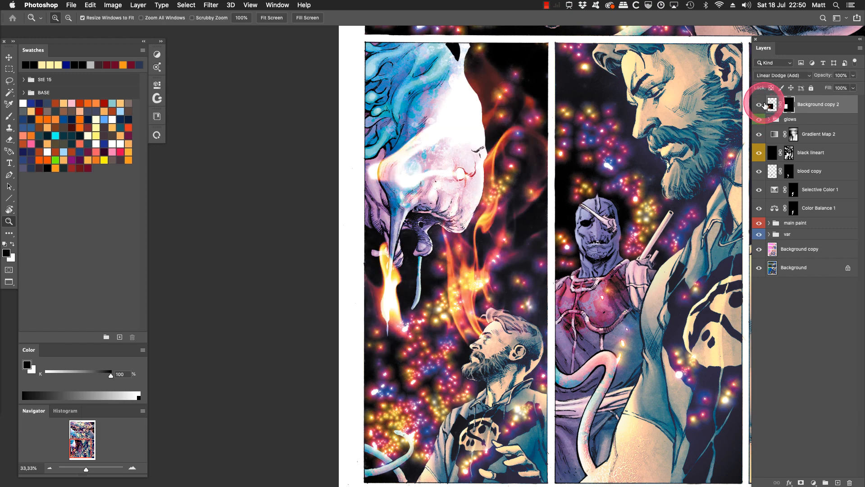
{"action": "left_click", "coordinate": [467, 352]}
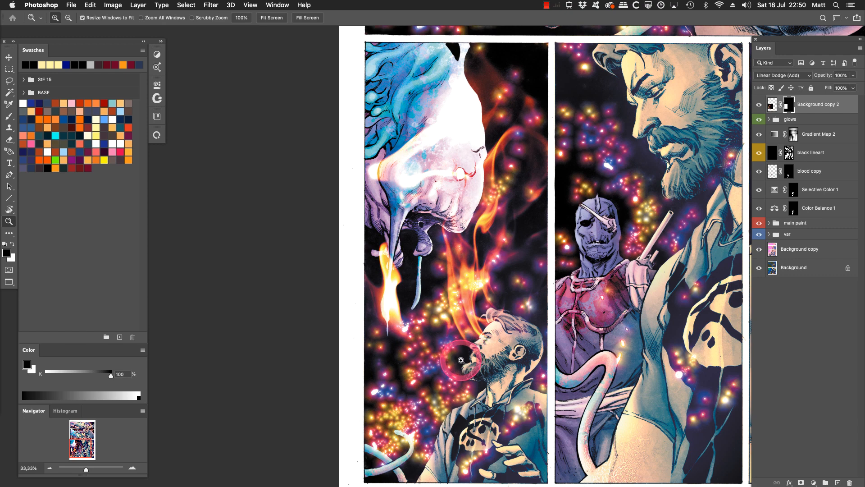
Dim the bright flame around the creature's hanging drip with black radial gradients at 40% opacity on the flame layer's mask.
{"action": "key", "text": "g"}
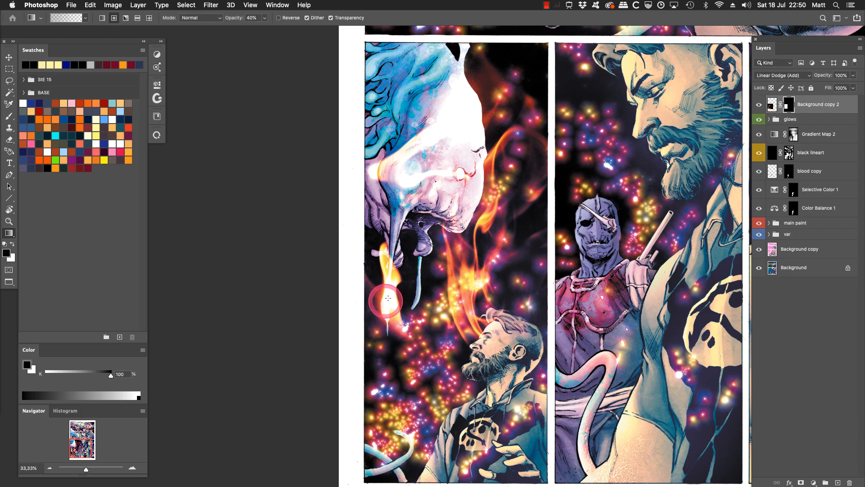
{"action": "left_click_drag", "start_coordinate": [428, 247], "coordinate": [441, 253]}
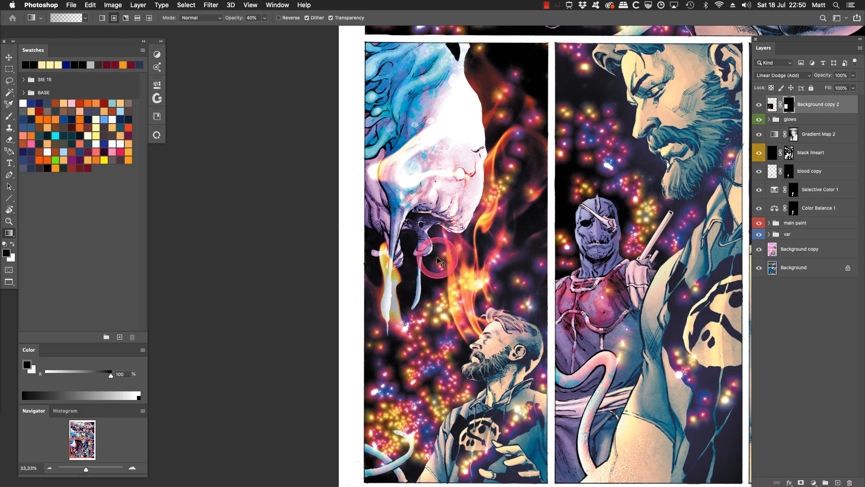
{"action": "key", "text": "ctrl+z"}
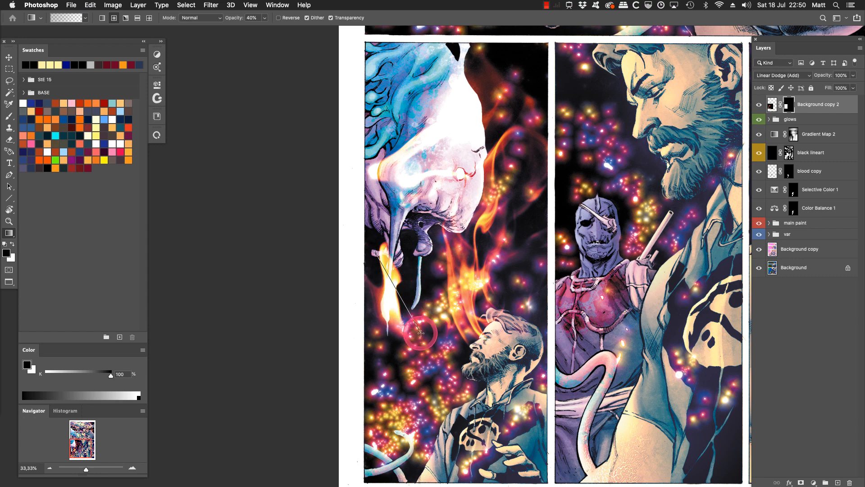
{"action": "left_click_drag", "start_coordinate": [420, 332], "coordinate": [428, 349]}
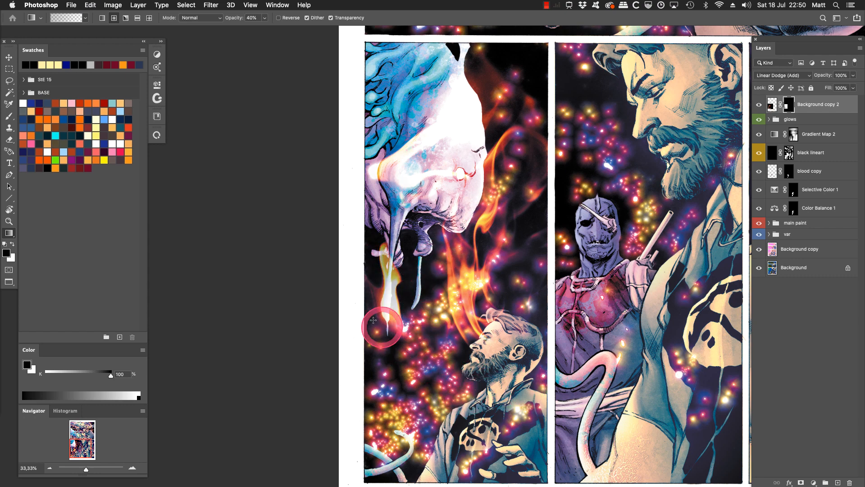
{"action": "left_click_drag", "start_coordinate": [350, 320], "coordinate": [381, 319]}
{"action": "left_click_drag", "start_coordinate": [431, 334], "coordinate": [431, 335]}
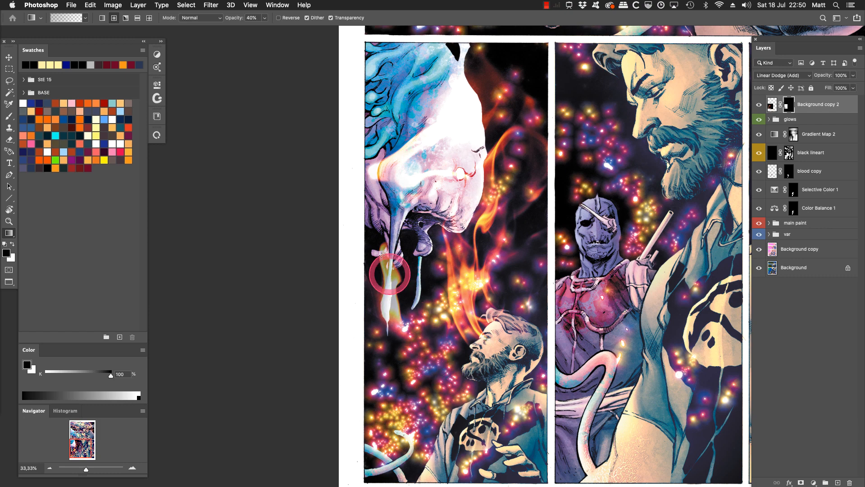
Remove the remaining flame around the creature's hanging drips with black radial gradients at 40% and 100% opacity on the layer mask.
{"action": "left_click_drag", "start_coordinate": [369, 227], "coordinate": [400, 301]}
{"action": "left_click_drag", "start_coordinate": [341, 285], "coordinate": [377, 288]}
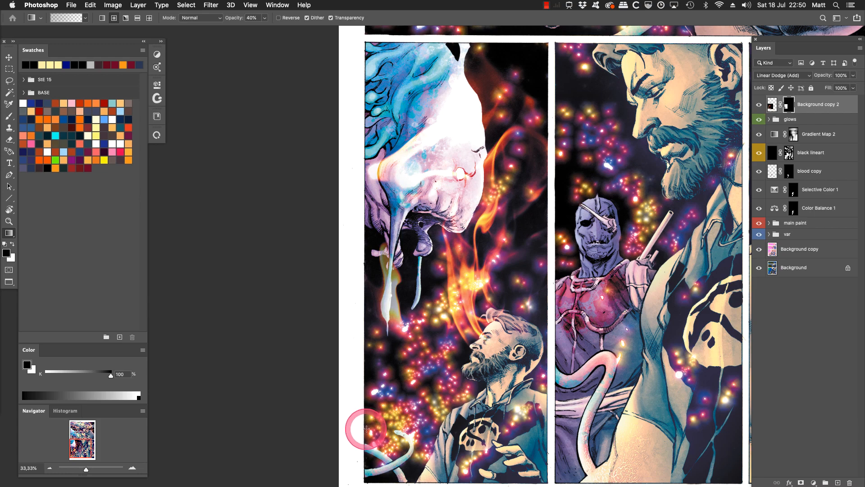
{"action": "key", "text": "0"}
{"action": "left_click_drag", "start_coordinate": [416, 315], "coordinate": [417, 321]}
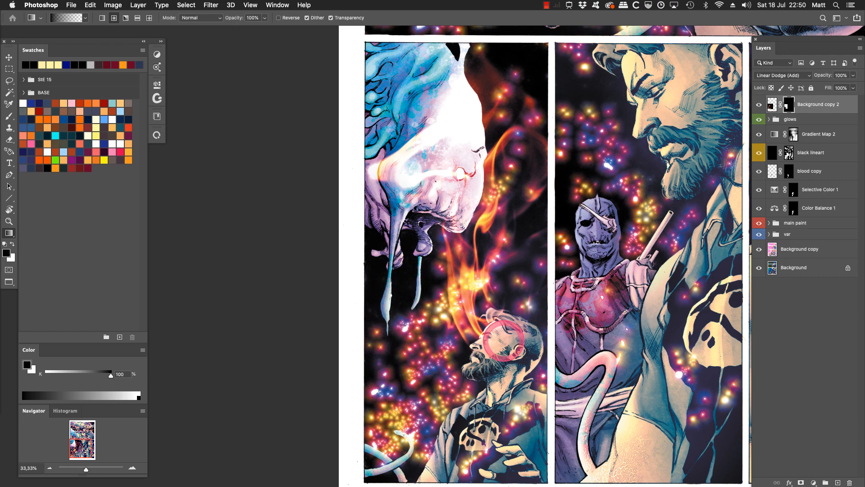
Inspect the creature's head up close, comparing the artwork with the flame layer hidden and shown.
{"action": "scroll", "coordinate": [526, 323], "scroll_direction": "up", "scroll_amount": 3}
{"action": "key", "text": "z"}
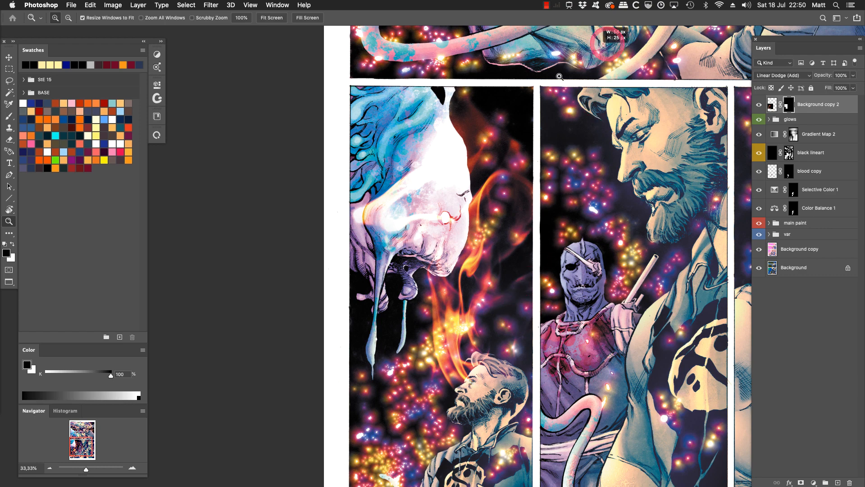
{"action": "left_click", "coordinate": [559, 76]}
{"action": "left_click", "coordinate": [759, 105]}
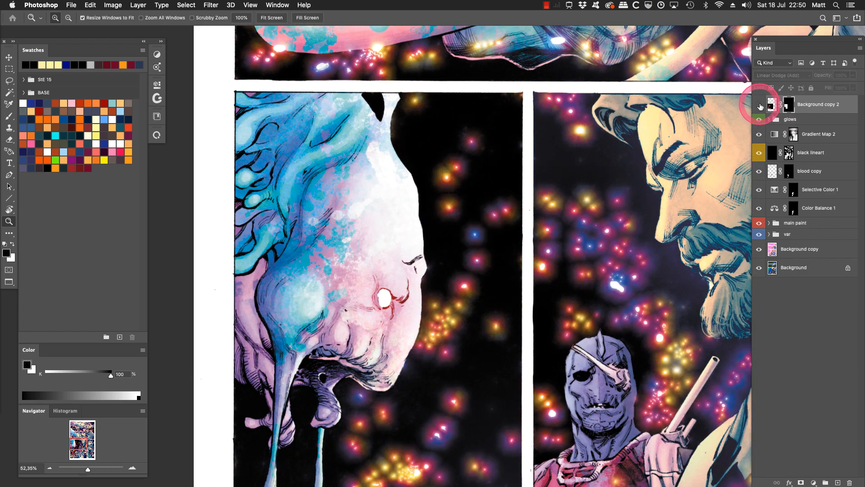
{"action": "left_click", "coordinate": [759, 105]}
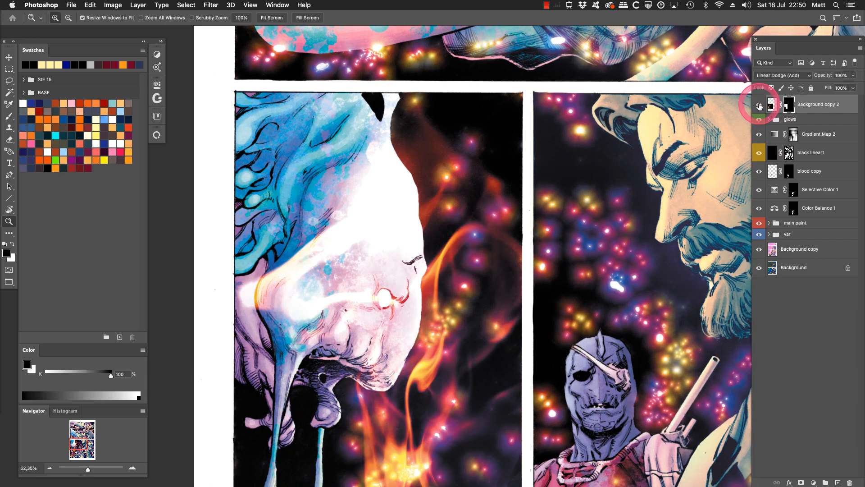
{"action": "left_click", "coordinate": [760, 106]}
{"action": "left_click", "coordinate": [758, 106]}
{"action": "left_click", "coordinate": [759, 106]}
{"action": "left_click", "coordinate": [759, 107]}
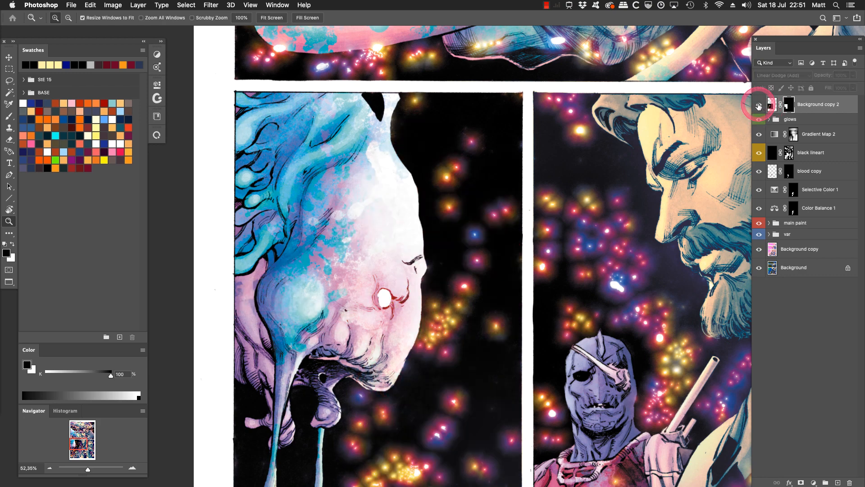
{"action": "left_click", "coordinate": [758, 107]}
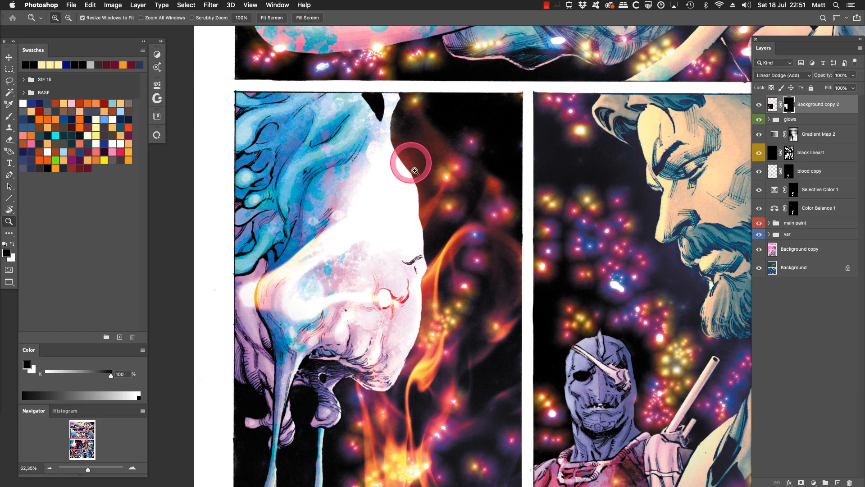
{"action": "left_click", "coordinate": [760, 107]}
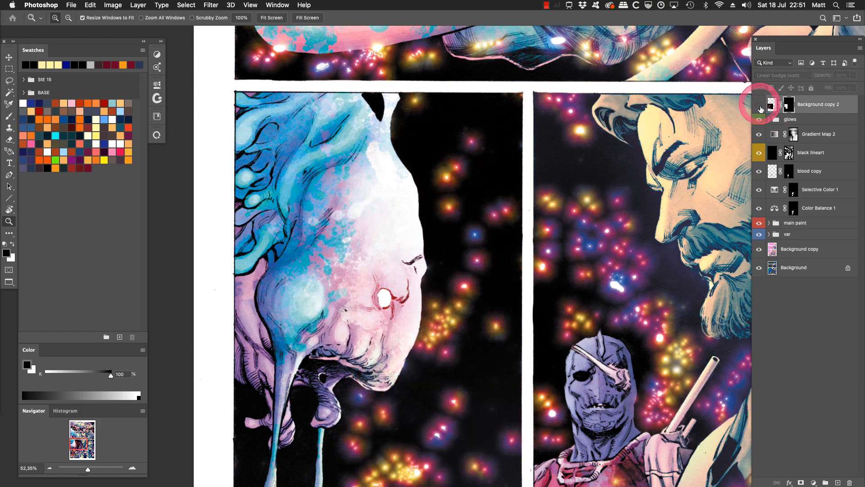
{"action": "left_click", "coordinate": [760, 107]}
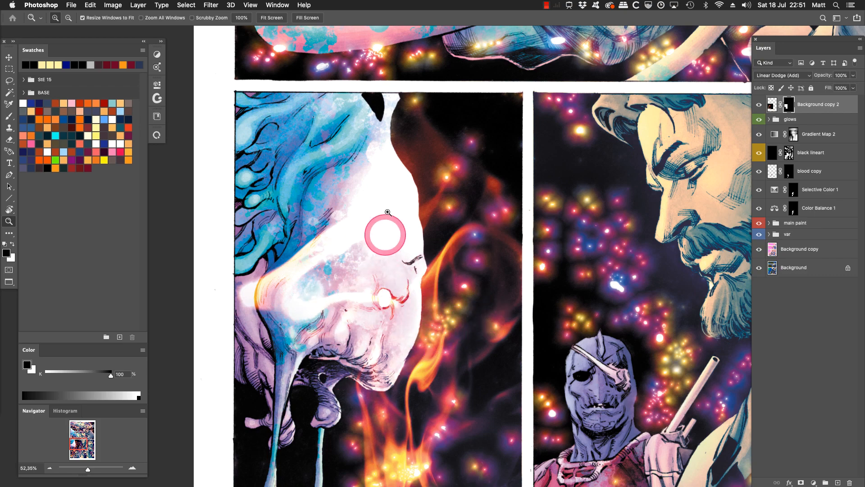
{"action": "left_click", "coordinate": [759, 106]}
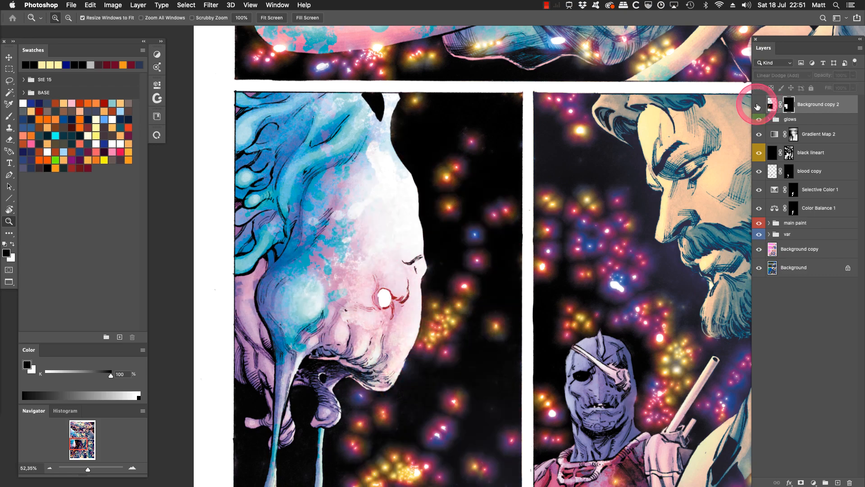
{"action": "left_click", "coordinate": [759, 106]}
{"action": "left_click", "coordinate": [756, 106]}
{"action": "left_click", "coordinate": [757, 106]}
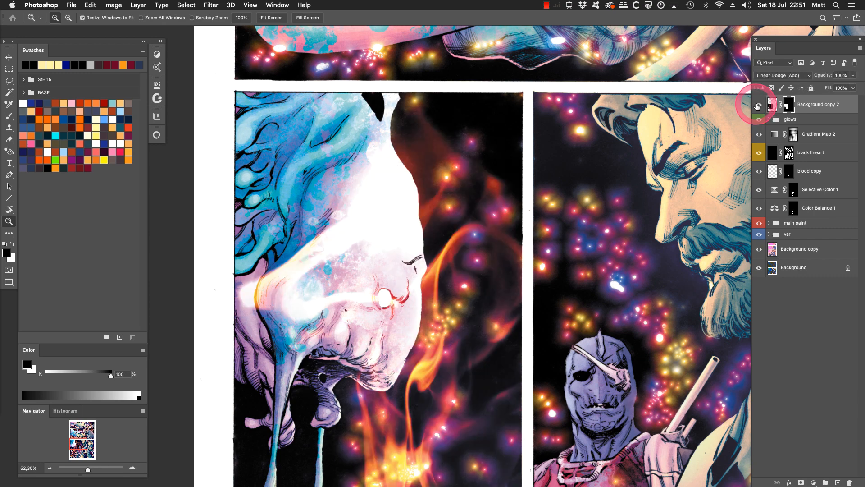
{"action": "left_click", "coordinate": [759, 105]}
Load the Alpha 1 line art channel as a selection over the flame layer, and deselect it again.
{"action": "left_click_drag", "start_coordinate": [0, 17], "coordinate": [787, 54]}
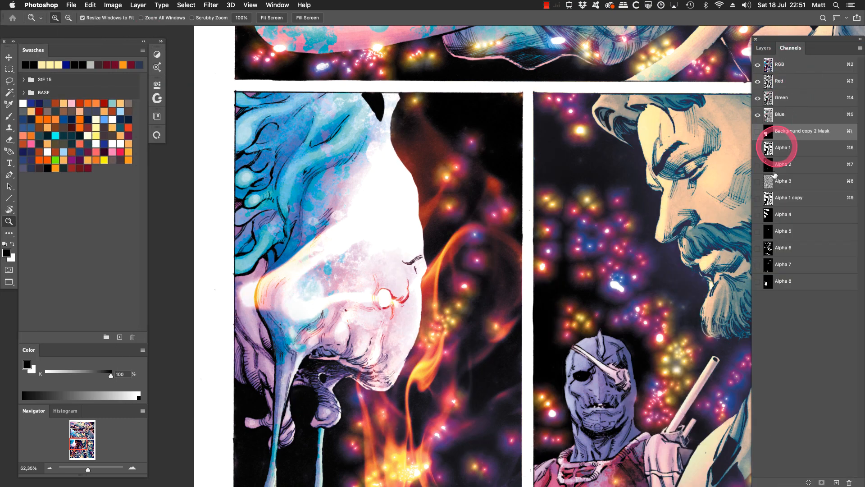
{"action": "left_click", "coordinate": [806, 151]}
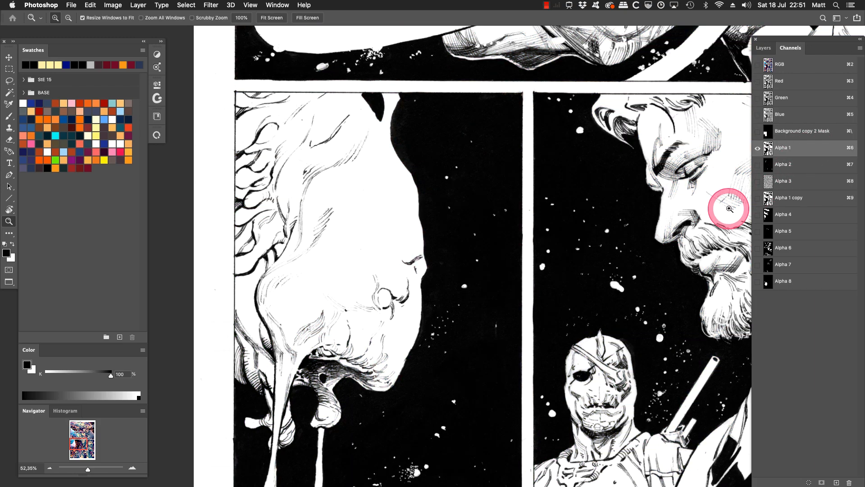
{"action": "left_click", "coordinate": [773, 152], "text": "super"}
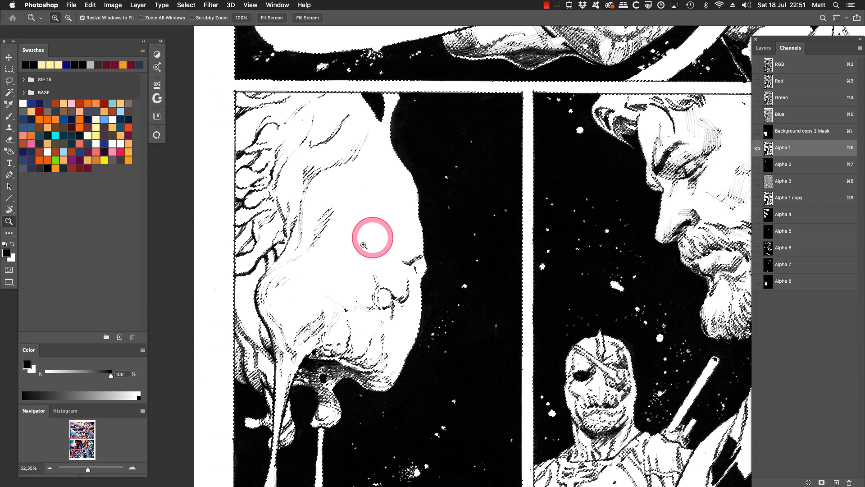
{"action": "left_click", "coordinate": [764, 48]}
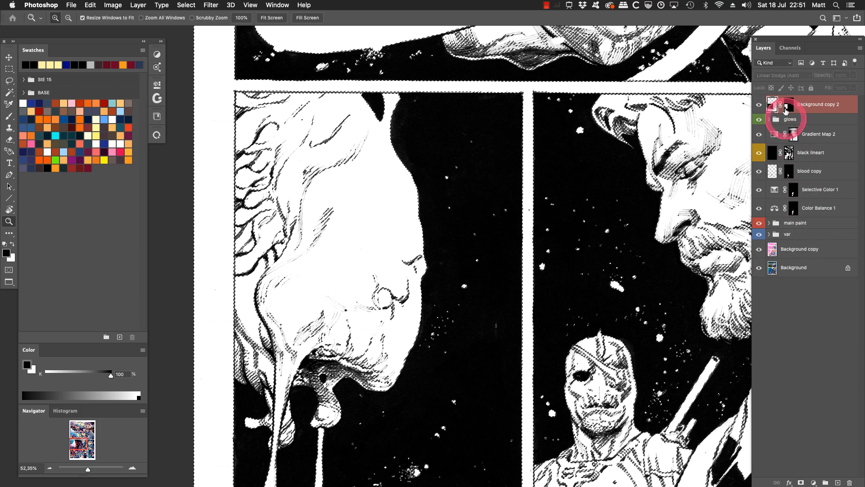
{"action": "left_click", "coordinate": [786, 105]}
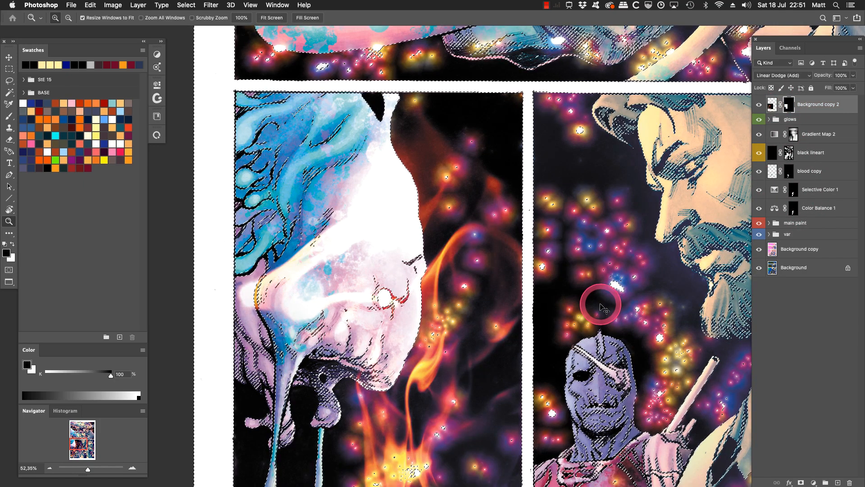
{"action": "key", "text": "super+d"}
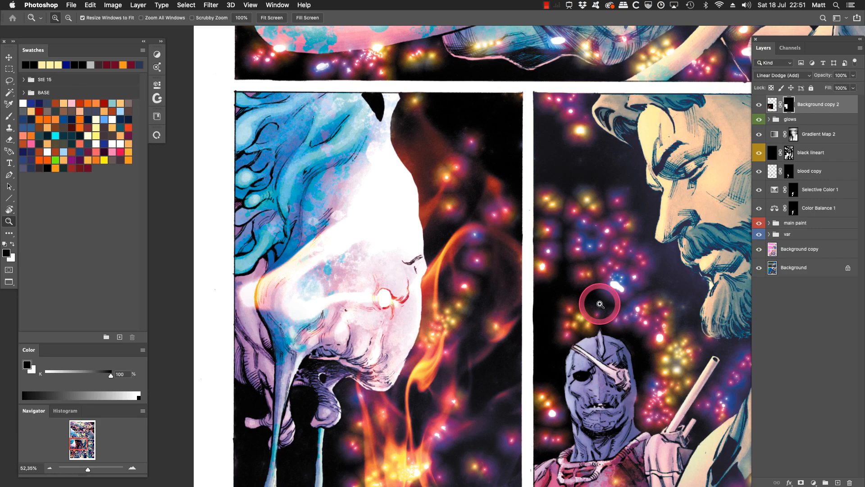
Tone down the bright flame over the creature's forehead and eye with black radial mask gradients at 30% and 20% opacity.
{"action": "key", "text": "g"}
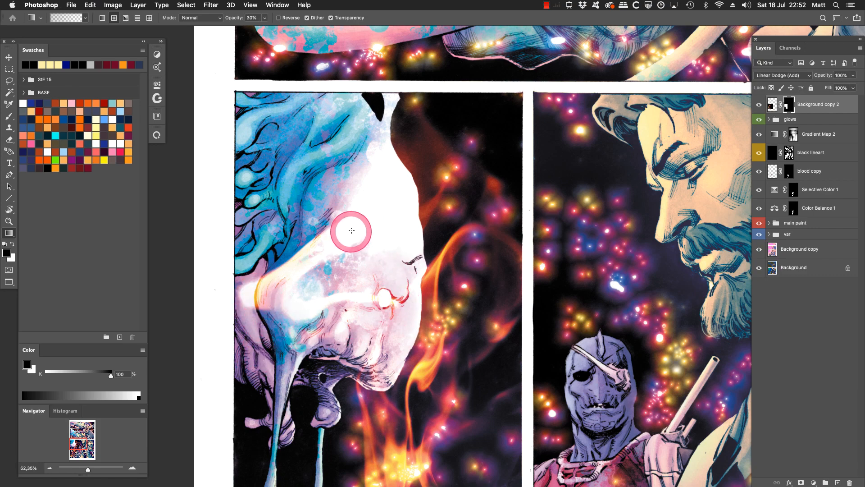
{"action": "left_click_drag", "start_coordinate": [364, 320], "coordinate": [366, 320]}
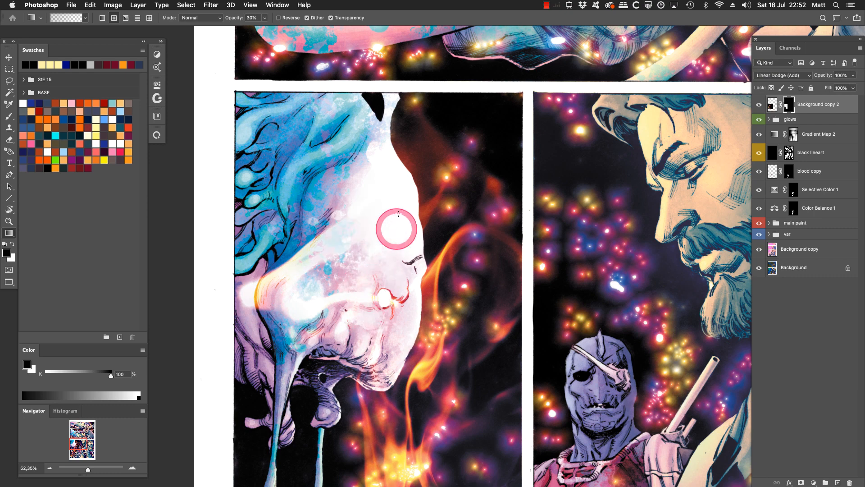
{"action": "left_click_drag", "start_coordinate": [400, 197], "coordinate": [390, 273]}
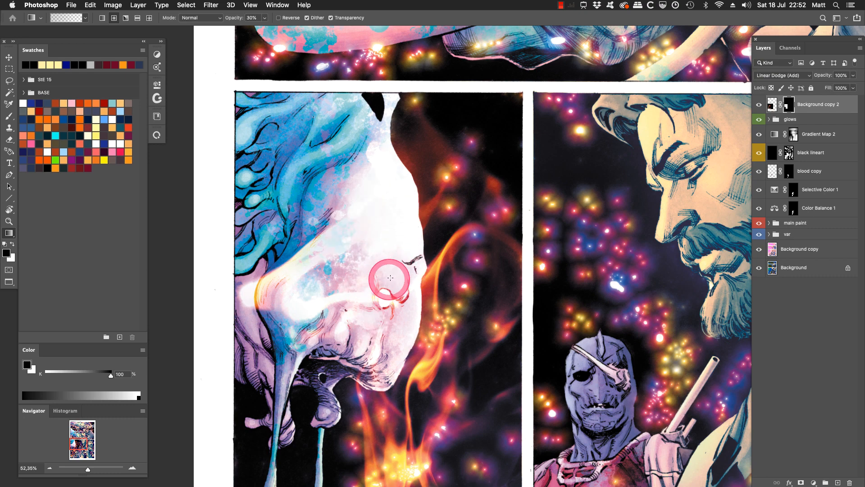
{"action": "left_click_drag", "start_coordinate": [397, 242], "coordinate": [386, 291]}
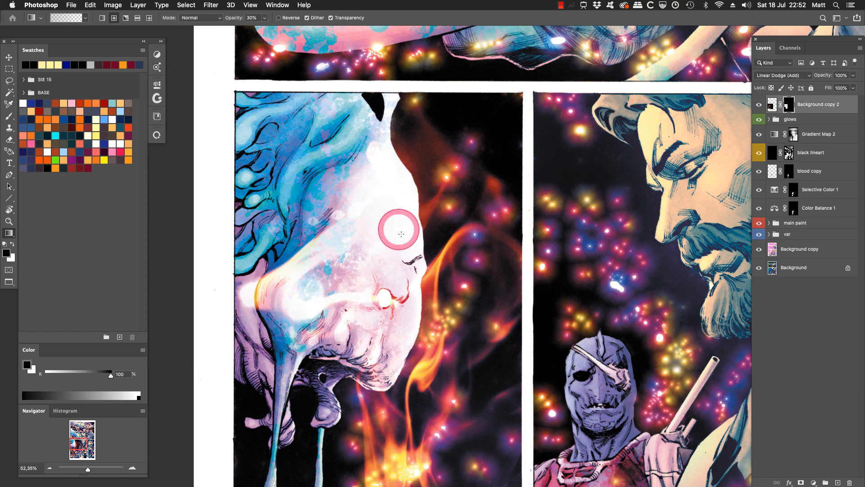
{"action": "key", "text": "2"}
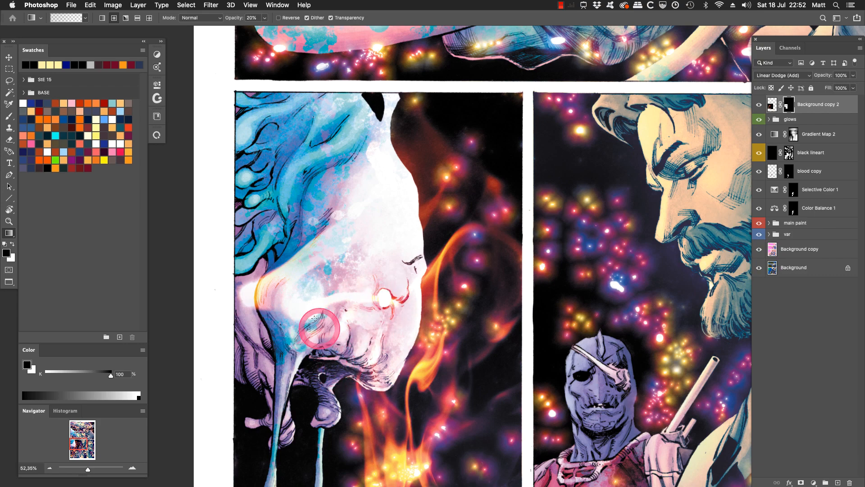
Compare the creature's toned-down face with the flame layer hidden and shown.
{"action": "left_click", "coordinate": [760, 105]}
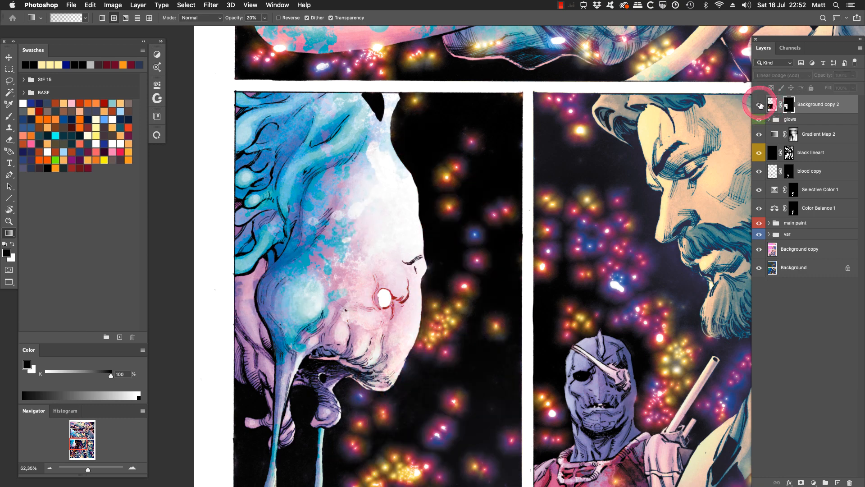
{"action": "left_click", "coordinate": [759, 105]}
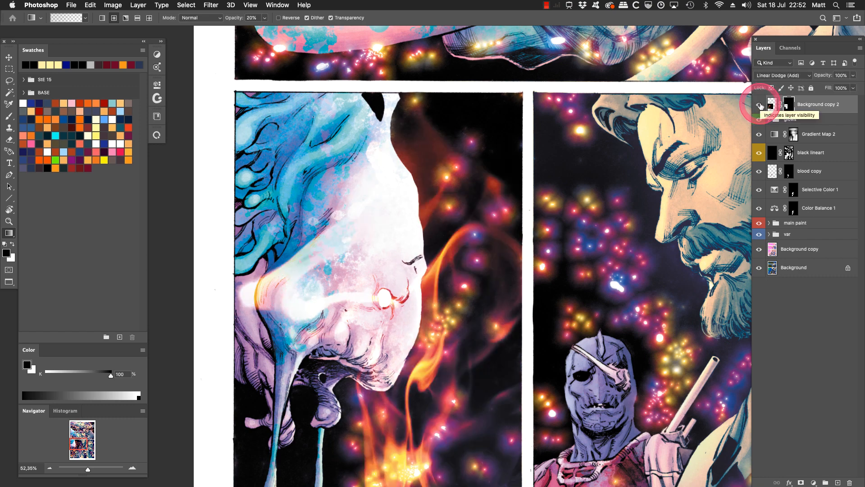
{"action": "left_click", "coordinate": [766, 104]}
{"action": "left_click", "coordinate": [760, 106]}
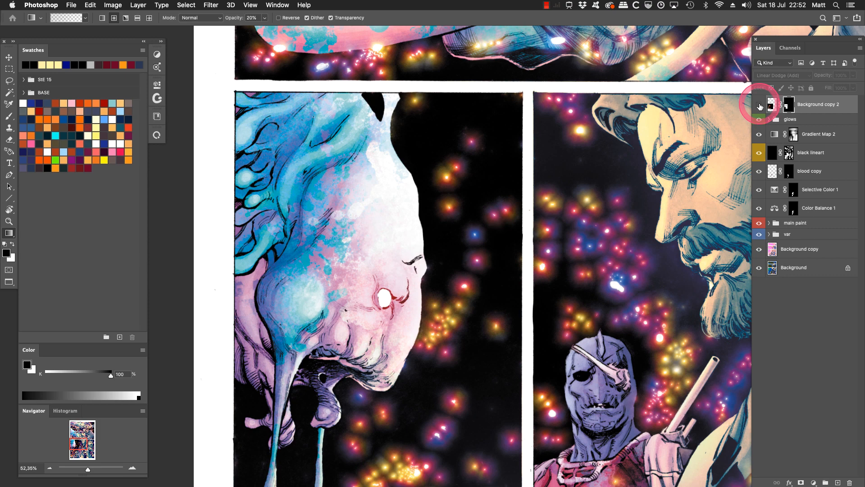
{"action": "left_click", "coordinate": [759, 105]}
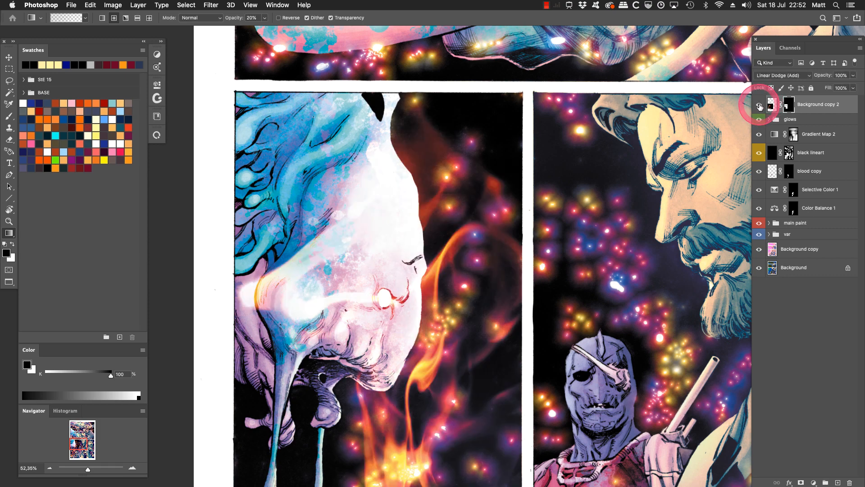
Soften the flame's glare across the creature's forehead and cheek with black radial gradients at 20% opacity on the mask.
{"action": "left_click", "coordinate": [377, 156]}
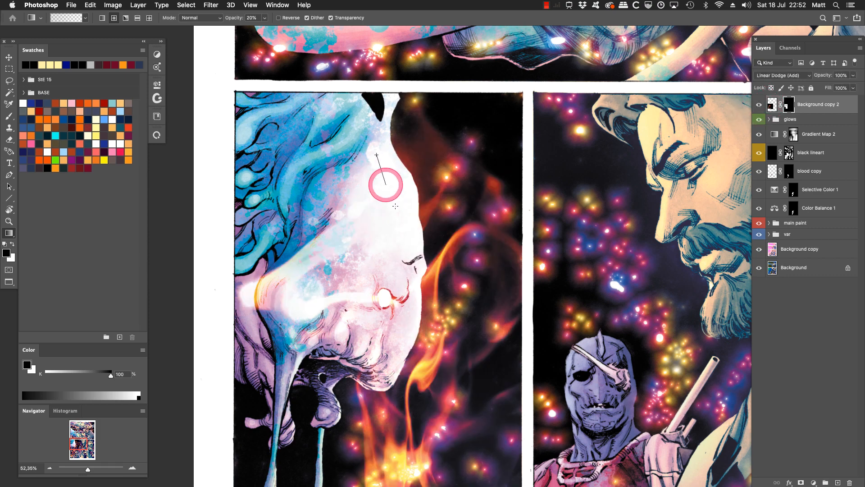
{"action": "left_click_drag", "start_coordinate": [395, 206], "coordinate": [386, 182]}
{"action": "left_click_drag", "start_coordinate": [363, 174], "coordinate": [410, 238]}
{"action": "left_click_drag", "start_coordinate": [354, 251], "coordinate": [301, 279]}
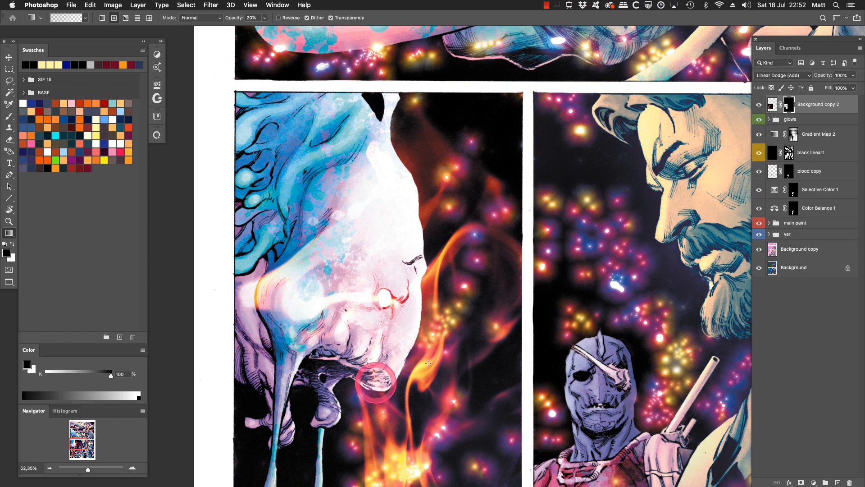
Examine the flame around the bearded man's head, comparing the lower part of the panel with the flame layer hidden and shown.
{"action": "left_click_drag", "start_coordinate": [459, 379], "coordinate": [465, 334]}
{"action": "left_click_drag", "start_coordinate": [471, 376], "coordinate": [465, 309]}
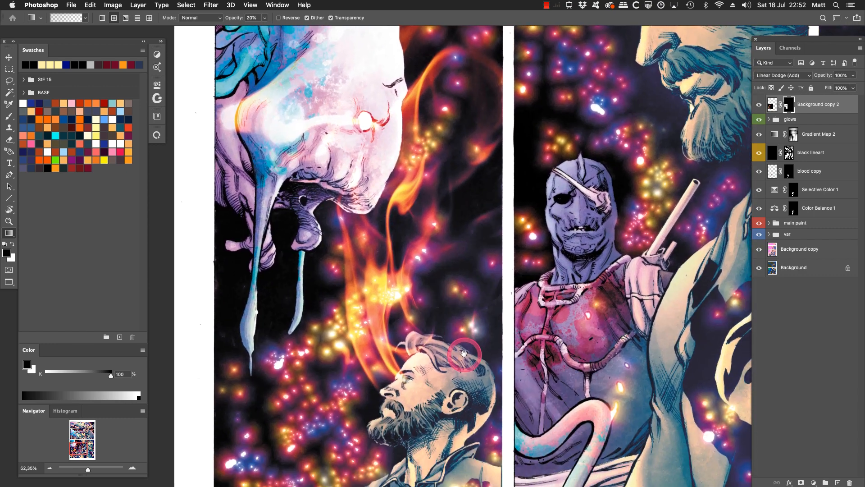
{"action": "left_click_drag", "start_coordinate": [464, 352], "coordinate": [462, 337]}
{"action": "mouse_move", "coordinate": [471, 377]}
{"action": "left_mouse_down"}
{"action": "mouse_move", "coordinate": [464, 344]}
{"action": "mouse_move", "coordinate": [467, 360]}
{"action": "left_mouse_up"}
{"action": "left_click_drag", "start_coordinate": [362, 304], "coordinate": [363, 305]}
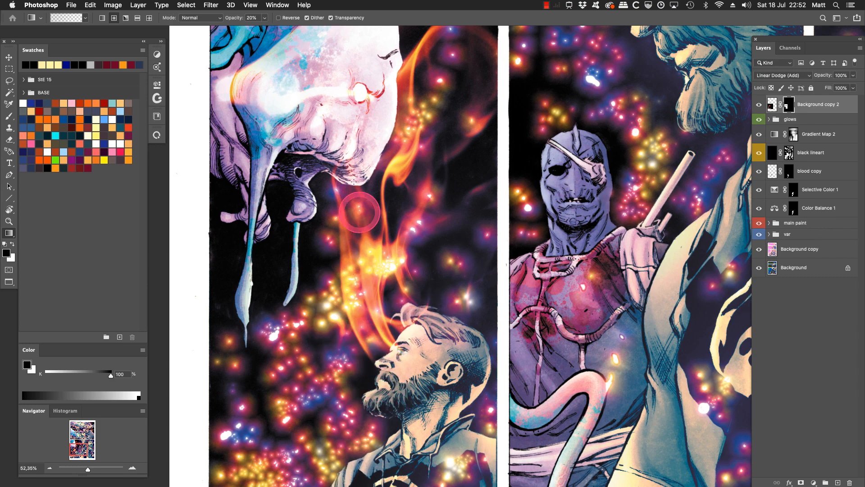
{"action": "left_click_drag", "start_coordinate": [441, 452], "coordinate": [426, 332]}
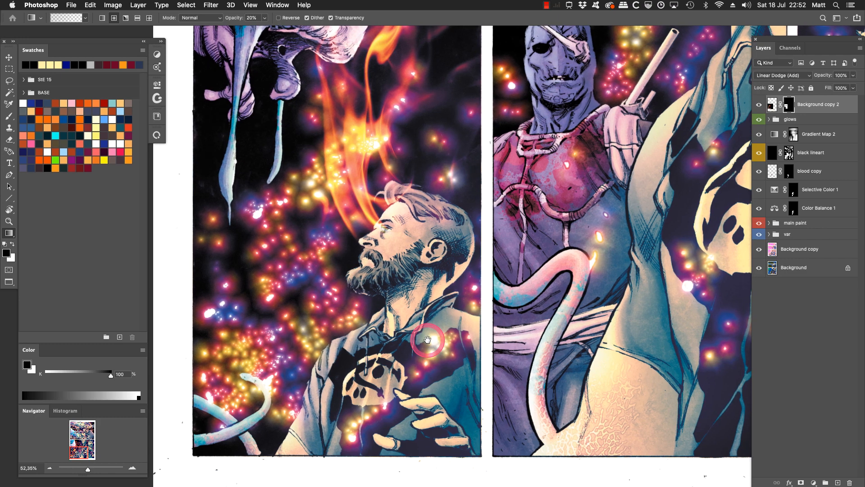
{"action": "left_click", "coordinate": [759, 105]}
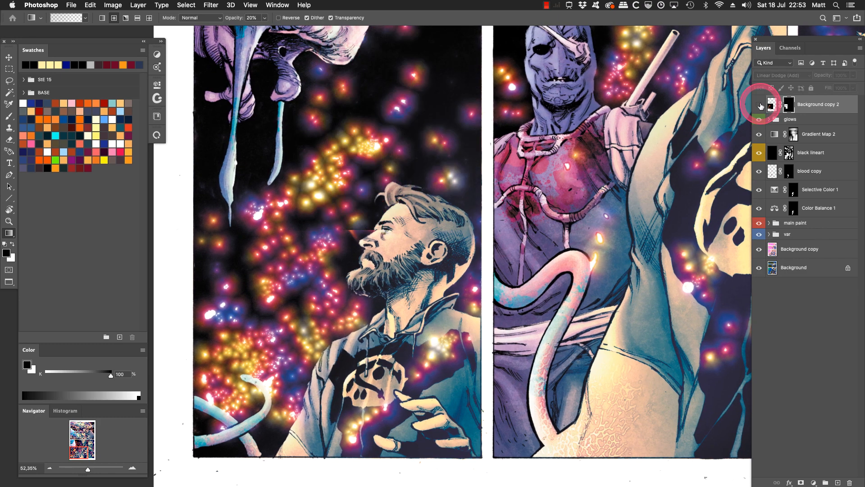
{"action": "left_click", "coordinate": [759, 105]}
{"action": "left_click", "coordinate": [759, 106]}
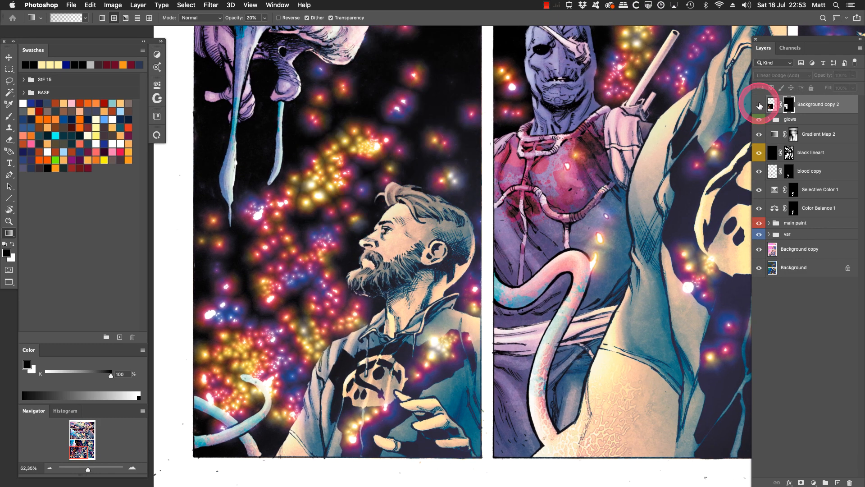
{"action": "left_click", "coordinate": [759, 106]}
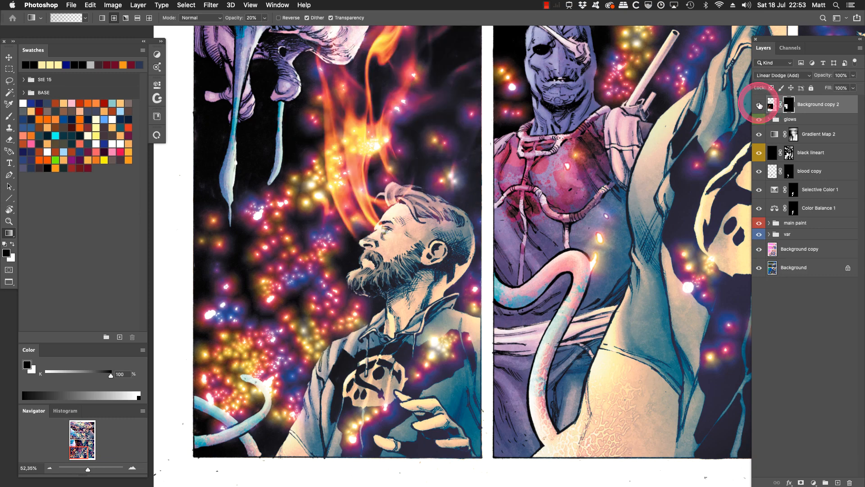
{"action": "left_click", "coordinate": [759, 105]}
{"action": "left_click", "coordinate": [759, 105]}
Soften the flame above and beside the bearded man's face with black radial gradients at 20% opacity on the mask.
{"action": "left_click", "coordinate": [431, 237]}
{"action": "left_click_drag", "start_coordinate": [431, 237], "coordinate": [396, 305]}
{"action": "left_click", "coordinate": [255, 18]}
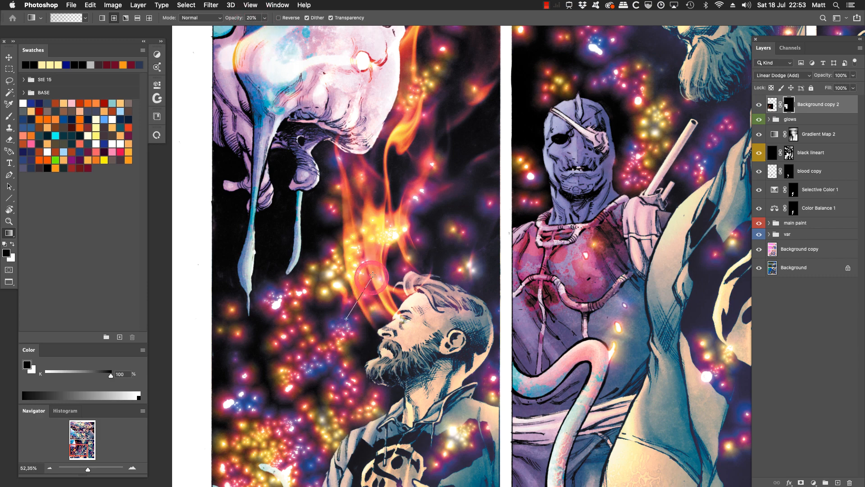
{"action": "left_click_drag", "start_coordinate": [343, 342], "coordinate": [351, 324]}
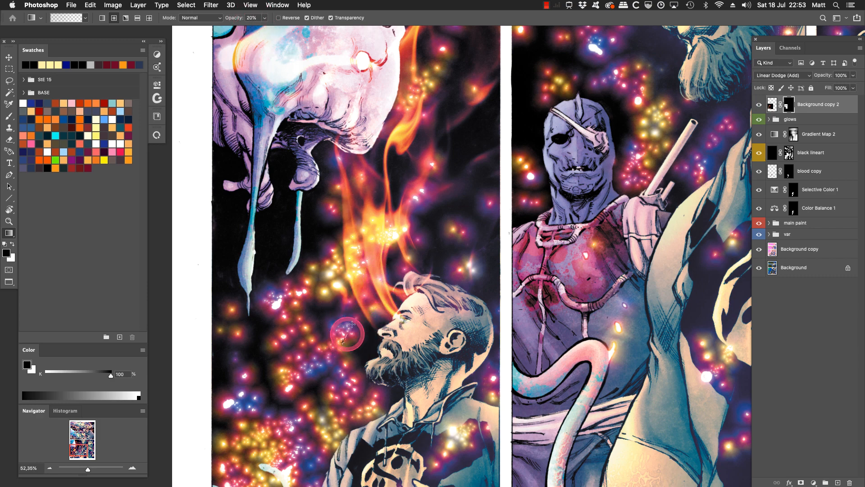
{"action": "left_click_drag", "start_coordinate": [355, 249], "coordinate": [370, 269]}
{"action": "left_click_drag", "start_coordinate": [300, 292], "coordinate": [336, 260]}
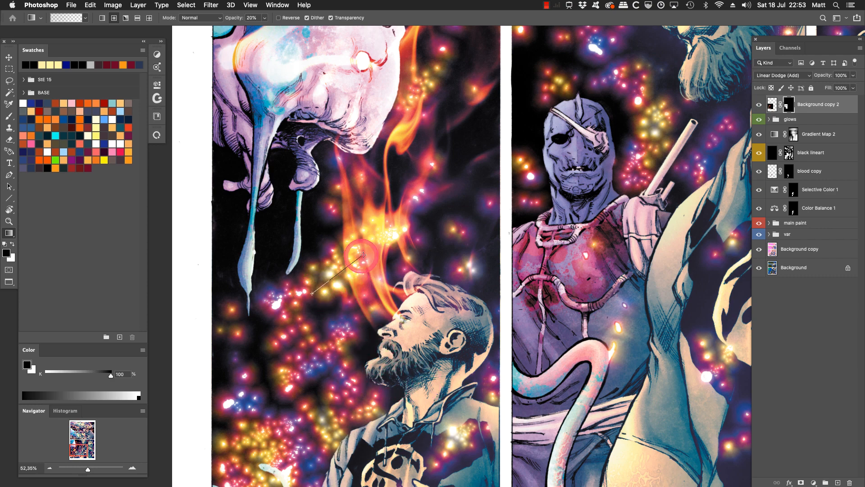
{"action": "left_click_drag", "start_coordinate": [363, 255], "coordinate": [363, 255]}
{"action": "left_click_drag", "start_coordinate": [360, 222], "coordinate": [361, 222]}
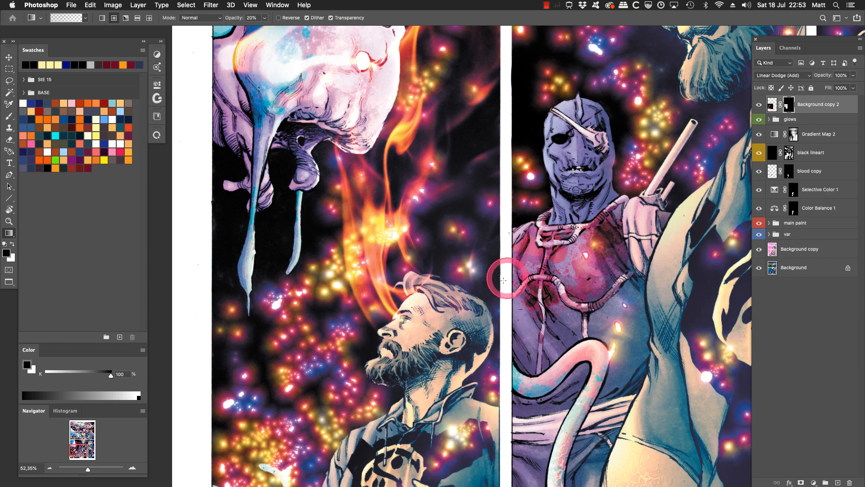
Compare the lower panels with the flame layer hidden and shown, and review the effect on the whole page.
{"action": "key", "text": "z"}
{"action": "left_click", "coordinate": [272, 18]}
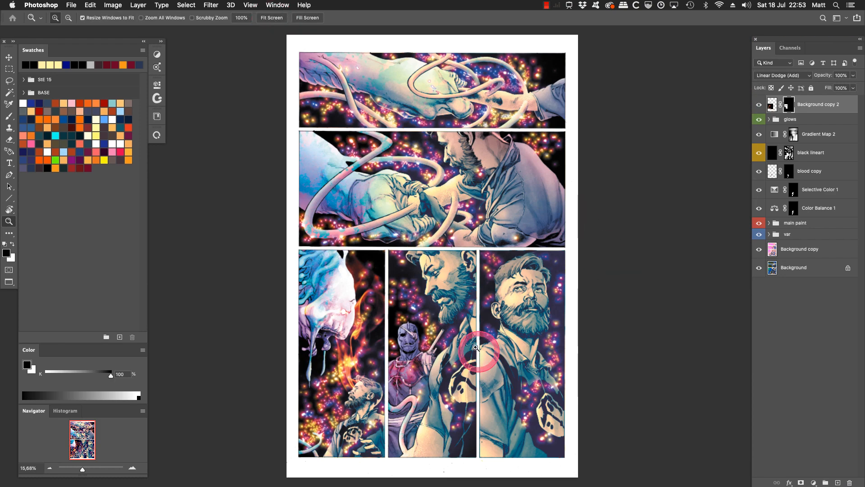
{"action": "left_click", "coordinate": [288, 418]}
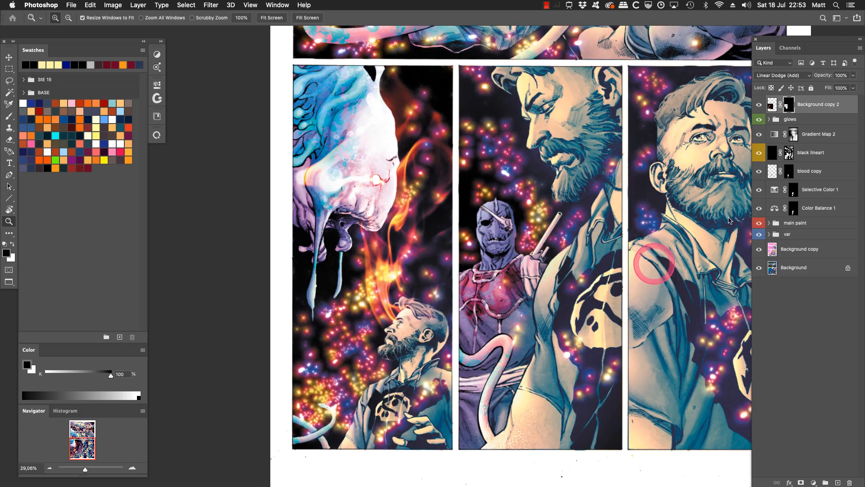
{"action": "left_click", "coordinate": [758, 105]}
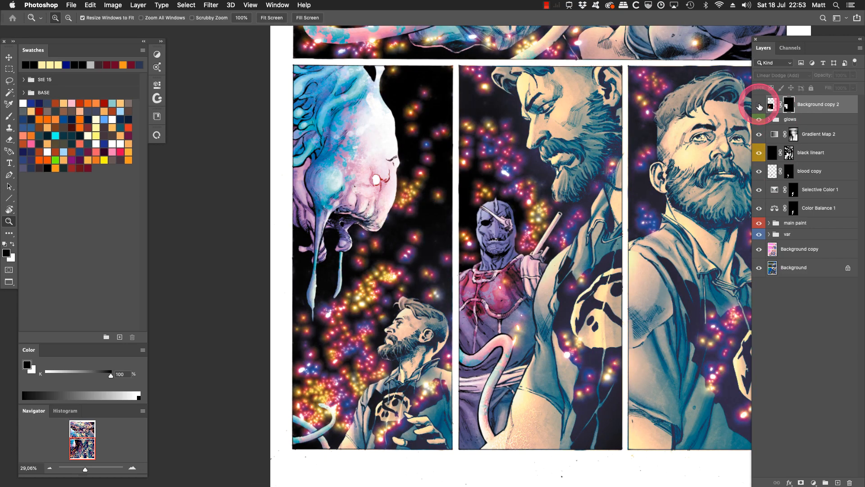
{"action": "left_click", "coordinate": [758, 105]}
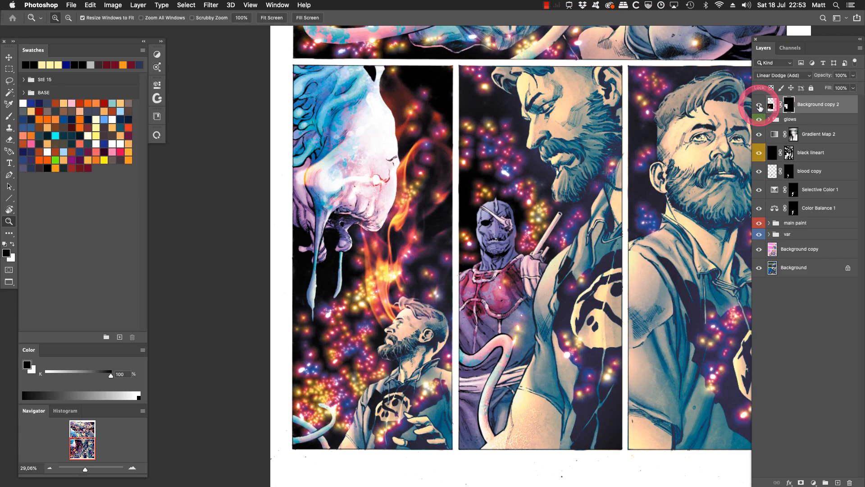
{"action": "left_click", "coordinate": [272, 18]}
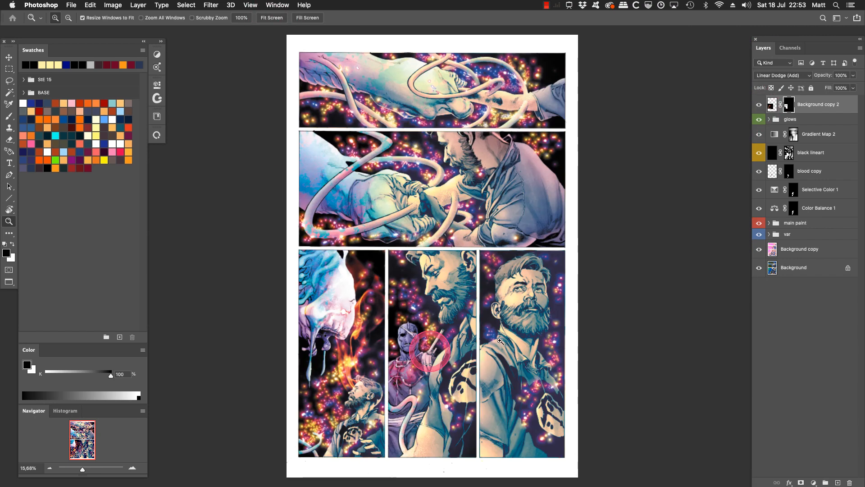
{"action": "left_click", "coordinate": [533, 319]}
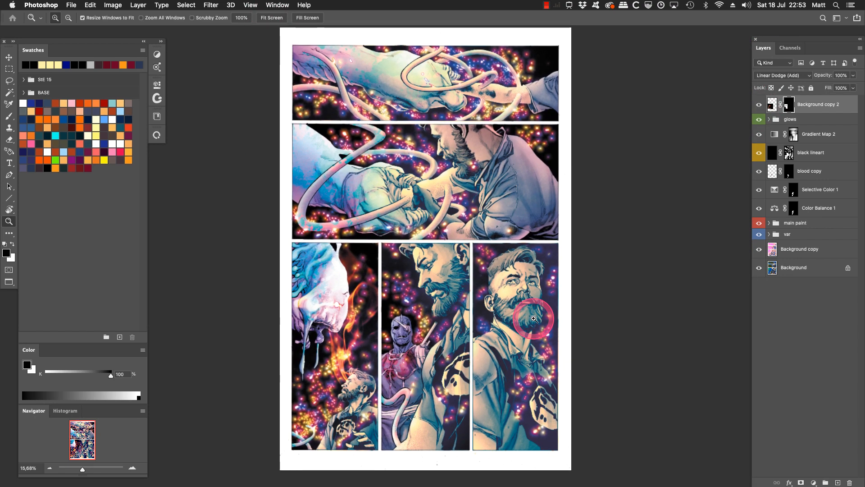
{"action": "left_click", "coordinate": [528, 249]}
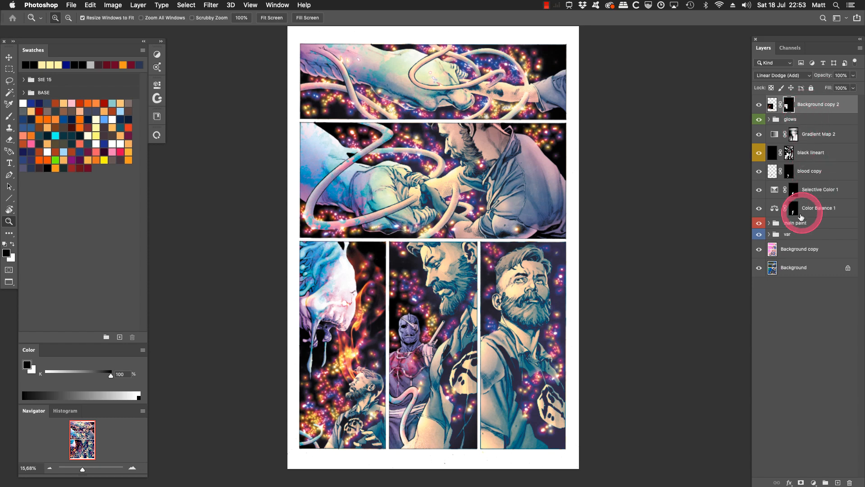
Rename the flame layer as "fire 1".
{"action": "double_click", "coordinate": [819, 105]}
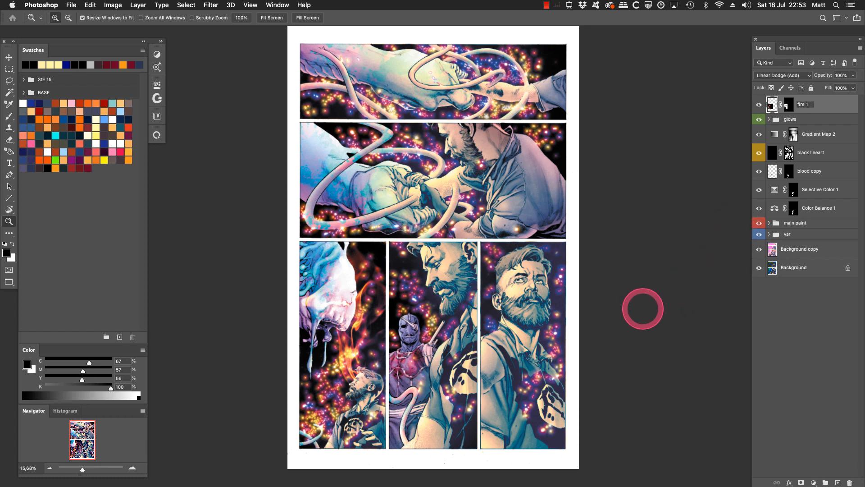
{"action": "key", "text": "Return"}
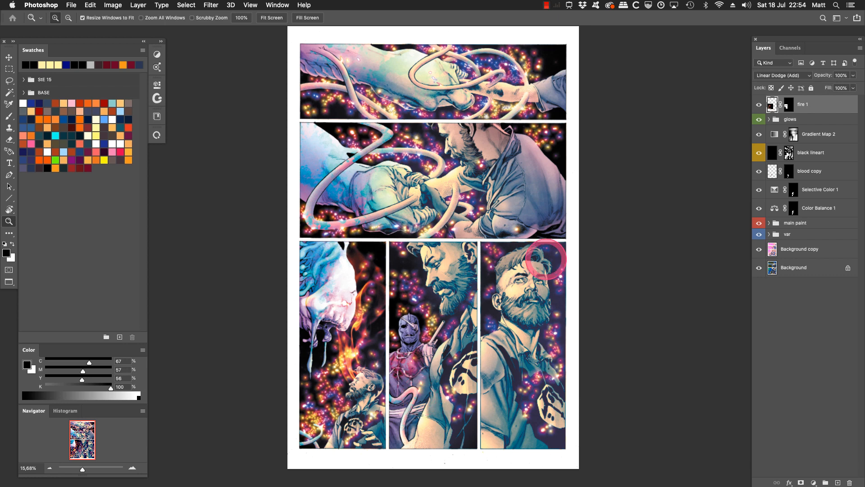
{"action": "scroll", "coordinate": [546, 259], "scroll_direction": "up", "scroll_amount": 2}
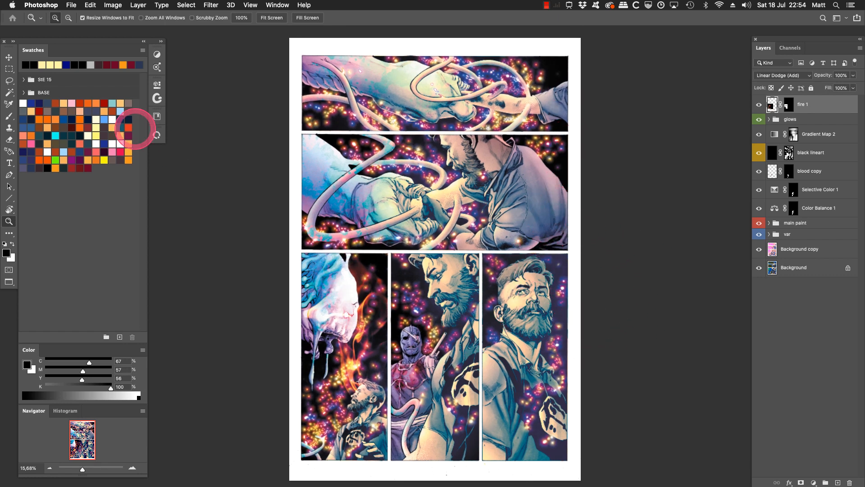
View the Alpha 1 line art channel on its own, restore the RGB composite and return to the layer list.
{"action": "left_click", "coordinate": [790, 47]}
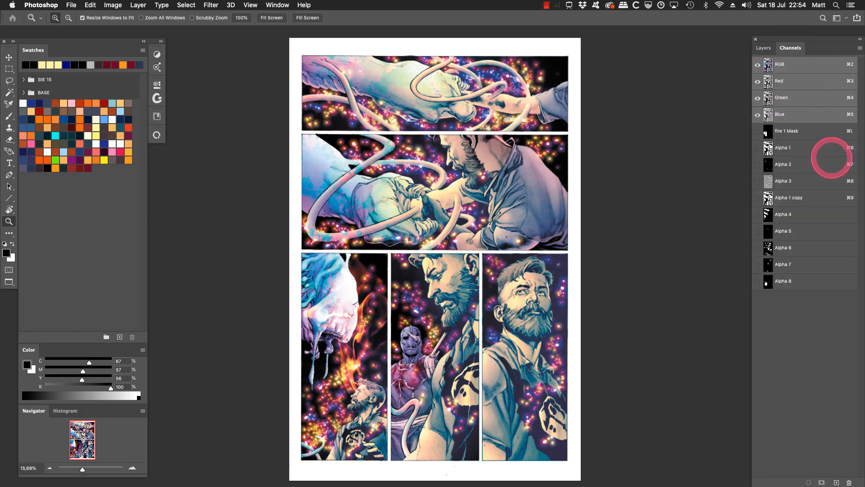
{"action": "left_click", "coordinate": [810, 145]}
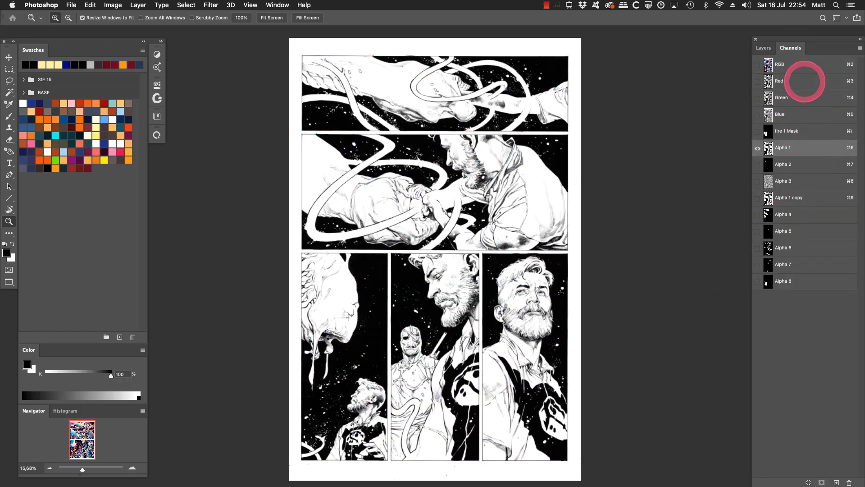
{"action": "left_click", "coordinate": [803, 64]}
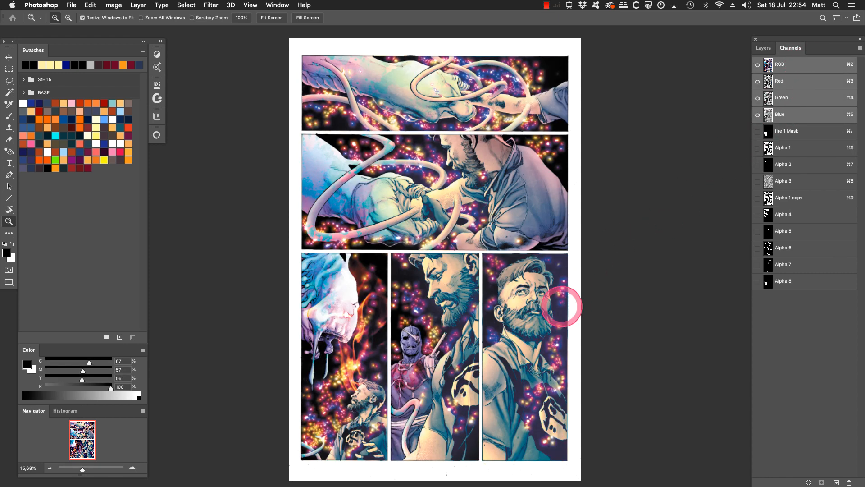
{"action": "scroll", "coordinate": [563, 300], "scroll_direction": "down", "scroll_amount": 2}
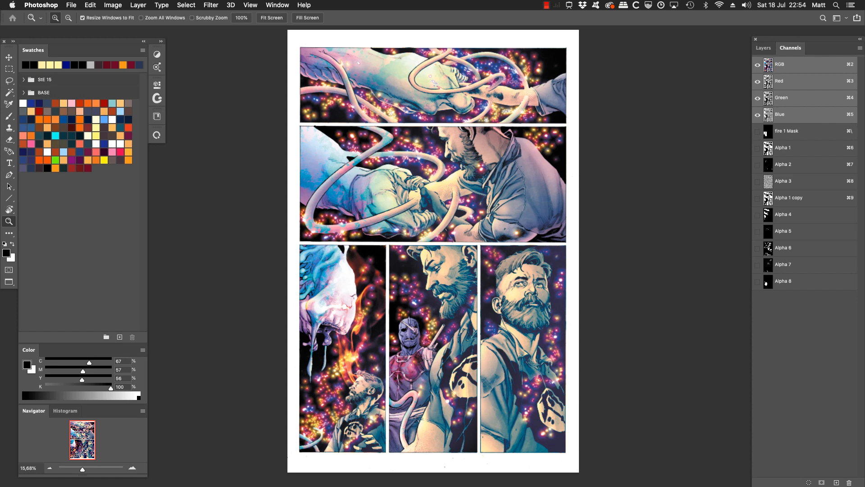
{"action": "left_click_drag", "start_coordinate": [499, 307], "coordinate": [499, 310]}
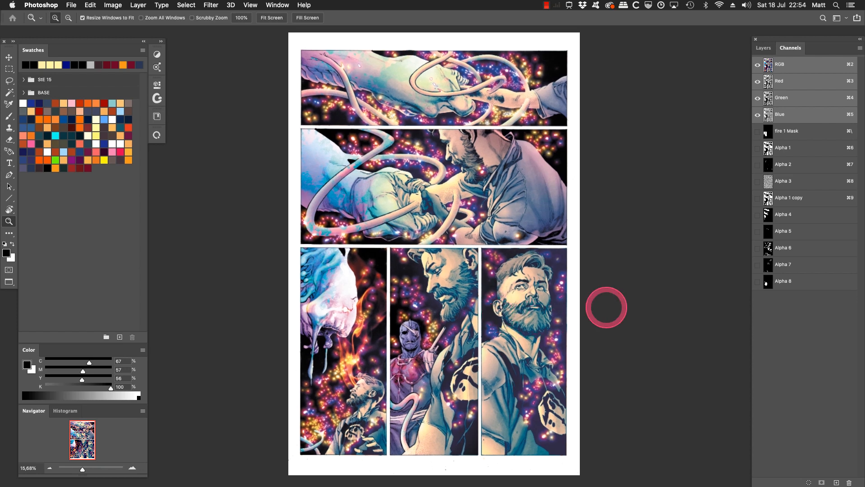
{"action": "left_click", "coordinate": [763, 48]}
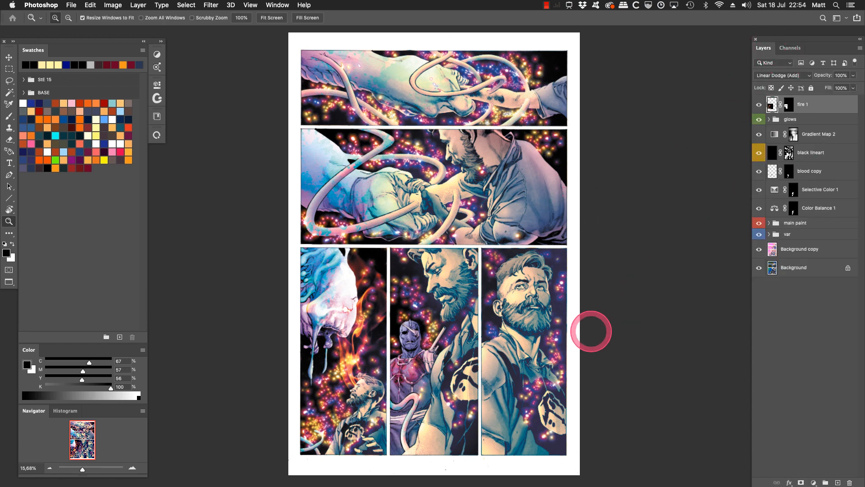
Examine the flame close up along the white gutter between the lower-left and middle panels, including the panel corners.
{"action": "scroll", "coordinate": [550, 360], "scroll_direction": "up", "scroll_amount": 3}
{"action": "scroll", "coordinate": [561, 338], "scroll_direction": "down", "scroll_amount": 2}
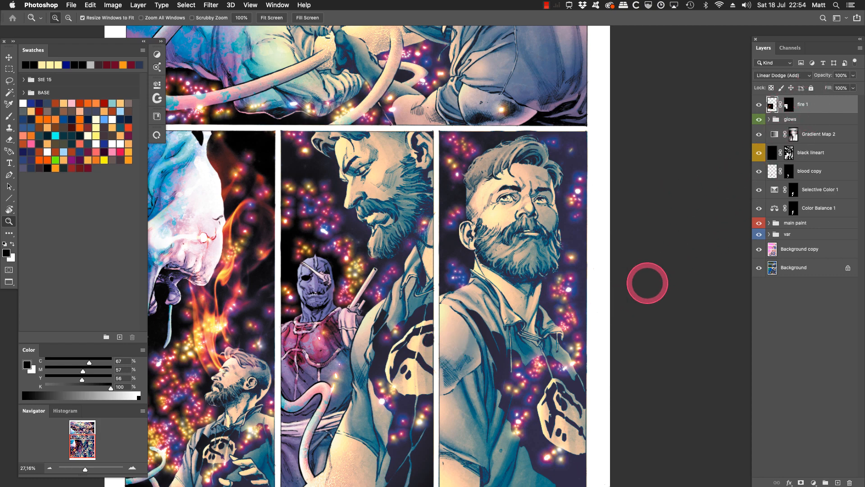
{"action": "left_click", "coordinate": [273, 19]}
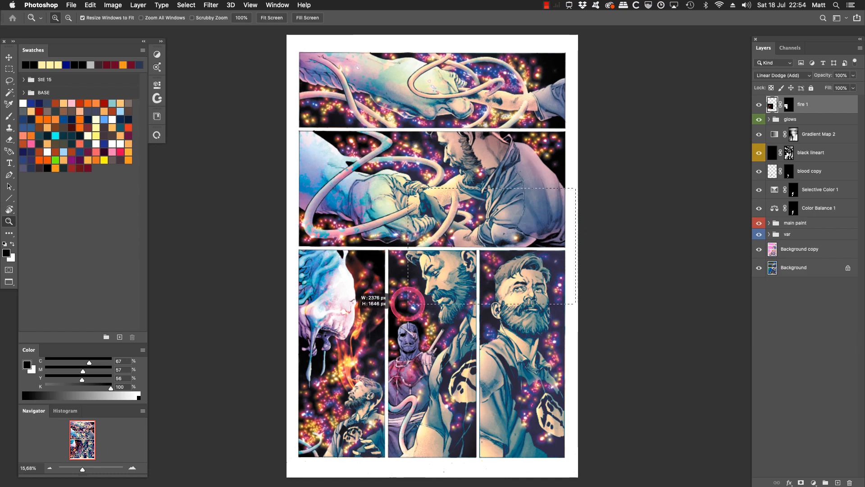
{"action": "left_click", "coordinate": [383, 355]}
{"action": "mouse_move", "coordinate": [515, 340]}
{"action": "left_mouse_down"}
{"action": "mouse_move", "coordinate": [532, 338]}
{"action": "mouse_move", "coordinate": [524, 354]}
{"action": "left_mouse_up"}
{"action": "left_click_drag", "start_coordinate": [415, 118], "coordinate": [276, 296]}
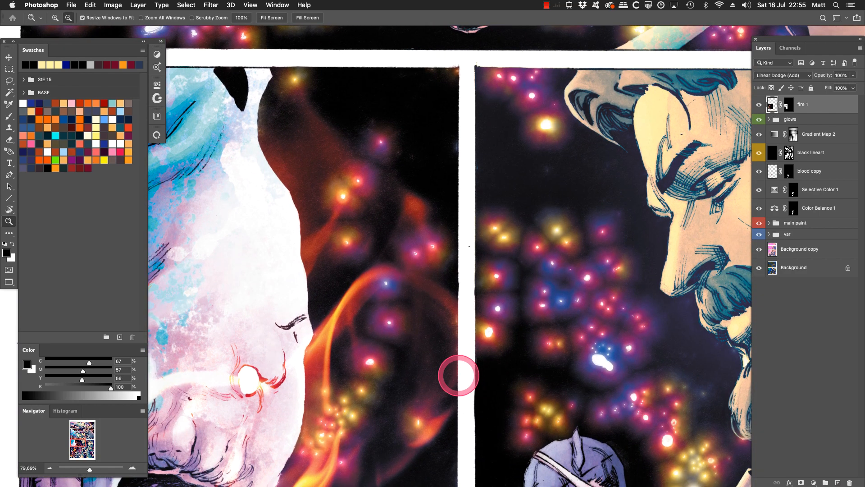
{"action": "left_click", "coordinate": [464, 375], "text": "alt"}
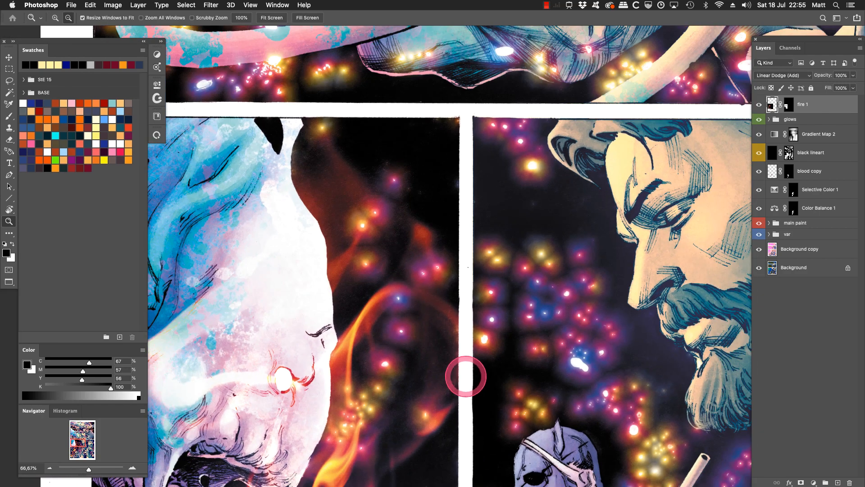
{"action": "left_click", "coordinate": [465, 376], "text": "alt"}
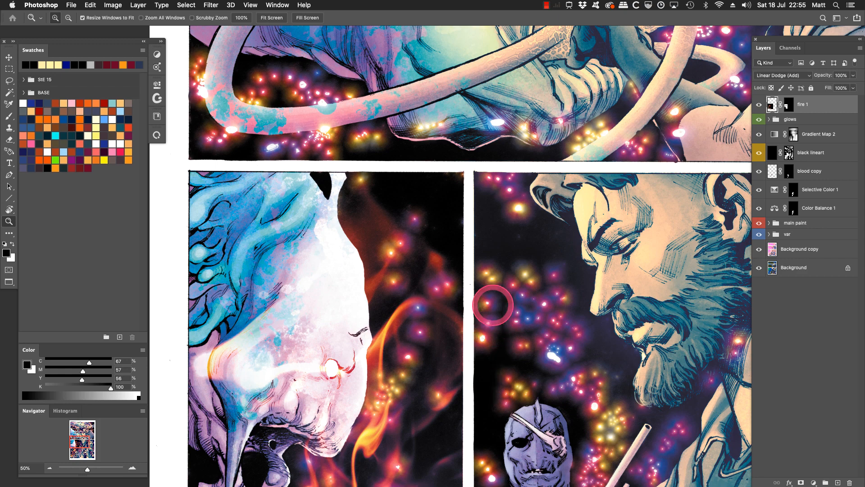
{"action": "left_click_drag", "start_coordinate": [492, 260], "coordinate": [433, 390]}
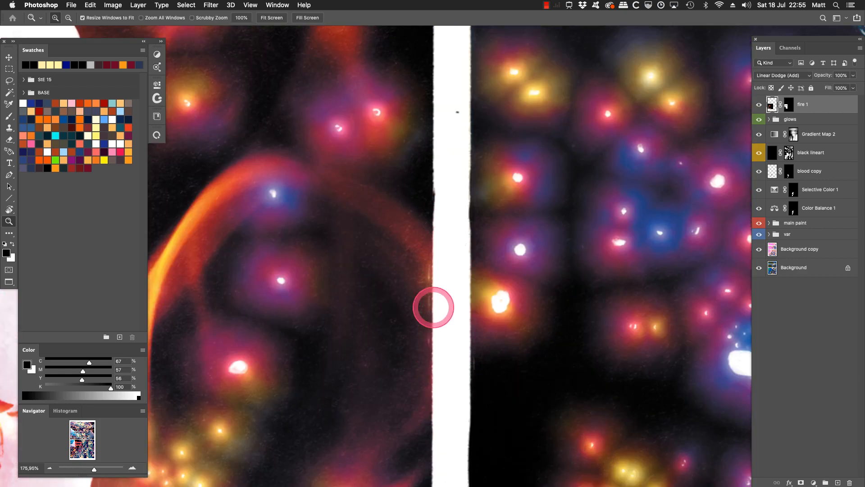
{"action": "left_click", "coordinate": [440, 357], "text": "alt"}
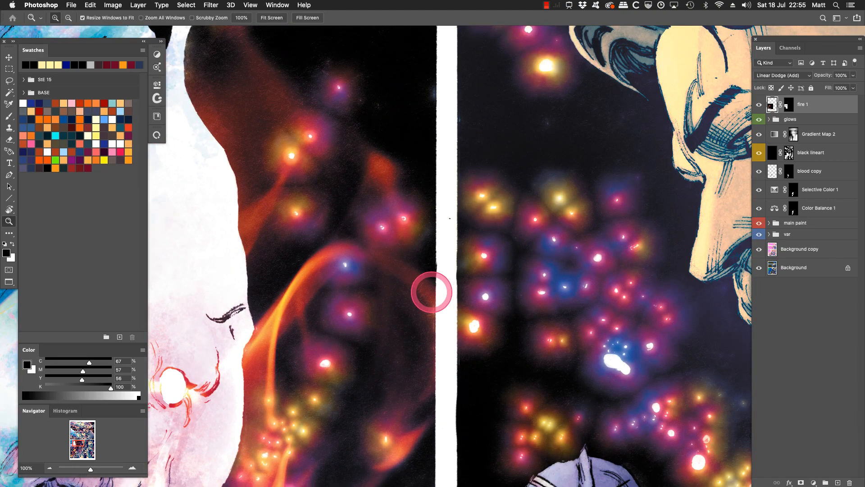
{"action": "left_click_drag", "start_coordinate": [459, 232], "coordinate": [464, 392]}
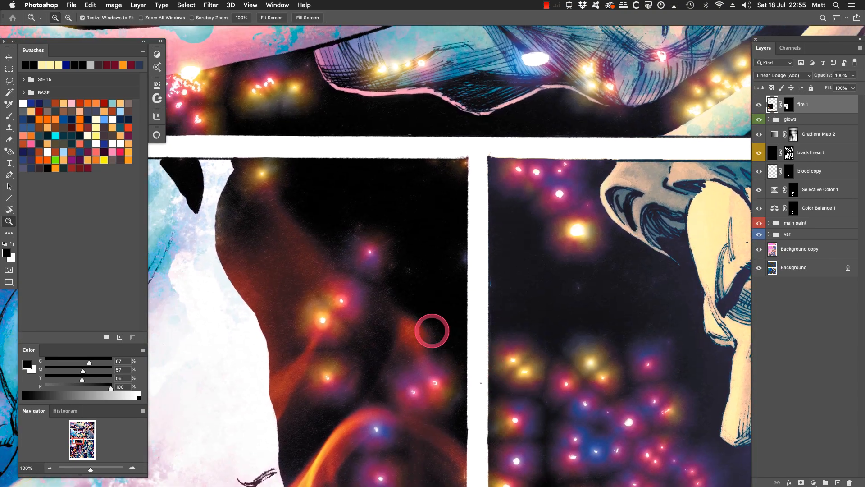
{"action": "left_click_drag", "start_coordinate": [432, 331], "coordinate": [554, 336]}
{"action": "left_click_drag", "start_coordinate": [570, 397], "coordinate": [472, 316]}
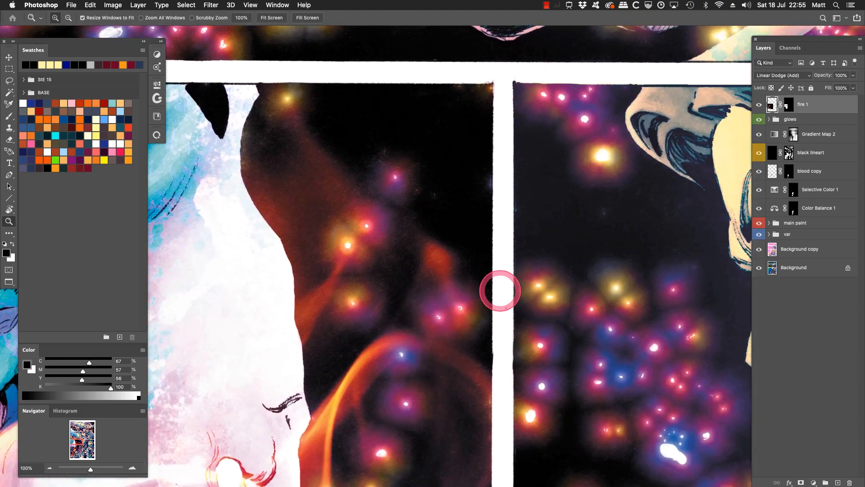
{"action": "left_click_drag", "start_coordinate": [598, 176], "coordinate": [522, 245]}
{"action": "left_click_drag", "start_coordinate": [570, 132], "coordinate": [396, 253]}
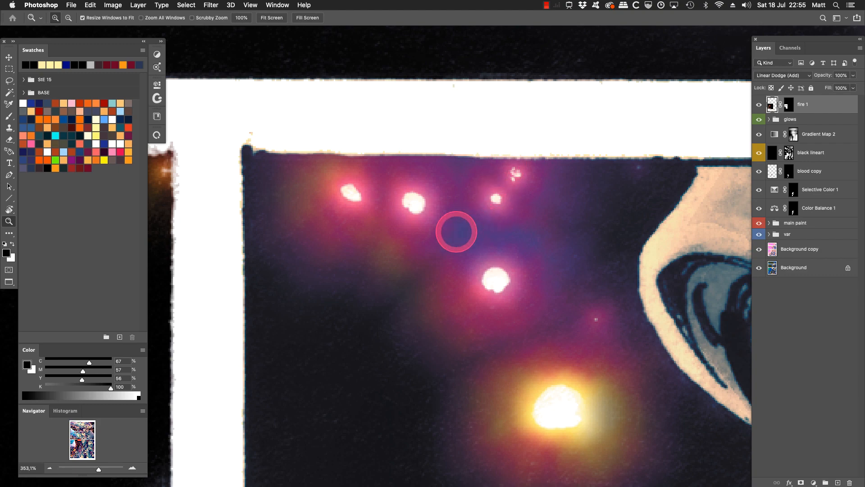
{"action": "left_click", "coordinate": [452, 238], "text": "alt"}
{"action": "left_click", "coordinate": [396, 306], "text": "alt"}
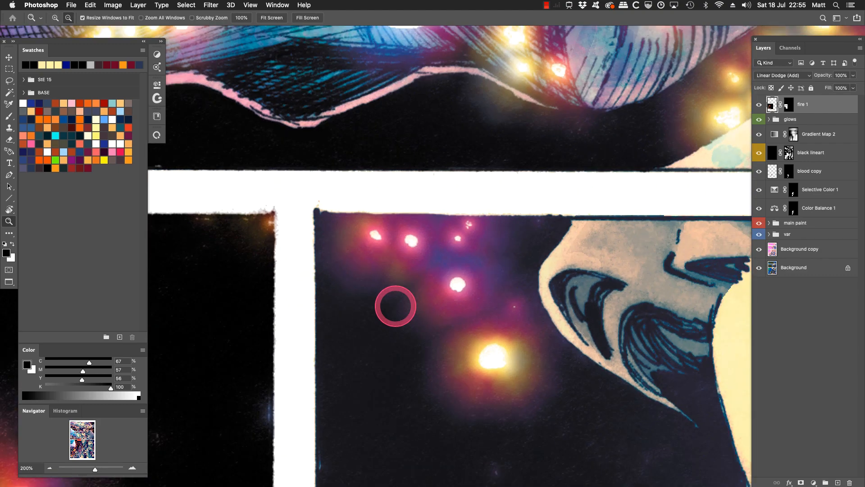
{"action": "left_click", "coordinate": [396, 306], "text": "alt"}
{"action": "left_click", "coordinate": [396, 306], "text": "alt"}
{"action": "left_click_drag", "start_coordinate": [409, 376], "coordinate": [424, 331]}
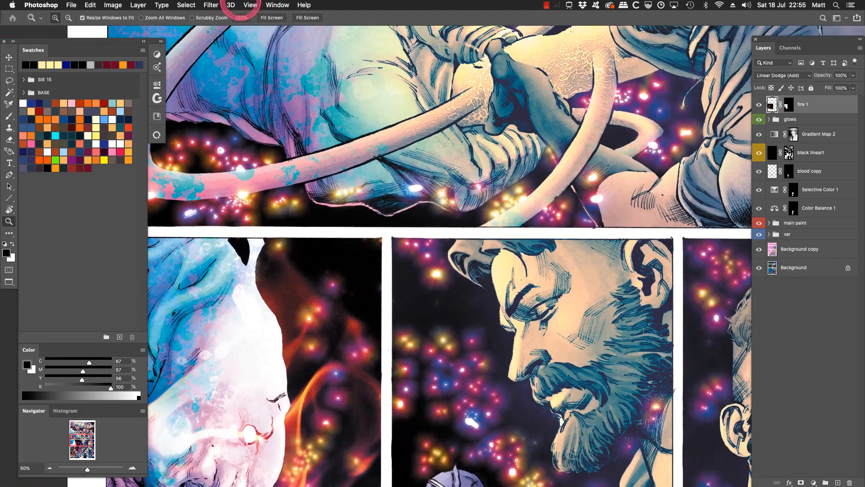
Check the Proof Colors setting and review the finished flame in the lower row of panels.
{"action": "left_click", "coordinate": [249, 6]}
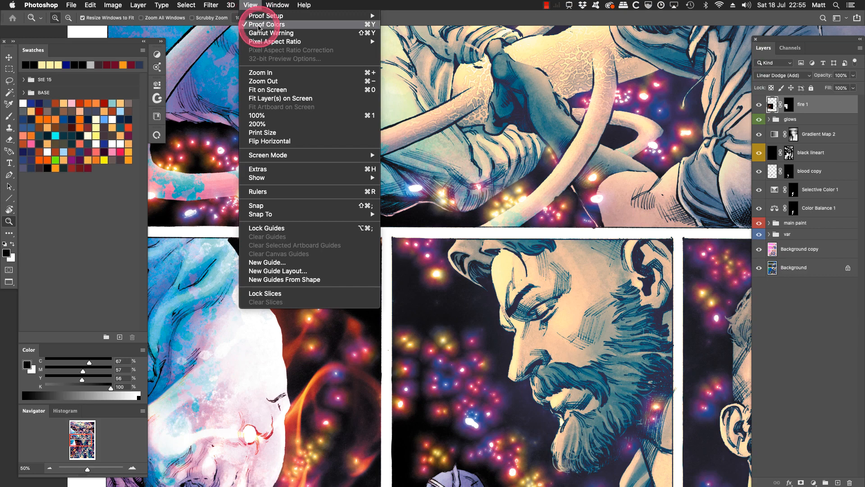
{"action": "left_click", "coordinate": [253, 6]}
{"action": "left_click_drag", "start_coordinate": [450, 371], "coordinate": [555, 251]}
{"action": "left_click_drag", "start_coordinate": [521, 330], "coordinate": [522, 248]}
{"action": "left_click_drag", "start_coordinate": [512, 354], "coordinate": [514, 322]}
{"action": "left_click_drag", "start_coordinate": [520, 372], "coordinate": [521, 343]}
{"action": "left_click", "coordinate": [518, 388], "text": "alt"}
{"action": "left_click_drag", "start_coordinate": [509, 388], "coordinate": [494, 378]}
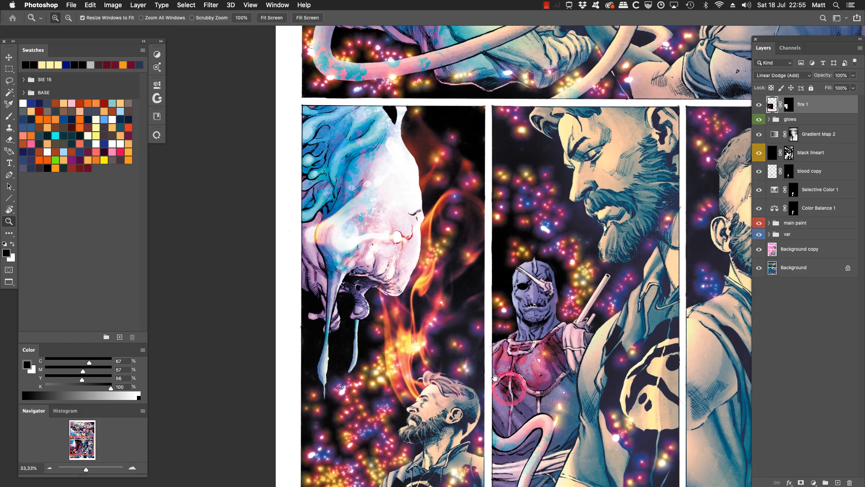
{"action": "scroll", "coordinate": [495, 378], "scroll_direction": "right", "scroll_amount": 4}
{"action": "scroll", "coordinate": [495, 378], "scroll_direction": "down", "scroll_amount": 3}
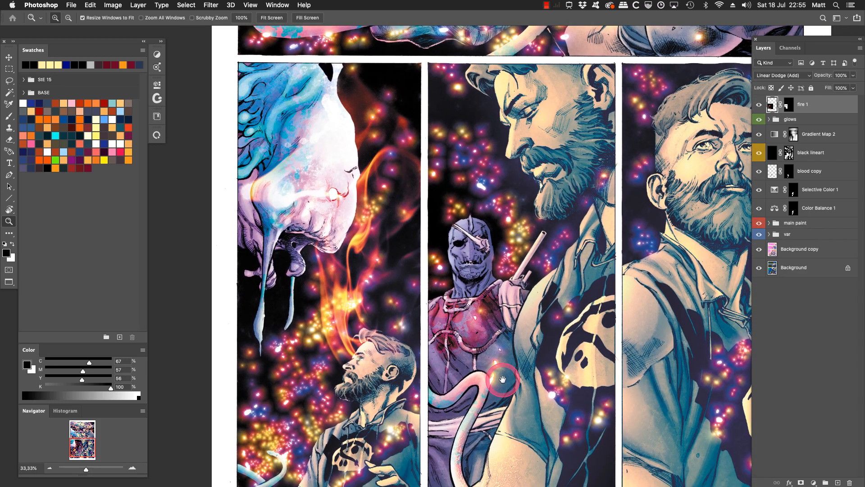
Duplicate the "fire 1" layer and delete the duplicate's layer mask channel.
{"action": "left_click", "coordinate": [491, 362], "text": "alt"}
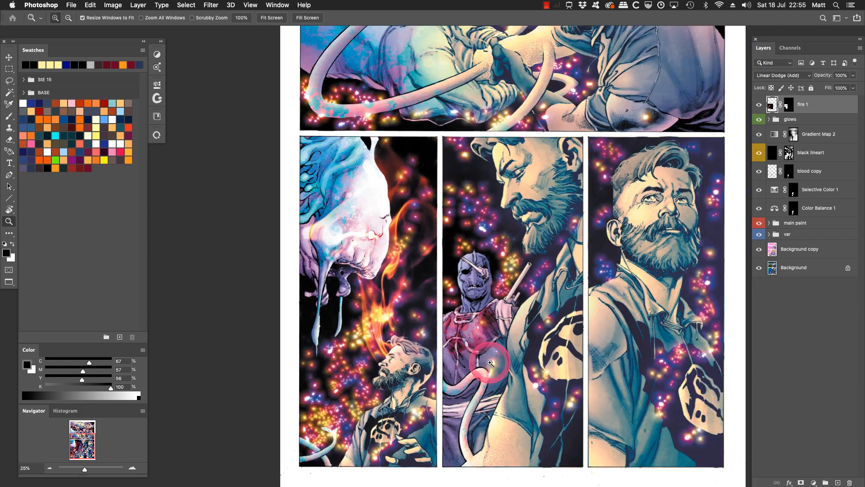
{"action": "scroll", "coordinate": [490, 363], "scroll_direction": "right", "scroll_amount": 2}
{"action": "scroll", "coordinate": [490, 363], "scroll_direction": "up", "scroll_amount": 2}
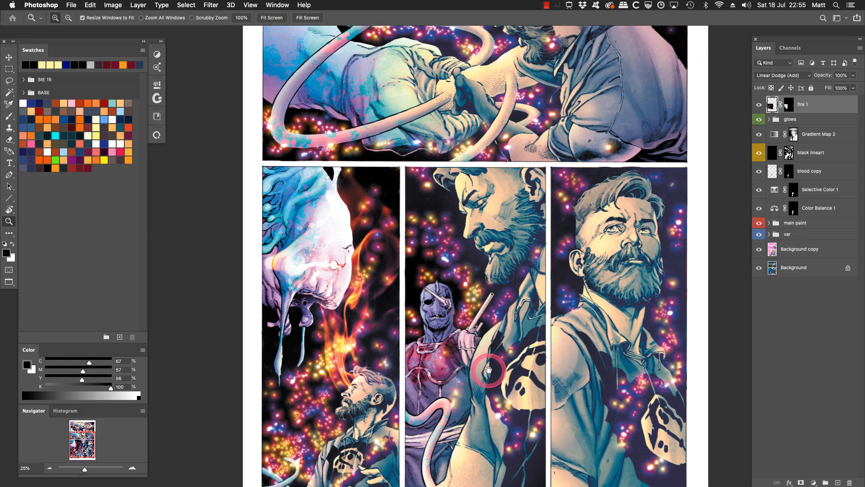
{"action": "left_click", "coordinate": [486, 372], "text": "alt"}
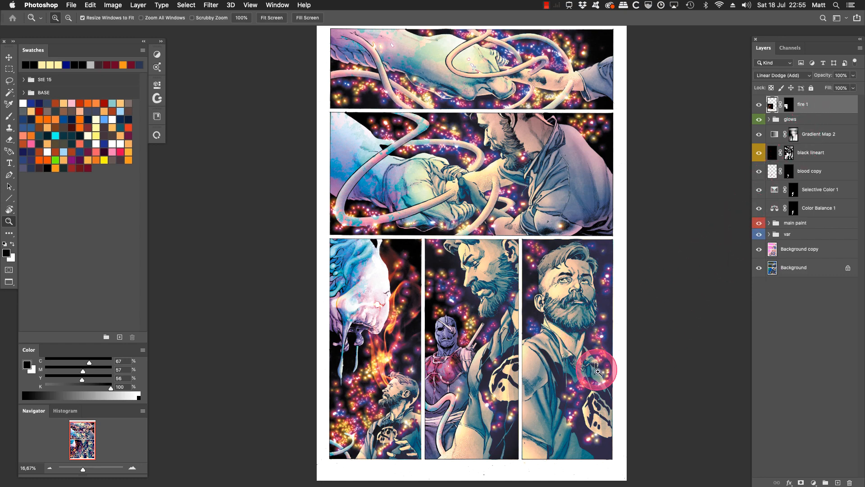
{"action": "left_click_drag", "start_coordinate": [583, 289], "coordinate": [579, 299]}
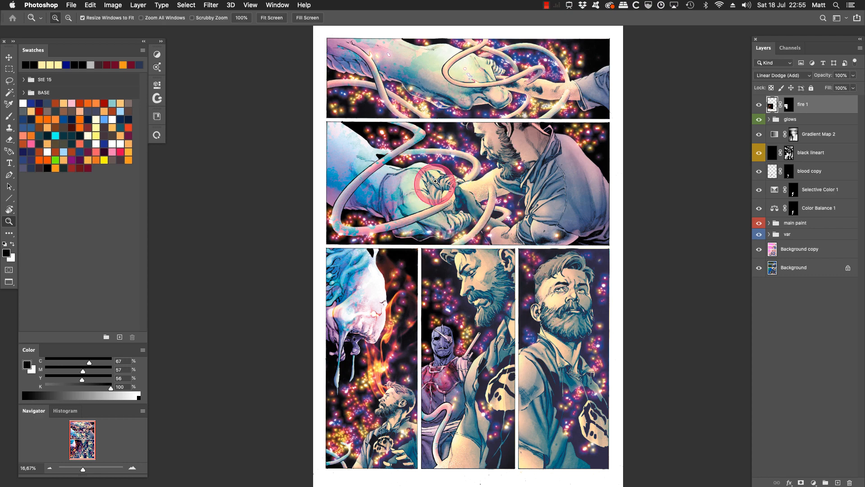
{"action": "scroll", "coordinate": [415, 339], "scroll_direction": "right", "scroll_amount": 2}
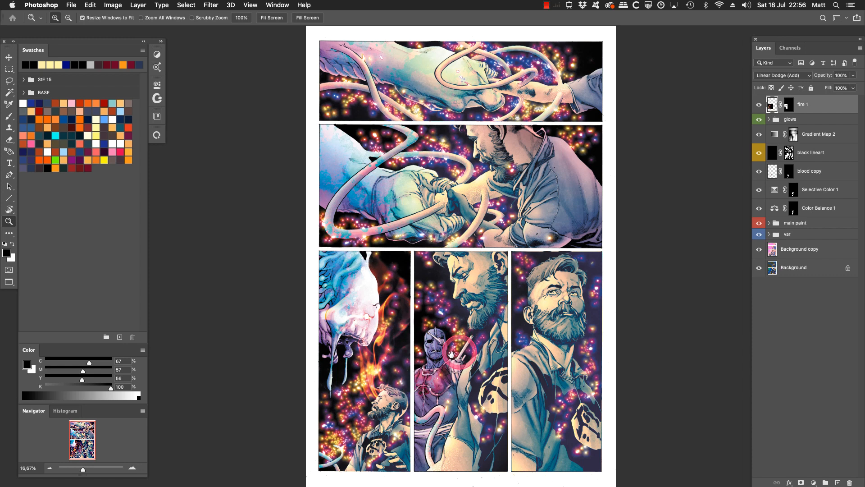
{"action": "left_click_drag", "start_coordinate": [828, 106], "coordinate": [837, 480]}
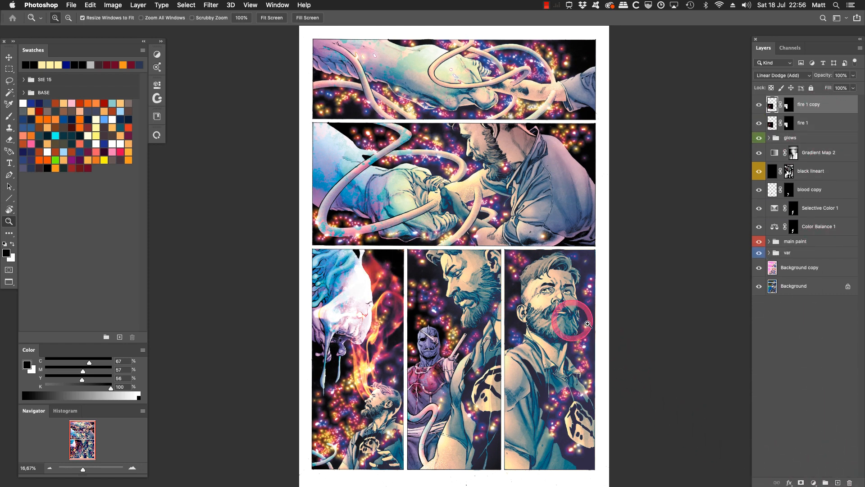
{"action": "left_click", "coordinate": [791, 48]}
{"action": "left_click_drag", "start_coordinate": [811, 133], "coordinate": [849, 482]}
{"action": "left_click", "coordinate": [769, 53]}
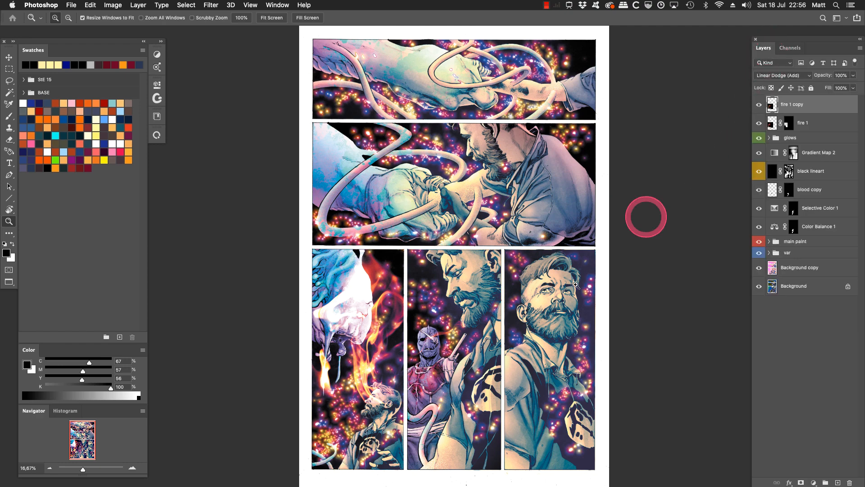
Transform the flame copy, rotating it to about -129° and positioning its flames across the lower middle panel.
{"action": "key", "text": "ctrl+t"}
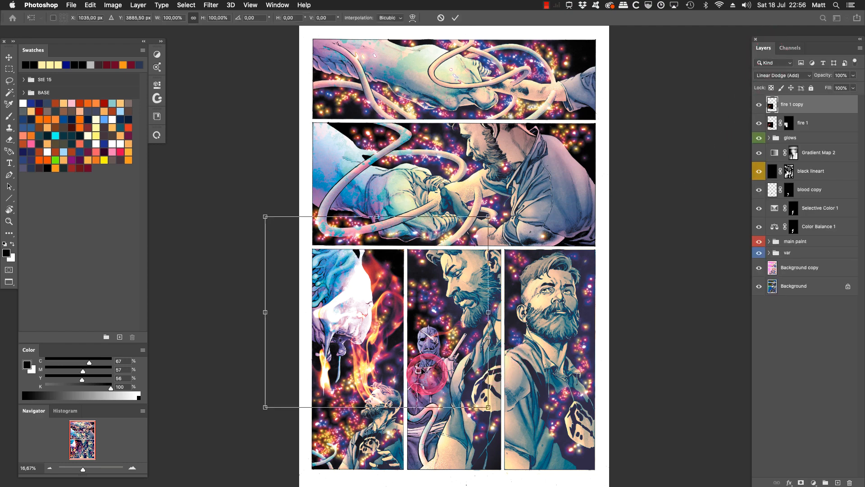
{"action": "left_click_drag", "start_coordinate": [431, 353], "coordinate": [500, 340]}
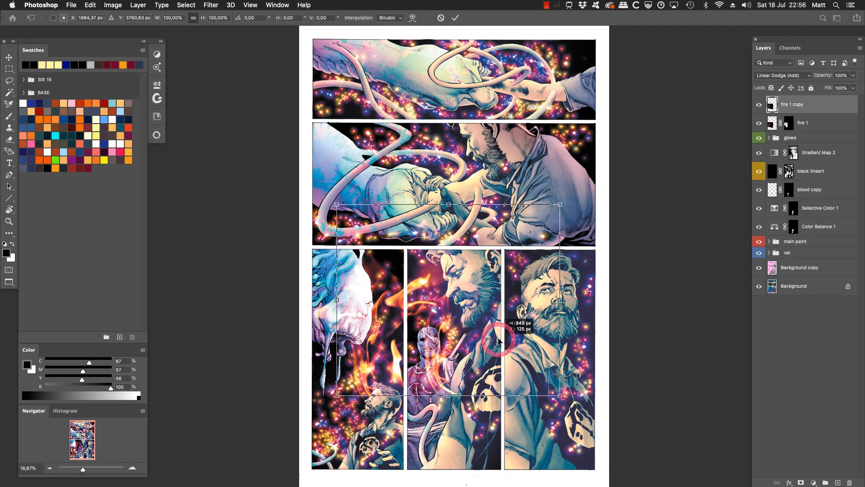
{"action": "left_click_drag", "start_coordinate": [543, 421], "coordinate": [527, 191]}
{"action": "left_click_drag", "start_coordinate": [525, 309], "coordinate": [515, 295]}
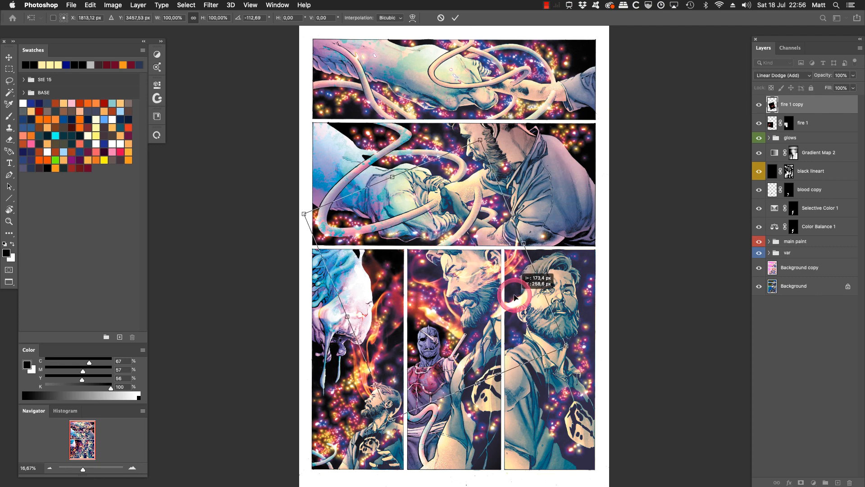
{"action": "left_click_drag", "start_coordinate": [579, 285], "coordinate": [594, 227]}
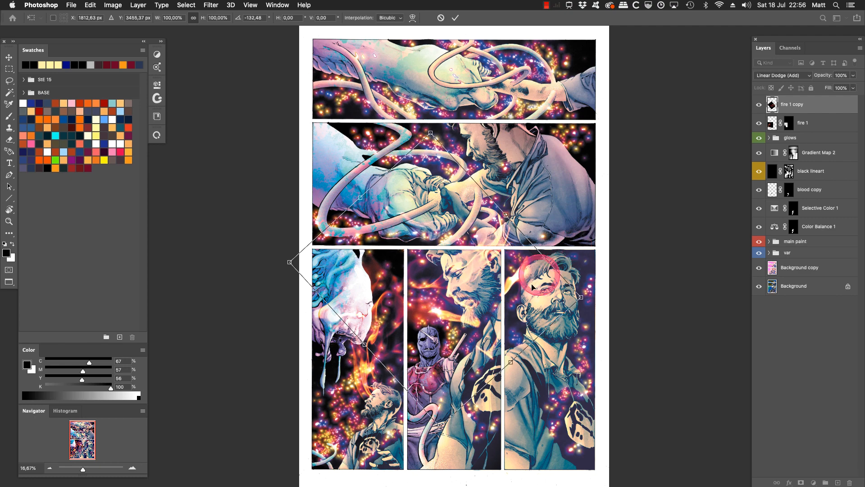
{"action": "left_click_drag", "start_coordinate": [530, 293], "coordinate": [532, 296]}
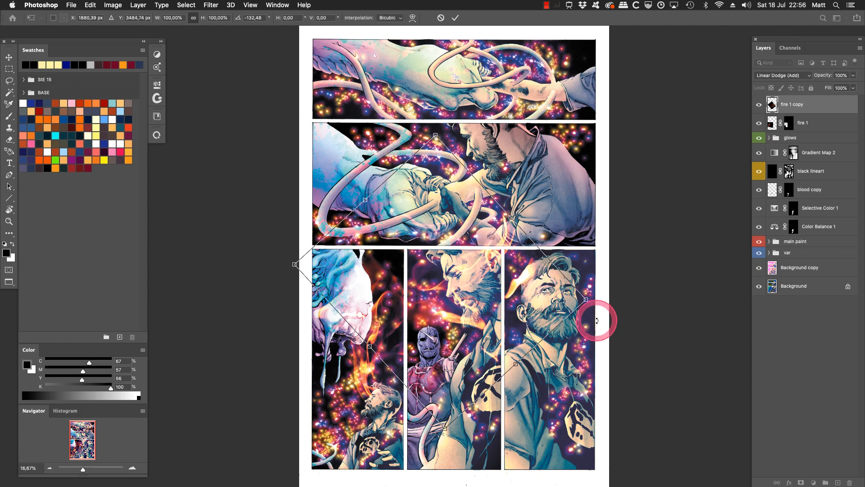
{"action": "left_click_drag", "start_coordinate": [597, 320], "coordinate": [595, 328]}
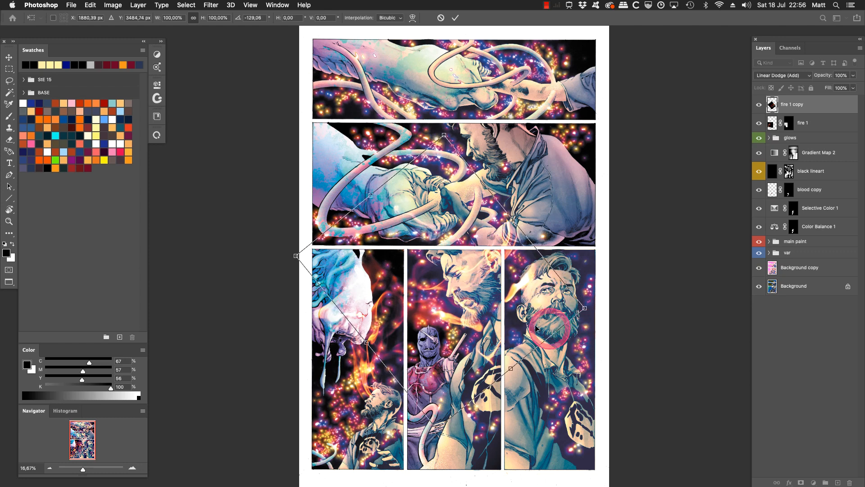
{"action": "left_click_drag", "start_coordinate": [536, 327], "coordinate": [532, 319]}
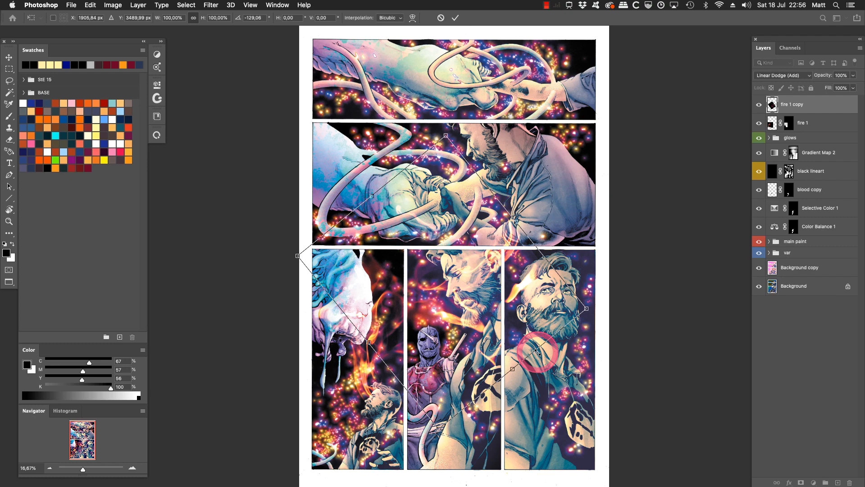
{"action": "key", "text": "Return"}
Outline the lower middle panel with a rectangular selection along the white gutters.
{"action": "key", "text": "z"}
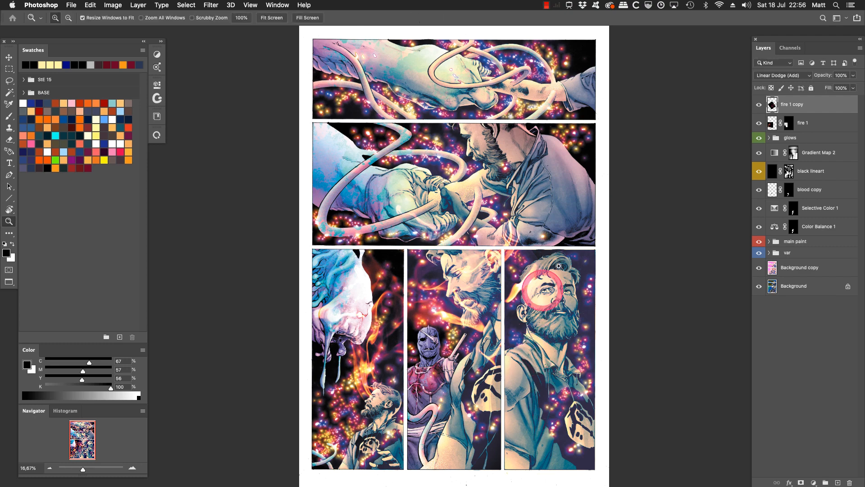
{"action": "left_click_drag", "start_coordinate": [592, 180], "coordinate": [349, 404]}
{"action": "left_click_drag", "start_coordinate": [336, 439], "coordinate": [336, 439]}
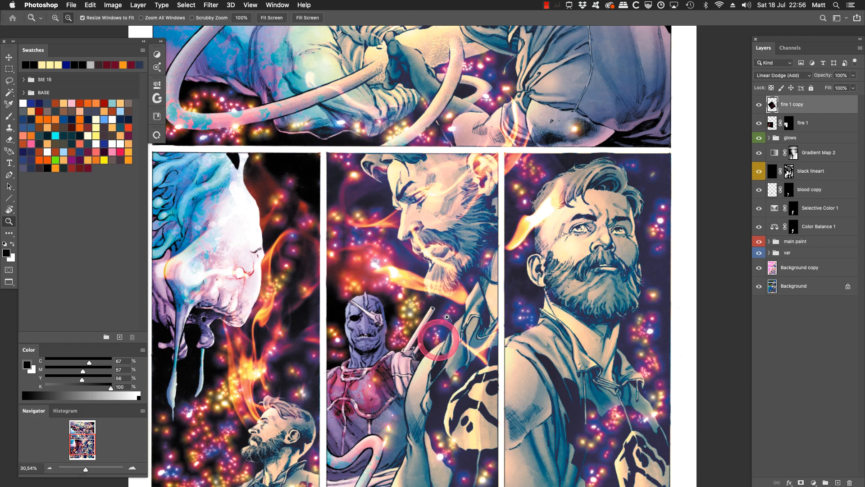
{"action": "left_click", "coordinate": [445, 357], "text": "alt"}
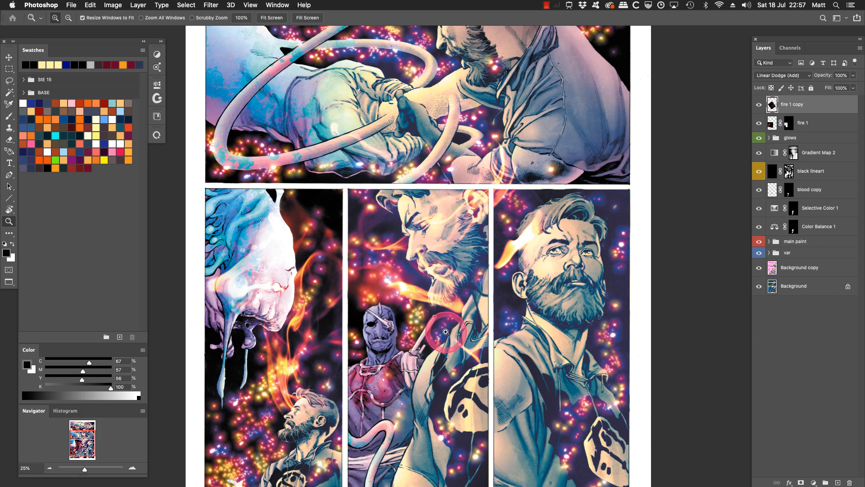
{"action": "key", "text": "m"}
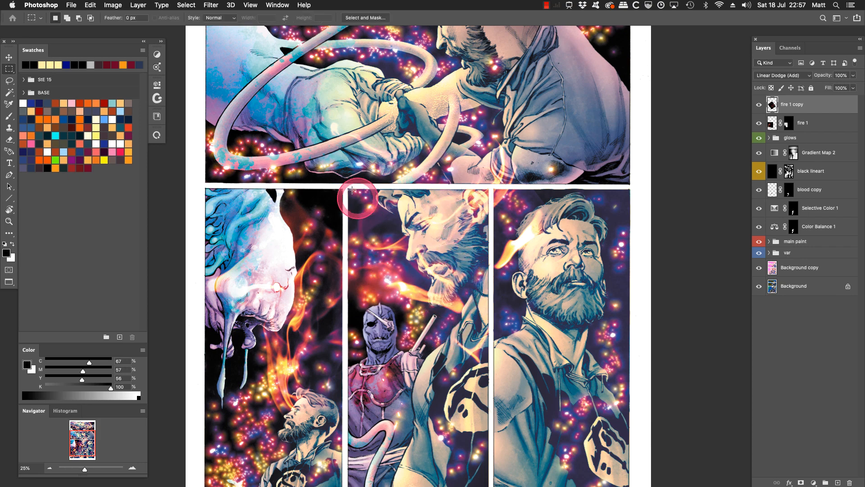
{"action": "left_click_drag", "start_coordinate": [348, 188], "coordinate": [490, 459]}
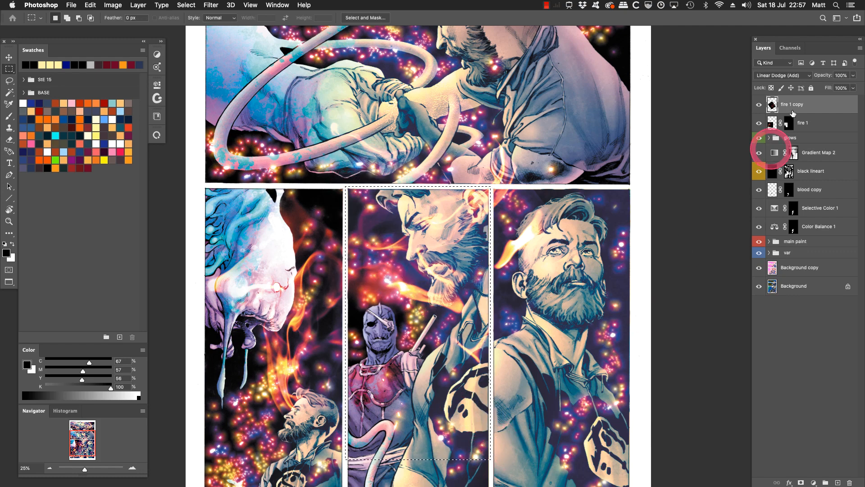
Try masking the flame copy to the selection, inspect both flame masks, and undo back to the unmasked layer with its selection.
{"action": "left_click", "coordinate": [800, 482]}
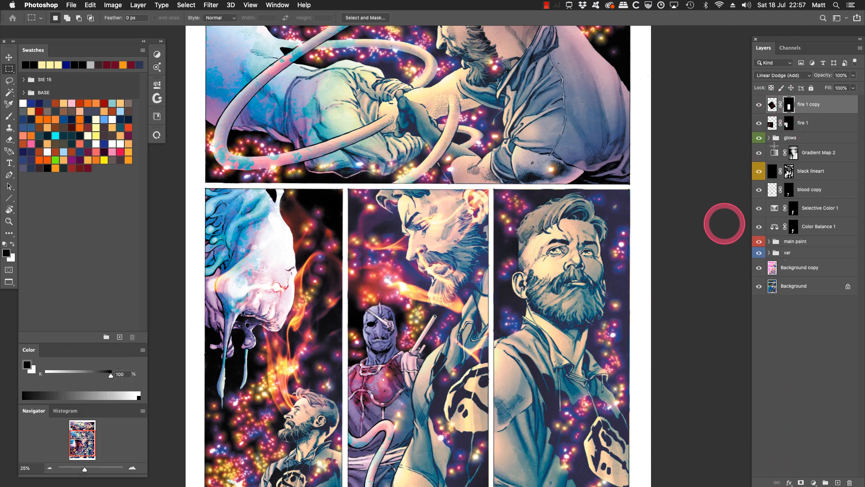
{"action": "left_click", "coordinate": [790, 106], "text": "alt"}
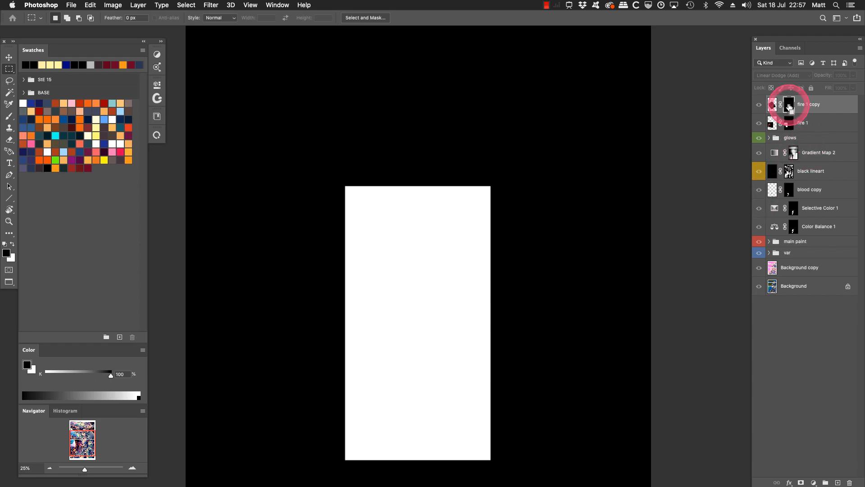
{"action": "left_click", "coordinate": [829, 125]}
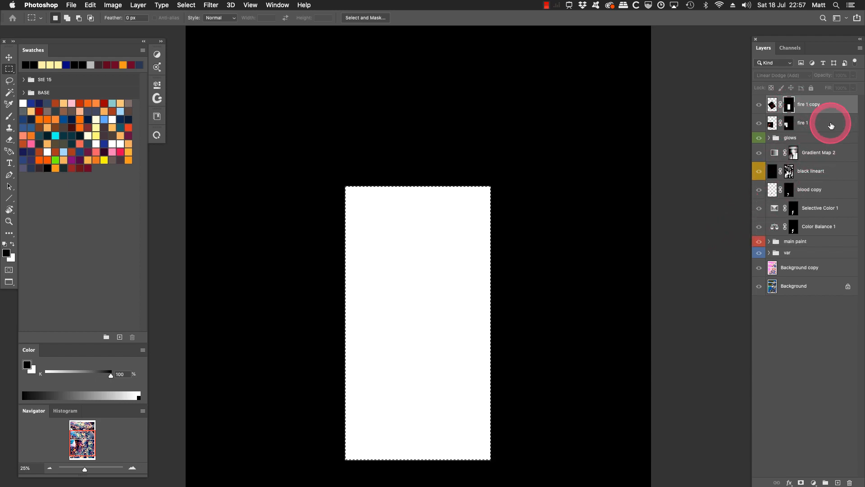
{"action": "left_click", "coordinate": [831, 108]}
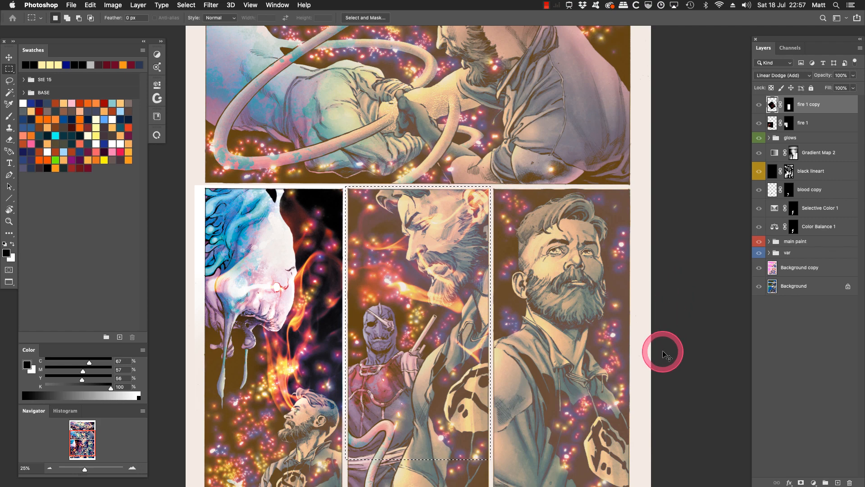
{"action": "key", "text": "super+z"}
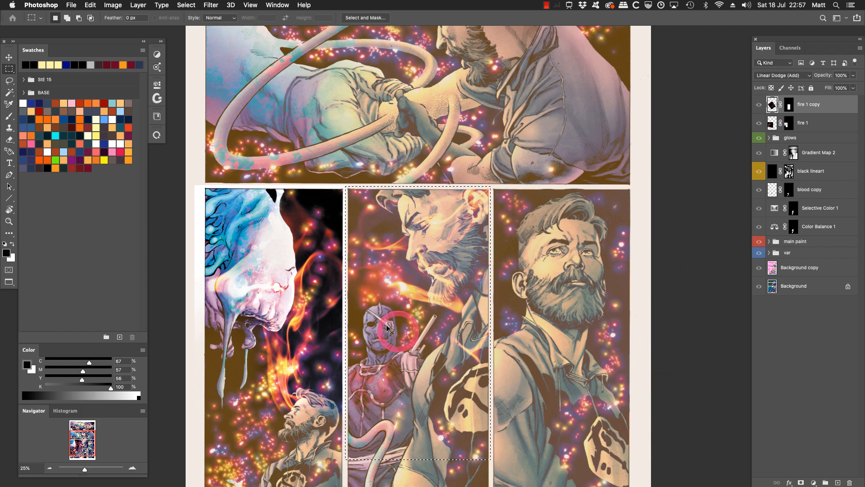
{"action": "key", "text": "super+z"}
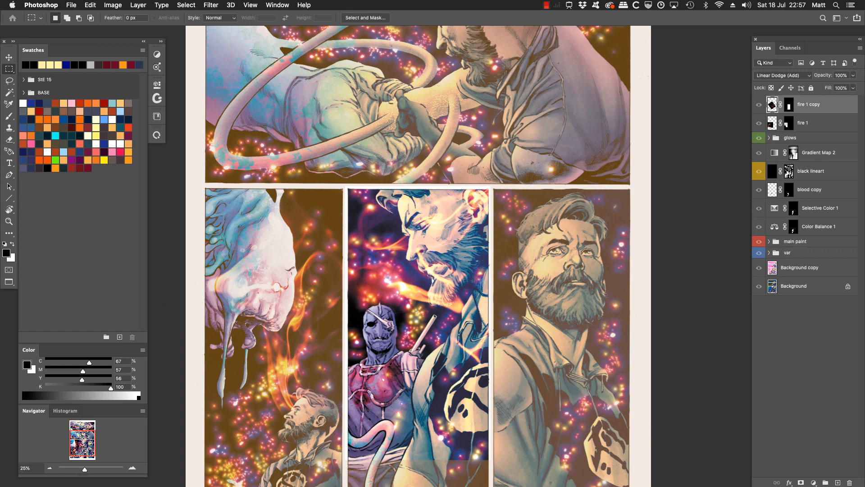
{"action": "key", "text": "super+z"}
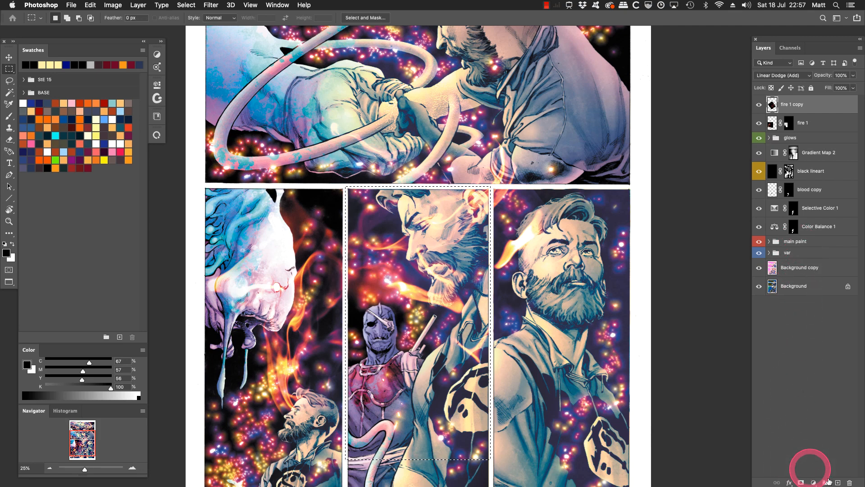
Mask the "fire 1 copy" layer to the selected lower middle panel.
{"action": "left_click", "coordinate": [801, 482]}
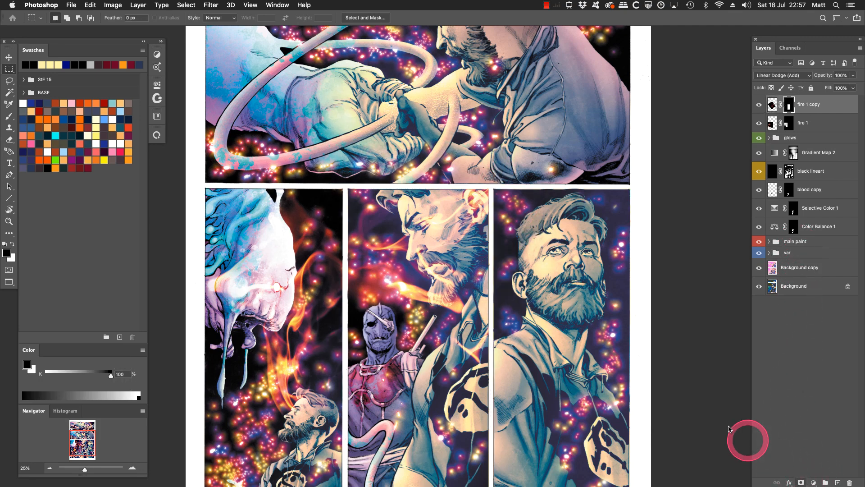
{"action": "left_click", "coordinate": [789, 106], "text": "super"}
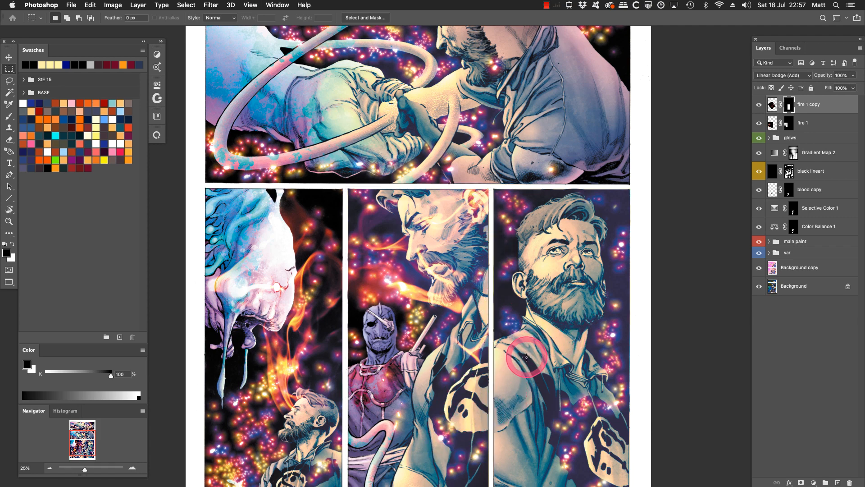
Fade out the lower flames above the skull-faced figure with upward black linear gradients on the "fire 1 copy" mask, raising gradient opacity to 100%.
{"action": "key", "text": "g"}
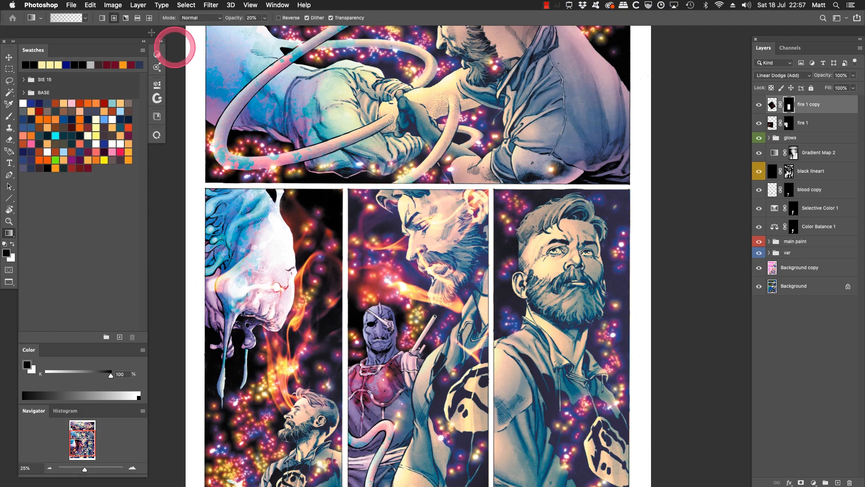
{"action": "left_click", "coordinate": [99, 18]}
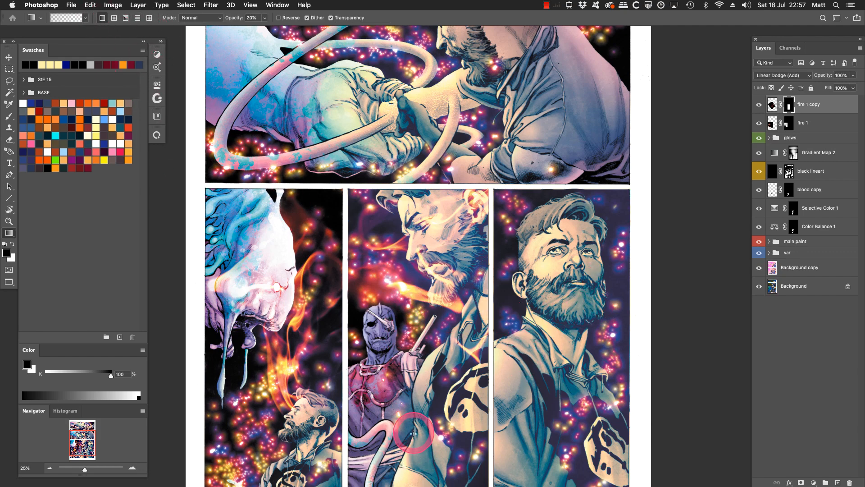
{"action": "left_click_drag", "start_coordinate": [415, 386], "coordinate": [407, 254]}
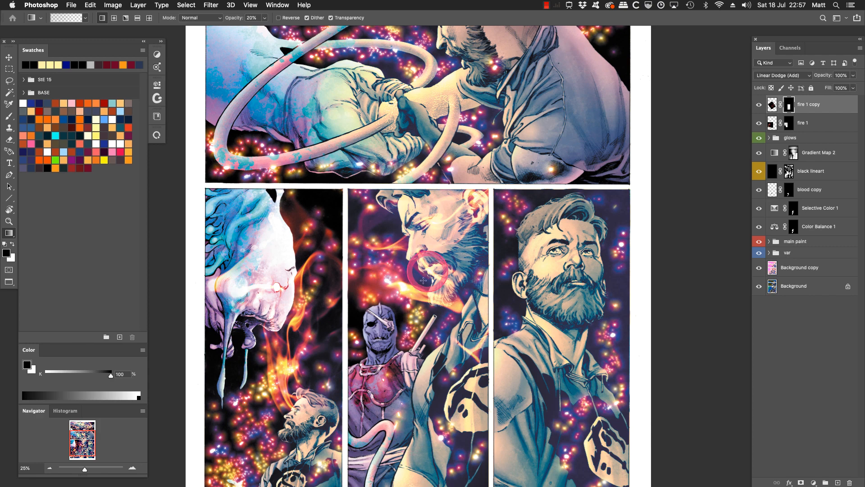
{"action": "left_click_drag", "start_coordinate": [414, 311], "coordinate": [408, 246]}
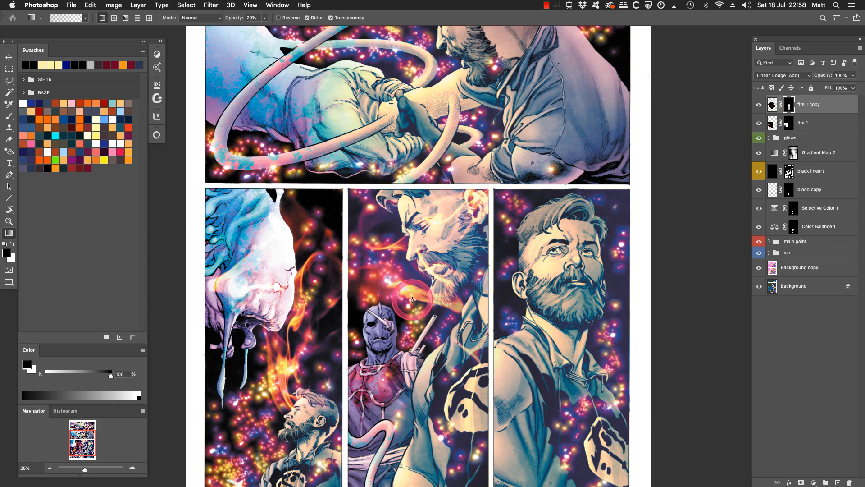
{"action": "left_click_drag", "start_coordinate": [416, 313], "coordinate": [410, 256]}
{"action": "left_click_drag", "start_coordinate": [394, 314], "coordinate": [395, 307]}
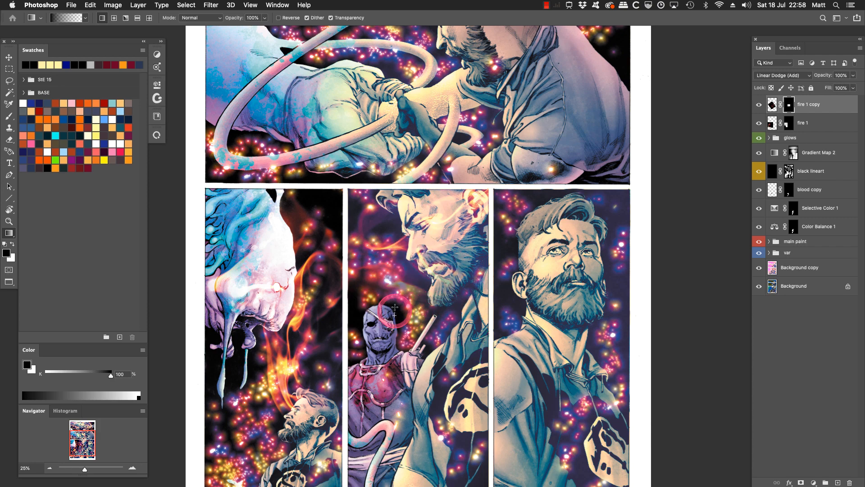
{"action": "left_click_drag", "start_coordinate": [394, 273], "coordinate": [394, 273]}
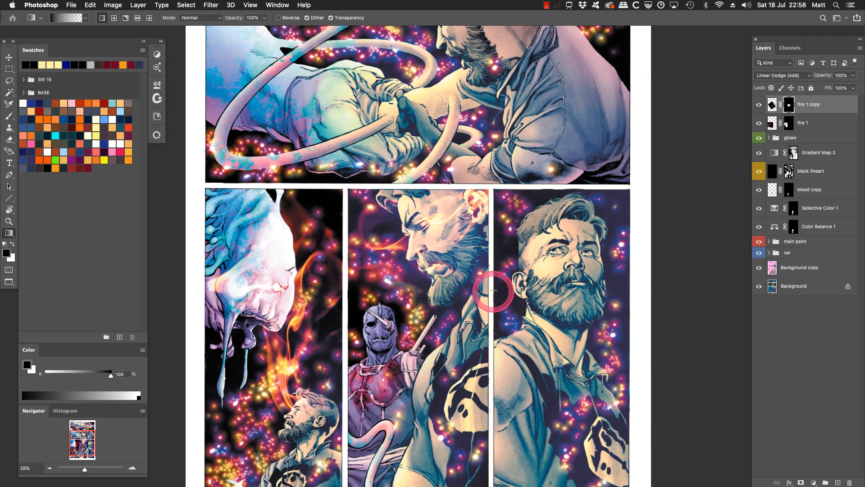
Clear leftover flames around the skull-faced figure and the bearded man's chin with black radial gradients at 100% opacity on the mask.
{"action": "left_click", "coordinate": [114, 17]}
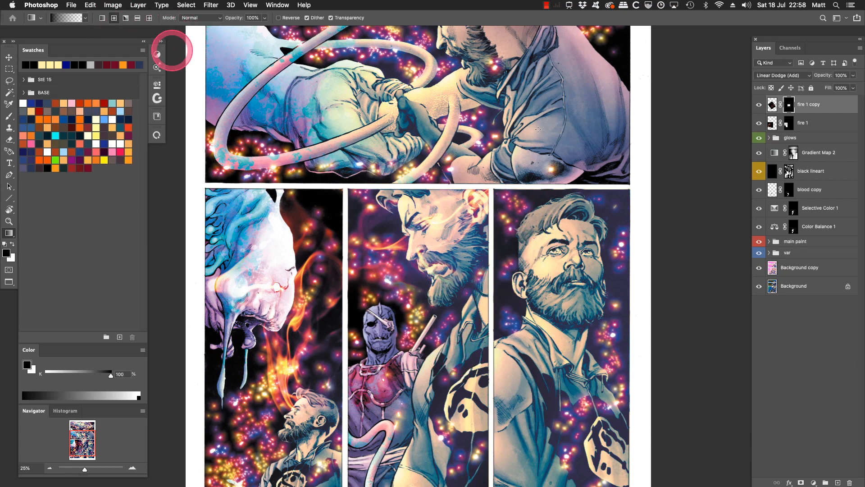
{"action": "key", "text": "z"}
{"action": "left_click_drag", "start_coordinate": [563, 125], "coordinate": [313, 382]}
{"action": "left_click_drag", "start_coordinate": [473, 332], "coordinate": [506, 350]}
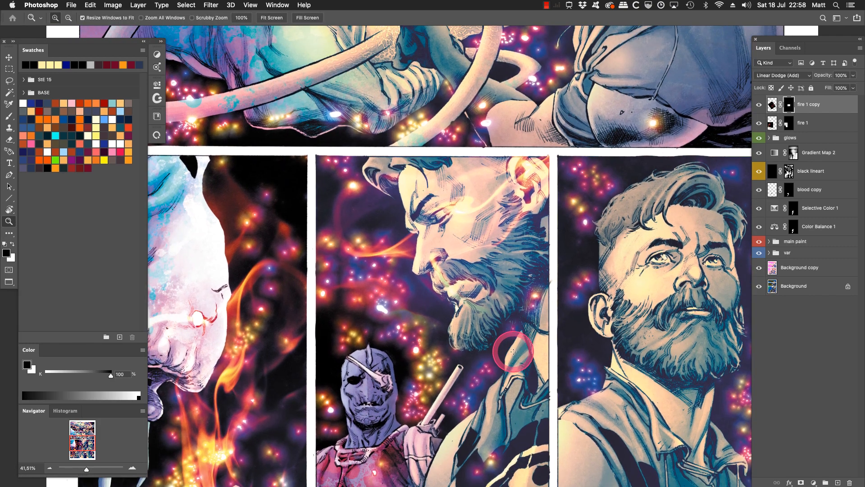
{"action": "key", "text": "g"}
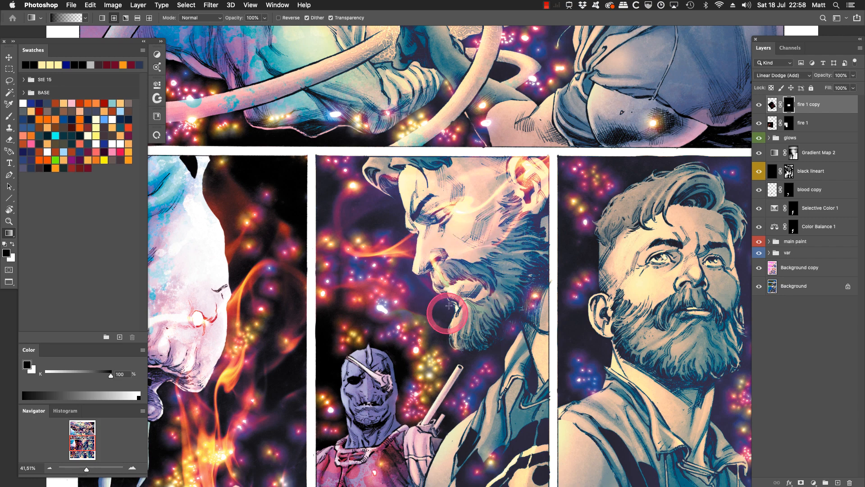
{"action": "left_click_drag", "start_coordinate": [439, 235], "coordinate": [438, 235]}
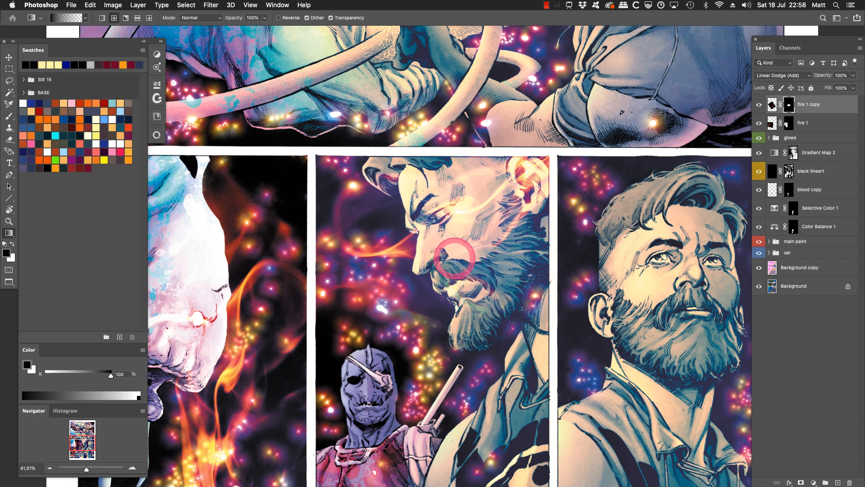
{"action": "left_click_drag", "start_coordinate": [414, 300], "coordinate": [425, 288]}
{"action": "left_click_drag", "start_coordinate": [377, 324], "coordinate": [406, 283]}
{"action": "left_click_drag", "start_coordinate": [413, 320], "coordinate": [460, 280]}
{"action": "left_click_drag", "start_coordinate": [330, 329], "coordinate": [367, 270]}
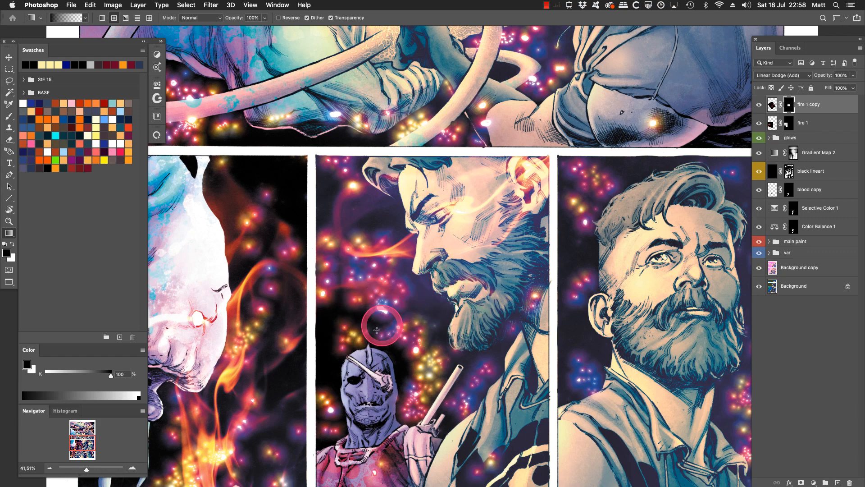
{"action": "left_click_drag", "start_coordinate": [326, 363], "coordinate": [371, 309]}
{"action": "left_click_drag", "start_coordinate": [453, 366], "coordinate": [468, 293]}
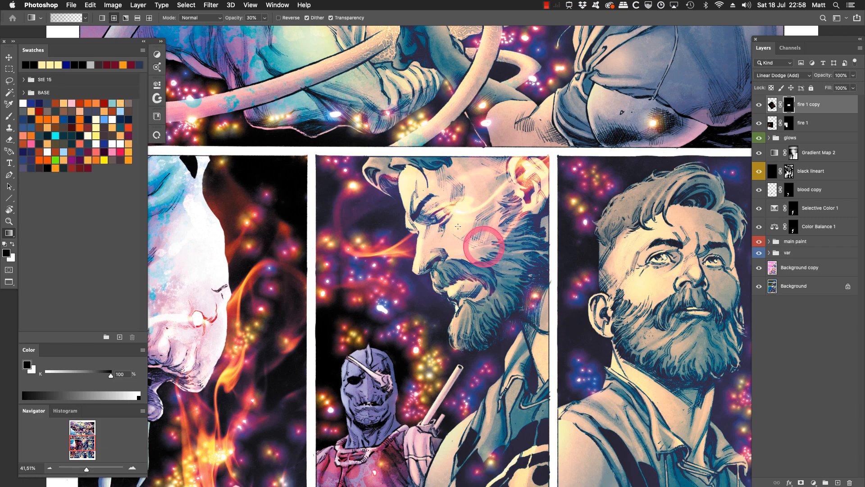
Soften the flames over the bearded man's ear, cheek and hair with black radial gradients at 30% opacity on the mask.
{"action": "left_click_drag", "start_coordinate": [395, 176], "coordinate": [383, 194]}
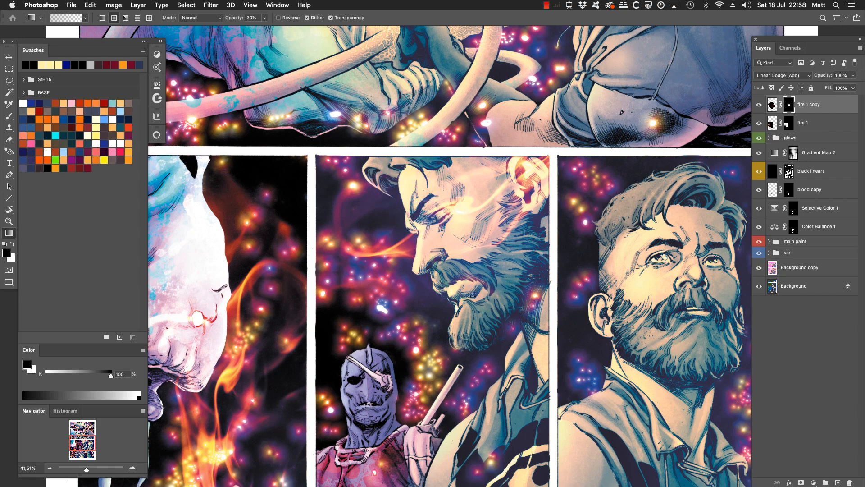
{"action": "left_click_drag", "start_coordinate": [483, 215], "coordinate": [483, 214]}
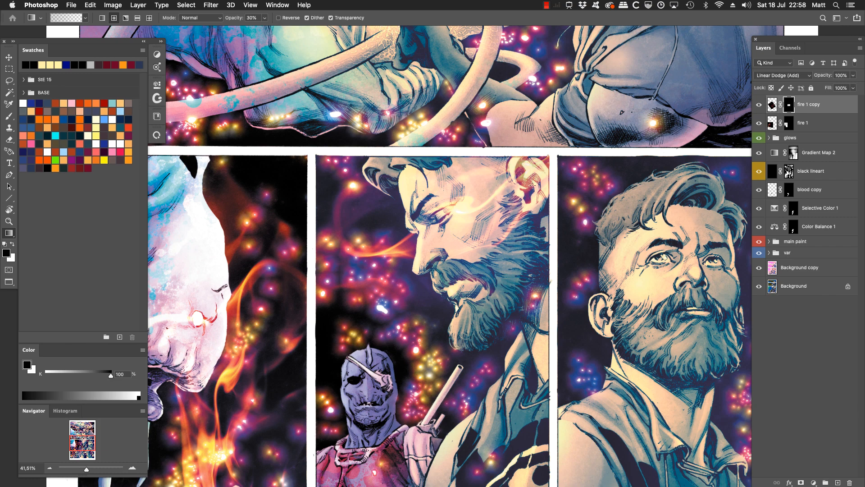
{"action": "left_click_drag", "start_coordinate": [523, 181], "coordinate": [476, 222]}
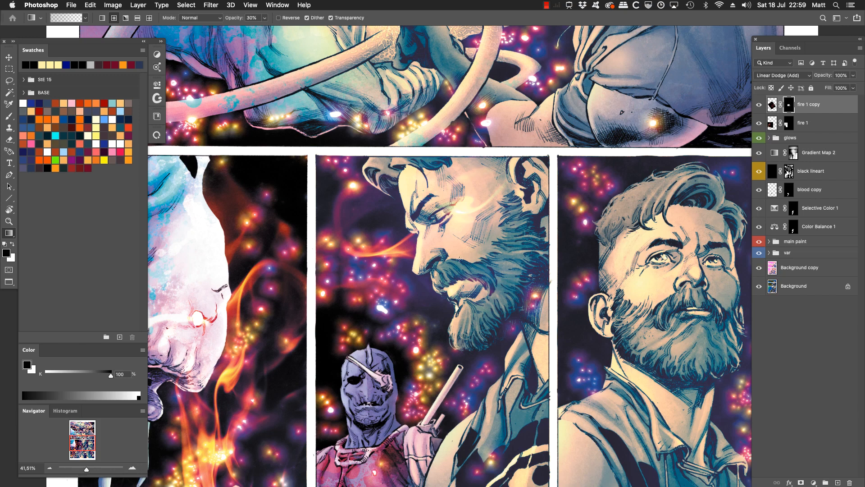
{"action": "left_click_drag", "start_coordinate": [490, 346], "coordinate": [513, 345]}
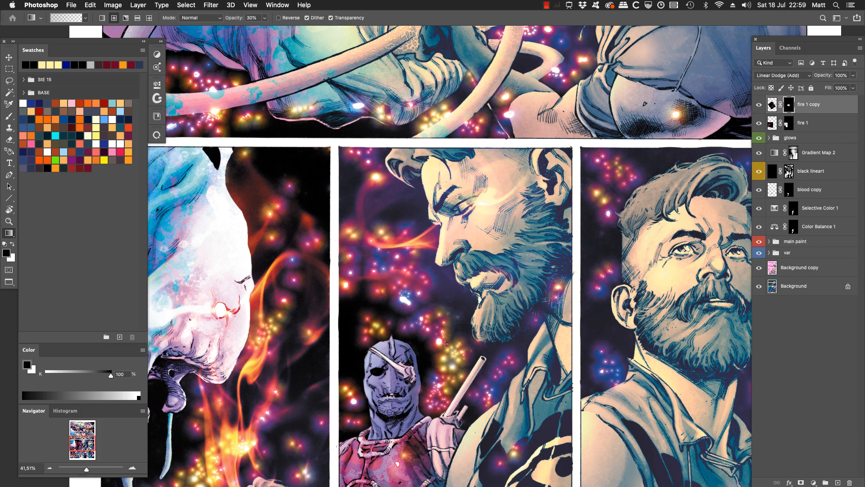
Try restoring flames above the skull-faced figure with a white radial gradient at 100% opacity, and undo it.
{"action": "key", "text": "x"}
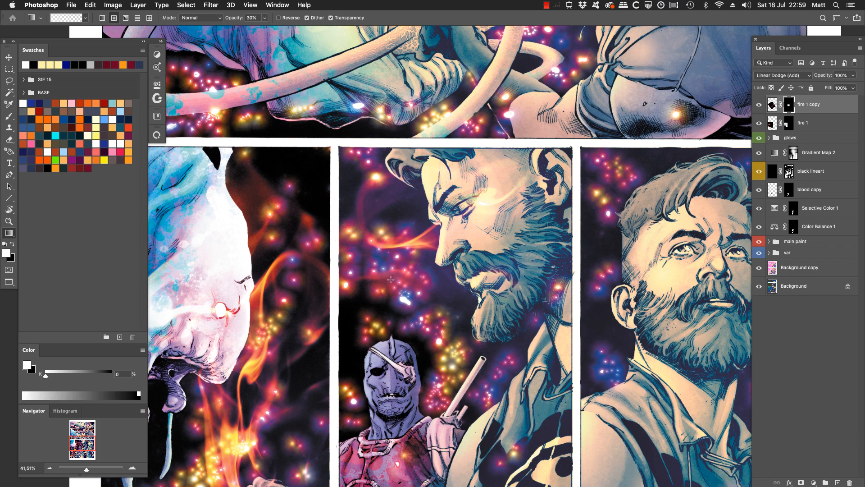
{"action": "key", "text": "0"}
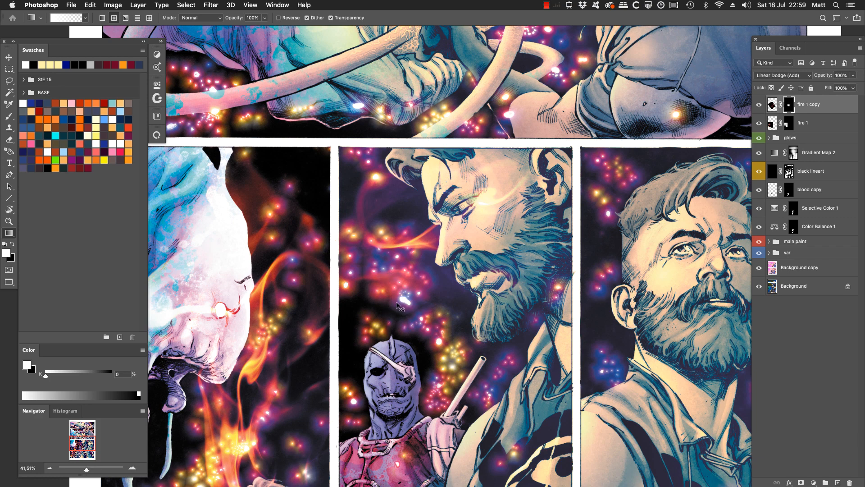
{"action": "left_click_drag", "start_coordinate": [396, 301], "coordinate": [370, 361]}
{"action": "key", "text": "super+z"}
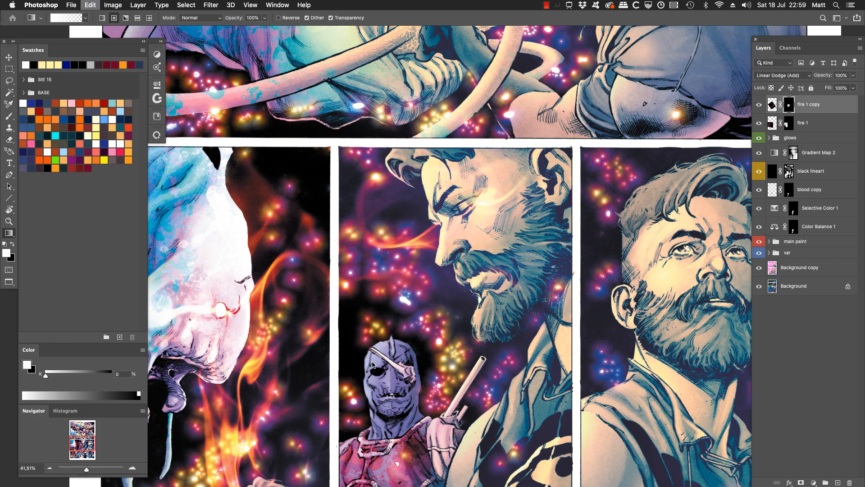
Toggle the "fire 1 copy" layer's visibility to compare the lower middle panel with and without its flames.
{"action": "left_click_drag", "start_coordinate": [567, 321], "coordinate": [557, 311]}
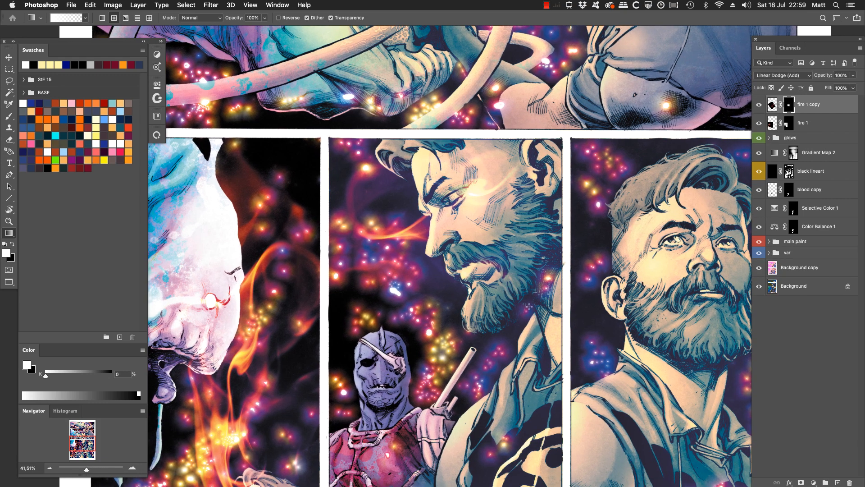
{"action": "key", "text": "z"}
{"action": "left_click", "coordinate": [272, 18]}
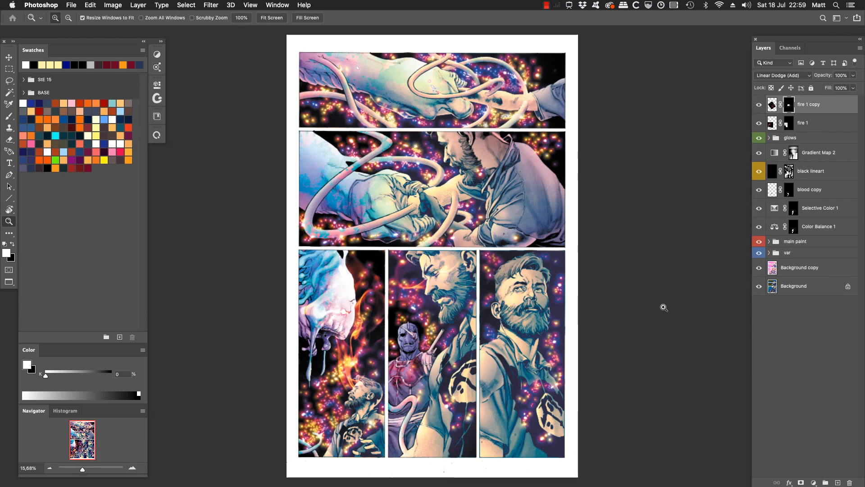
{"action": "left_click_drag", "start_coordinate": [605, 191], "coordinate": [237, 472]}
{"action": "left_click_drag", "start_coordinate": [553, 350], "coordinate": [560, 359]}
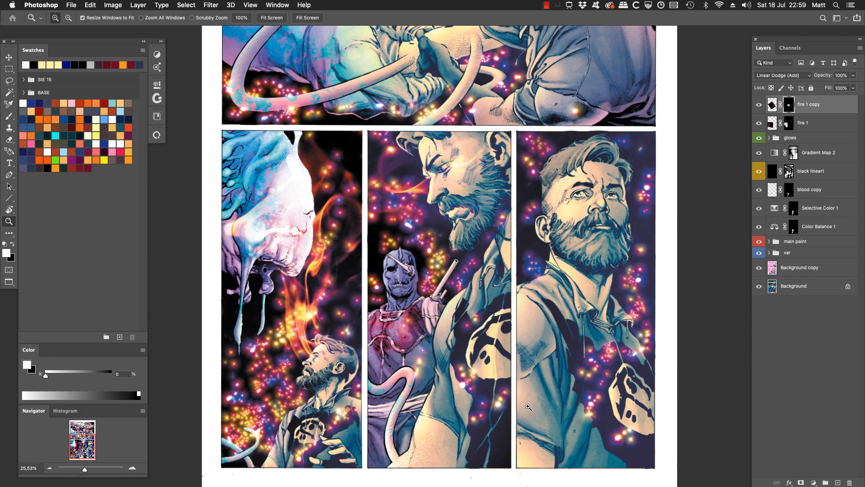
{"action": "left_click", "coordinate": [758, 105]}
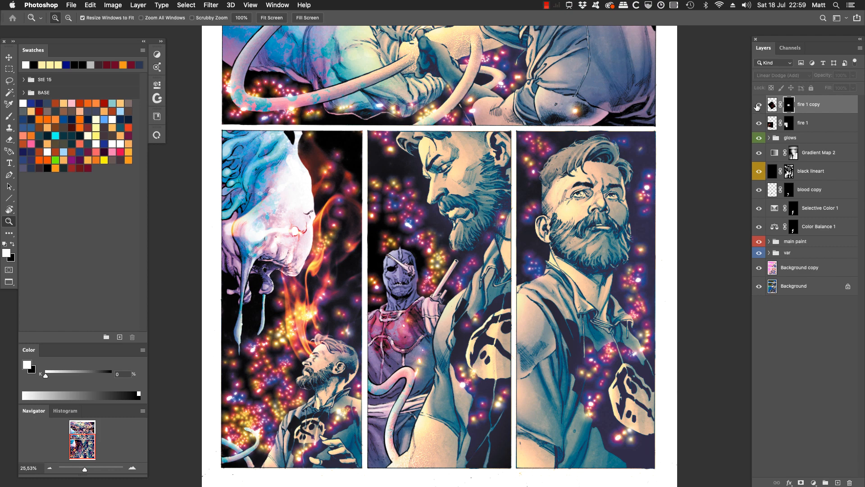
{"action": "left_click", "coordinate": [759, 105]}
{"action": "left_click", "coordinate": [759, 105]}
{"action": "left_click", "coordinate": [759, 106]}
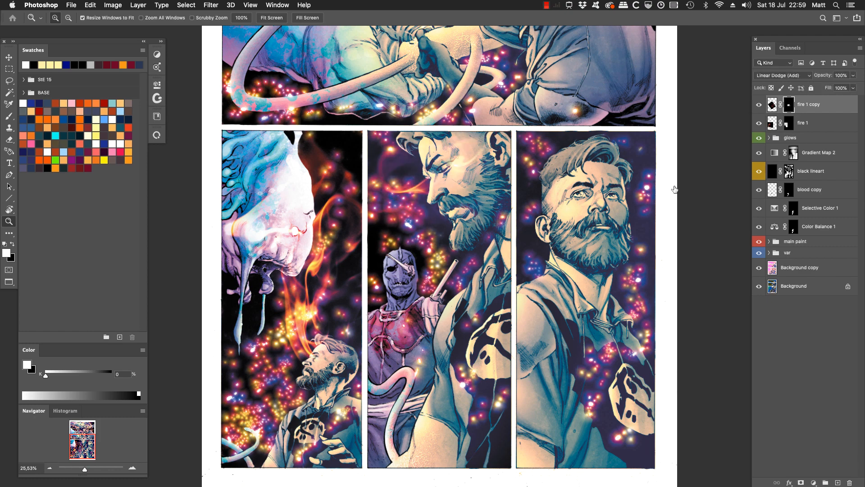
Fade the flames over the bearded man's face with a black radial gradient at 40% opacity on the flame copy's mask.
{"action": "key", "text": "g"}
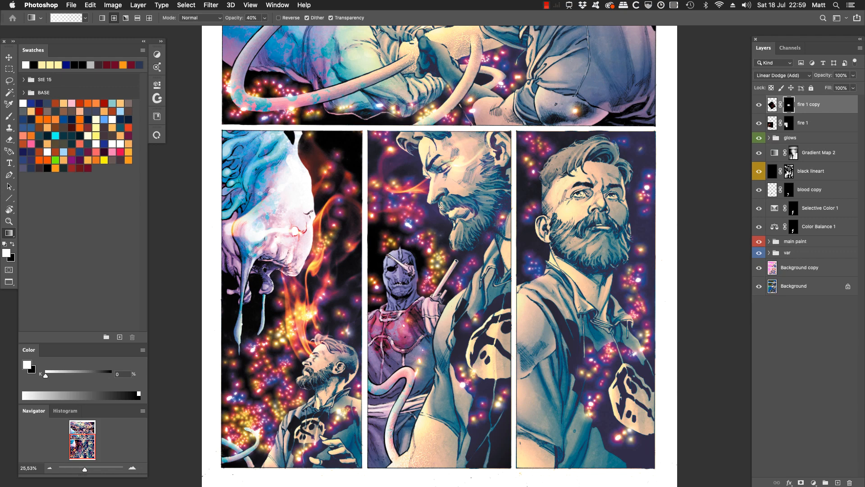
{"action": "key", "text": "x"}
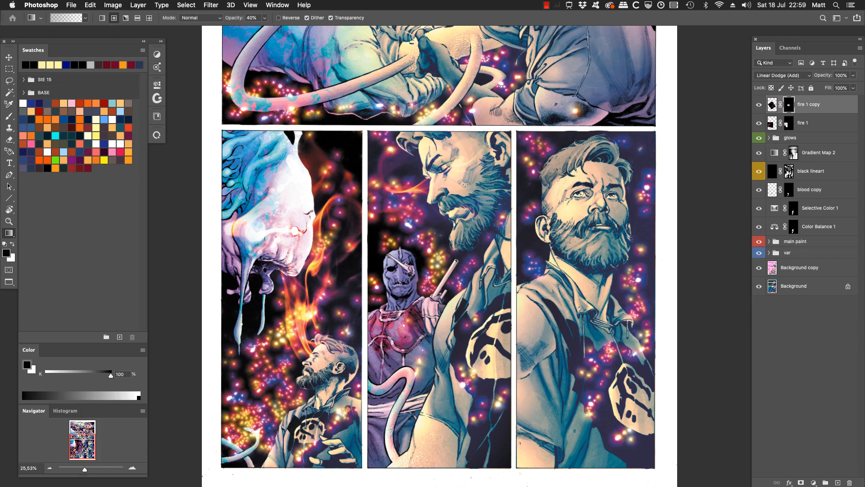
{"action": "key", "text": "super+z"}
{"action": "left_click_drag", "start_coordinate": [455, 182], "coordinate": [457, 177]}
Switch the "fire 1 copy" layer off and on repeatedly to judge the softened flames beside the bearded man's face.
{"action": "left_click", "coordinate": [758, 106]}
{"action": "left_click", "coordinate": [758, 106]}
{"action": "left_click", "coordinate": [758, 105]}
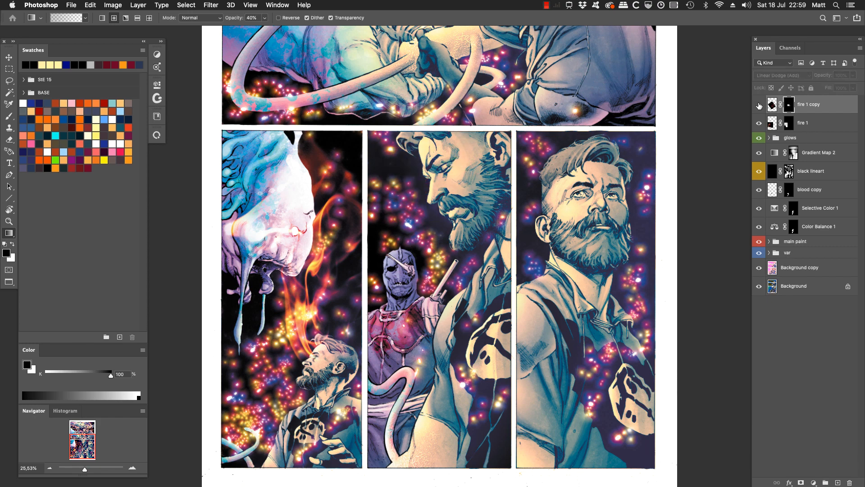
{"action": "left_click", "coordinate": [759, 105]}
{"action": "left_click", "coordinate": [758, 106]}
{"action": "left_click", "coordinate": [759, 105]}
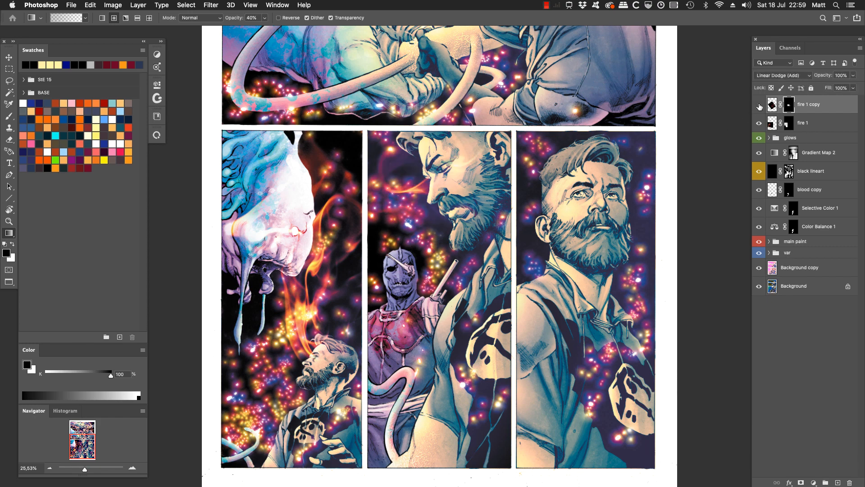
{"action": "left_click", "coordinate": [758, 106]}
{"action": "left_click", "coordinate": [758, 106]}
Refine the flame mask around the bearded man's face and beard with black and white radial gradients at 100% opacity.
{"action": "key", "text": "0"}
{"action": "left_click_drag", "start_coordinate": [435, 205], "coordinate": [435, 206]}
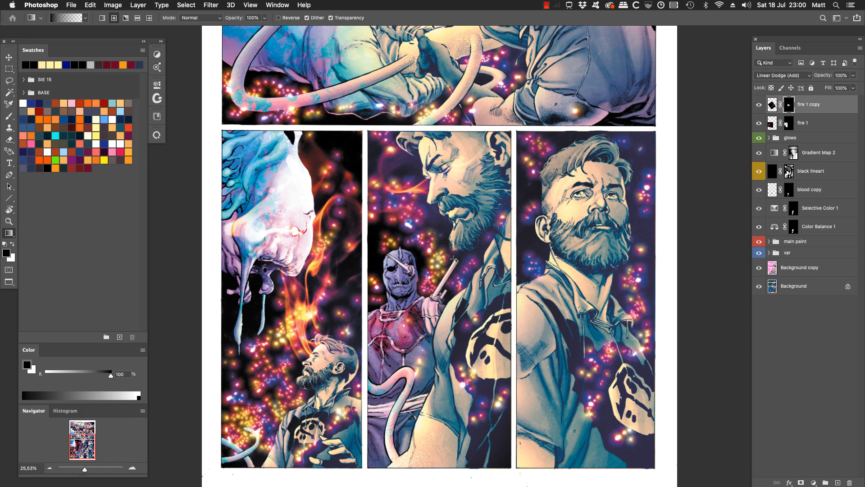
{"action": "left_click_drag", "start_coordinate": [478, 238], "coordinate": [491, 212]}
{"action": "key", "text": "x"}
{"action": "left_click_drag", "start_coordinate": [422, 182], "coordinate": [437, 203]}
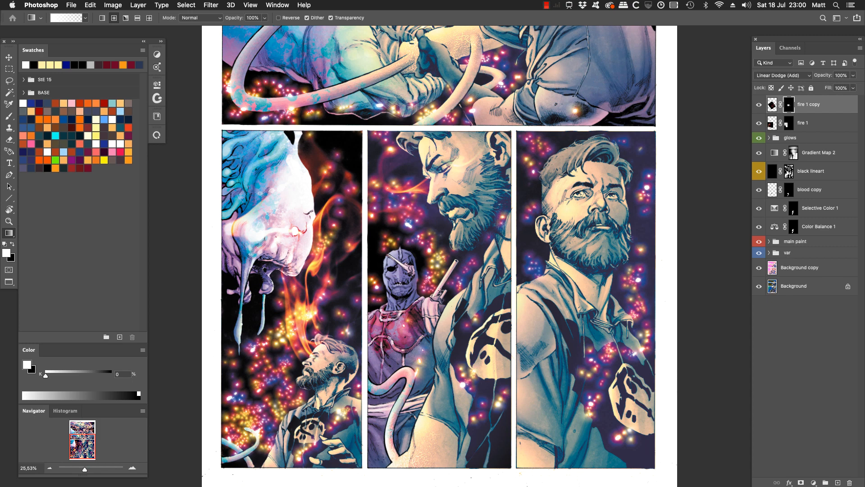
Examine the flame effects across the three lower panels, both within the whole page and close up.
{"action": "left_click_drag", "start_coordinate": [563, 318], "coordinate": [553, 324]}
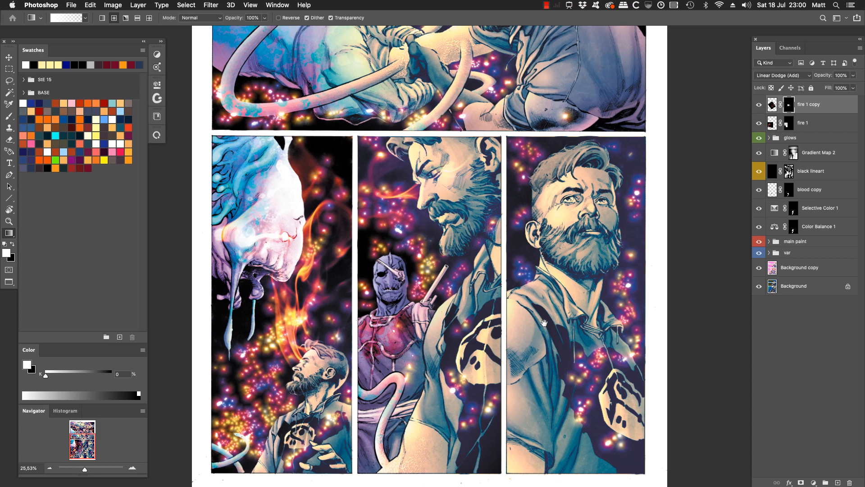
{"action": "key", "text": "z"}
{"action": "left_click", "coordinate": [554, 336], "text": "alt"}
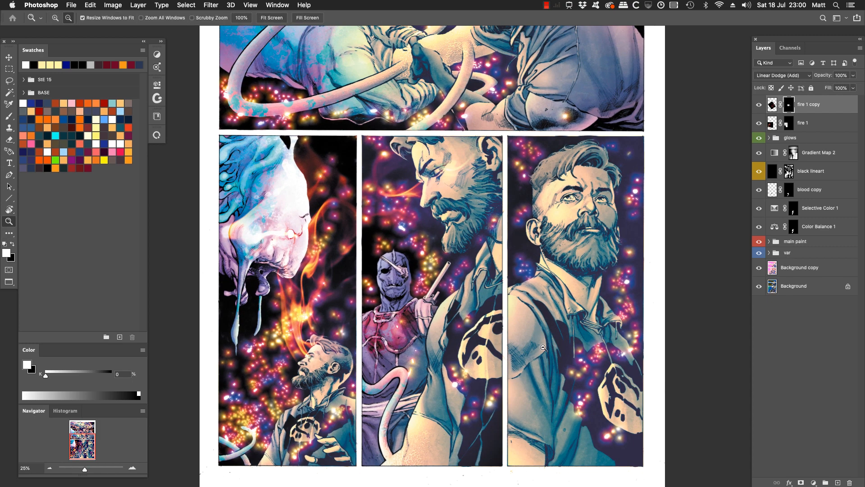
{"action": "left_click", "coordinate": [553, 335], "text": "alt"}
{"action": "left_click_drag", "start_coordinate": [545, 350], "coordinate": [536, 372]}
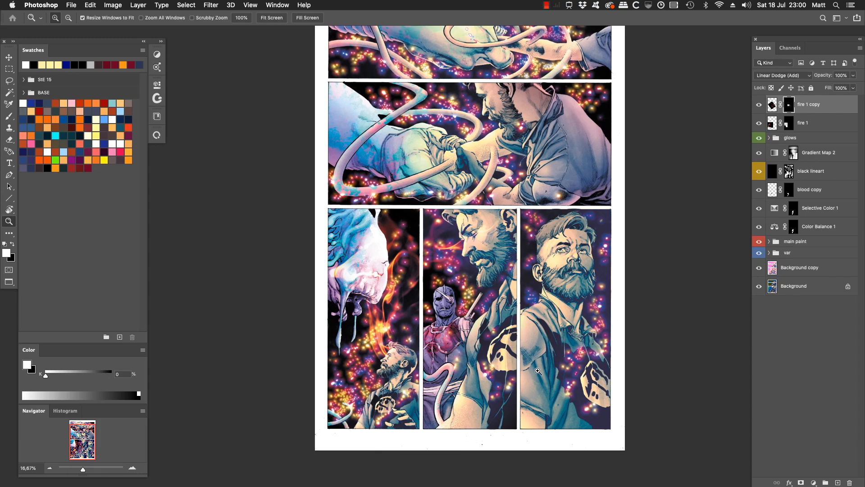
{"action": "left_click_drag", "start_coordinate": [611, 175], "coordinate": [267, 449]}
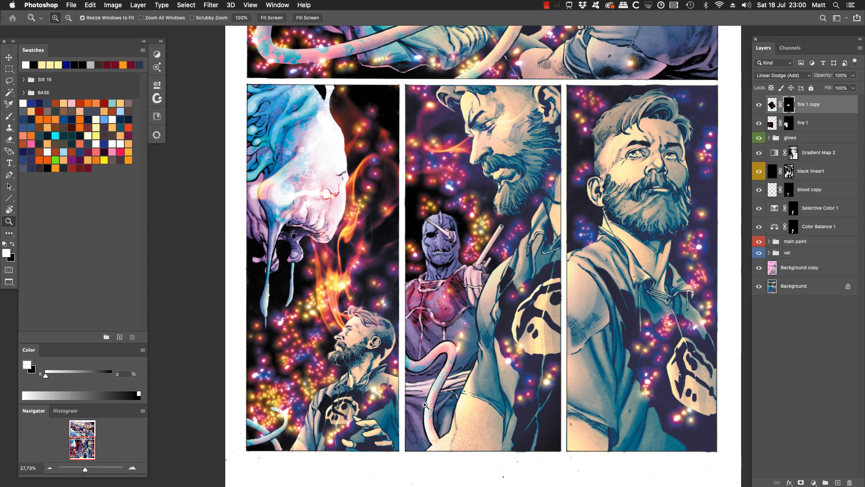
{"action": "left_click", "coordinate": [448, 353], "text": "alt"}
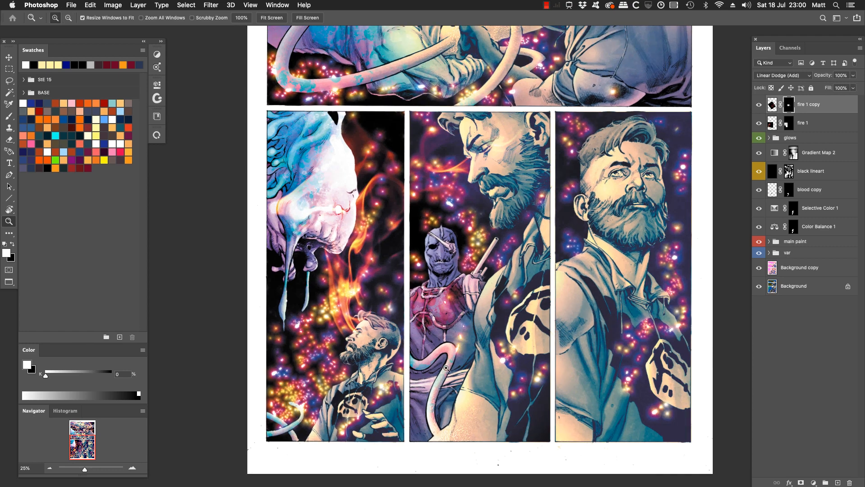
Compare the whole page with and without the "fire 1 copy" layer, leaving that layer hidden.
{"action": "left_click", "coordinate": [760, 105]}
{"action": "mouse_move", "coordinate": [498, 311]}
{"action": "left_mouse_down"}
{"action": "mouse_move", "coordinate": [504, 315]}
{"action": "mouse_move", "coordinate": [494, 316]}
{"action": "left_mouse_up"}
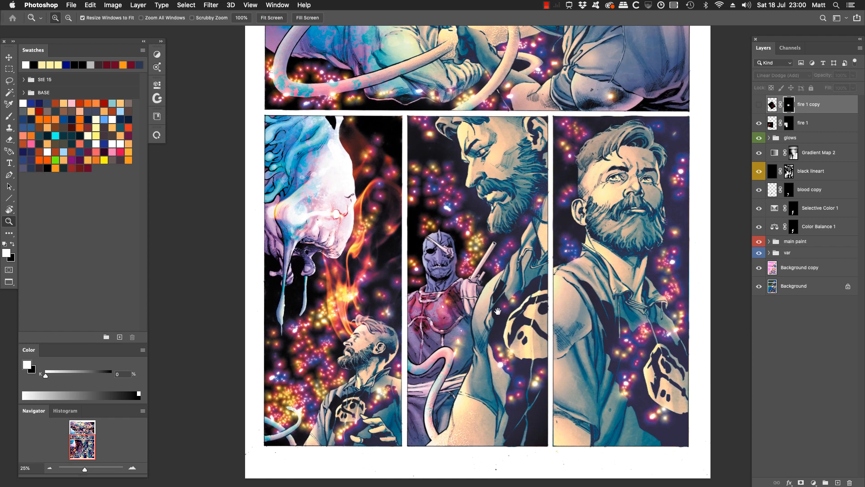
{"action": "left_click", "coordinate": [276, 21]}
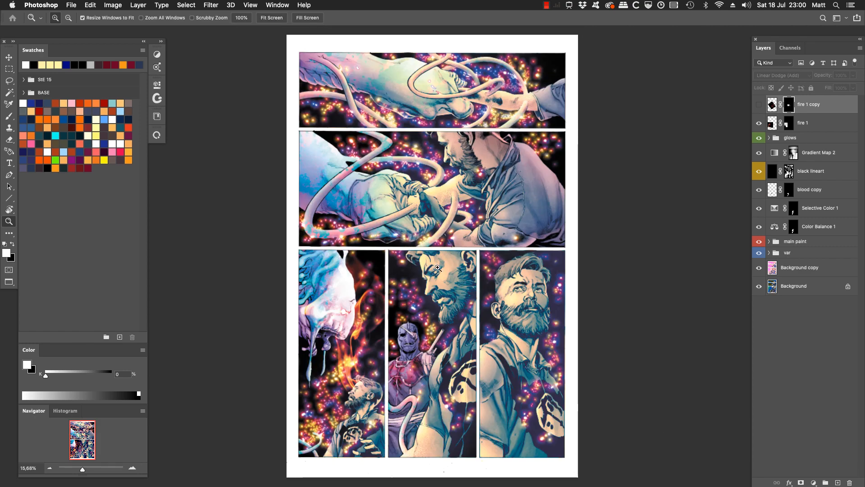
{"action": "left_click", "coordinate": [759, 105]}
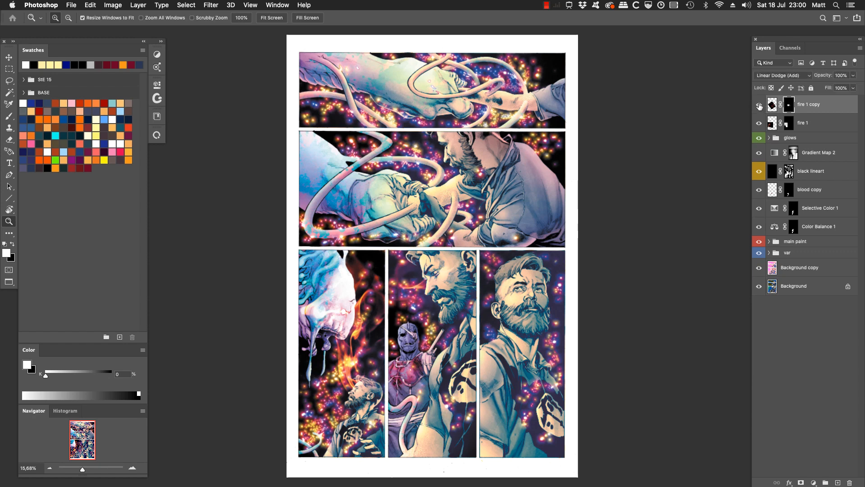
{"action": "left_click", "coordinate": [759, 106]}
{"action": "left_click_drag", "start_coordinate": [506, 350], "coordinate": [511, 340]}
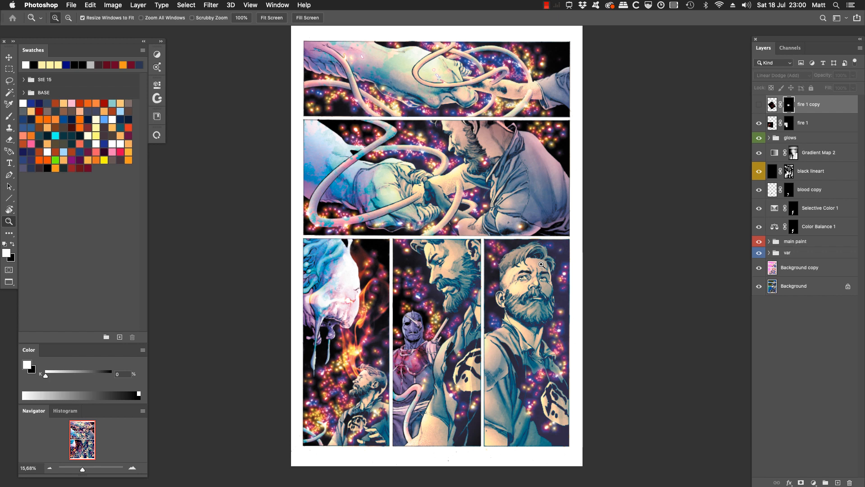
{"action": "left_click_drag", "start_coordinate": [496, 337], "coordinate": [507, 332]}
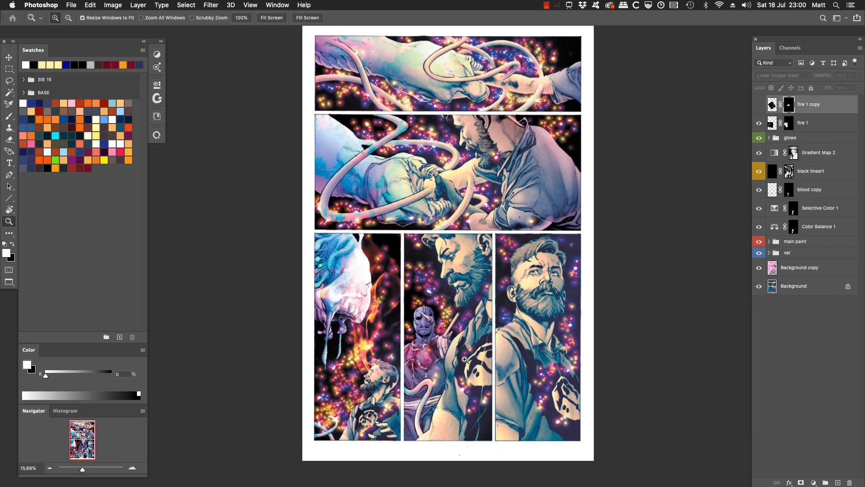
Switch the "fire 1" layer off and on to judge its flames in the first of the lower panels.
{"action": "left_click_drag", "start_coordinate": [446, 234], "coordinate": [265, 434]}
{"action": "scroll", "coordinate": [486, 351], "scroll_direction": "down", "scroll_amount": 3}
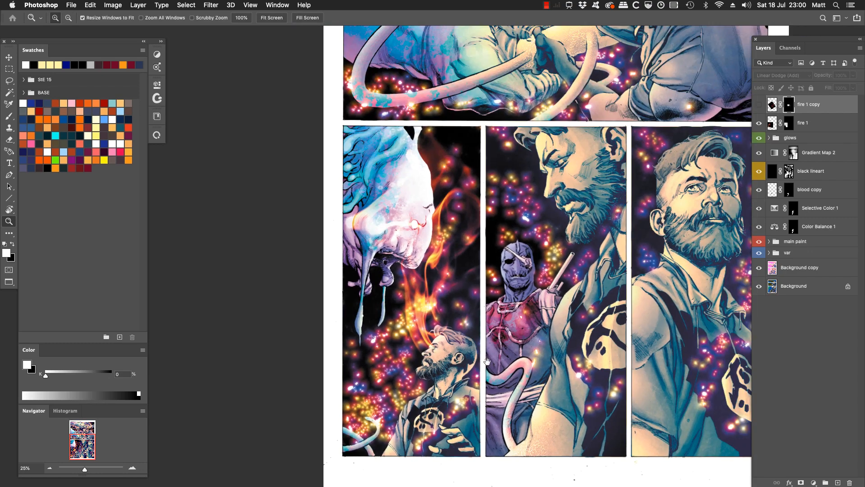
{"action": "left_click_drag", "start_coordinate": [487, 362], "coordinate": [481, 356]}
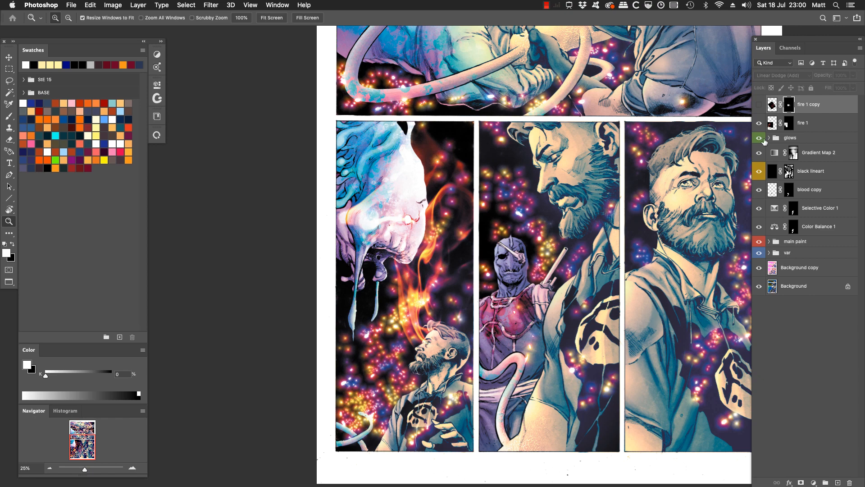
{"action": "left_click", "coordinate": [758, 124]}
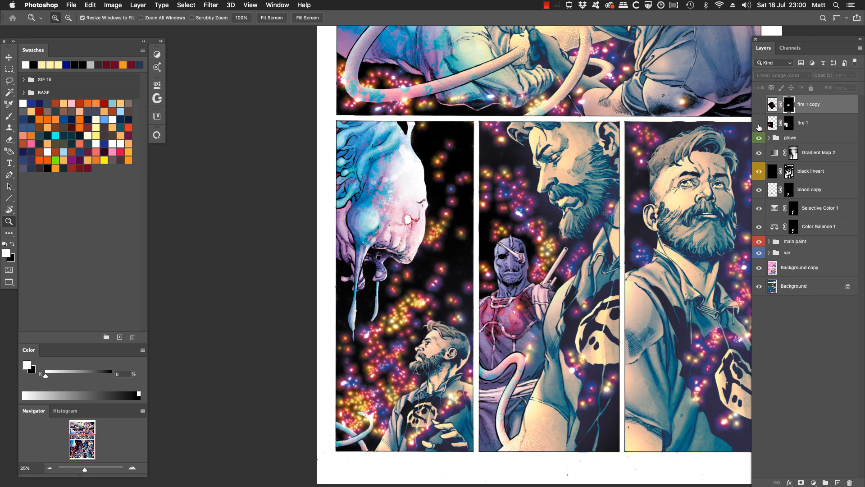
{"action": "left_click", "coordinate": [758, 124]}
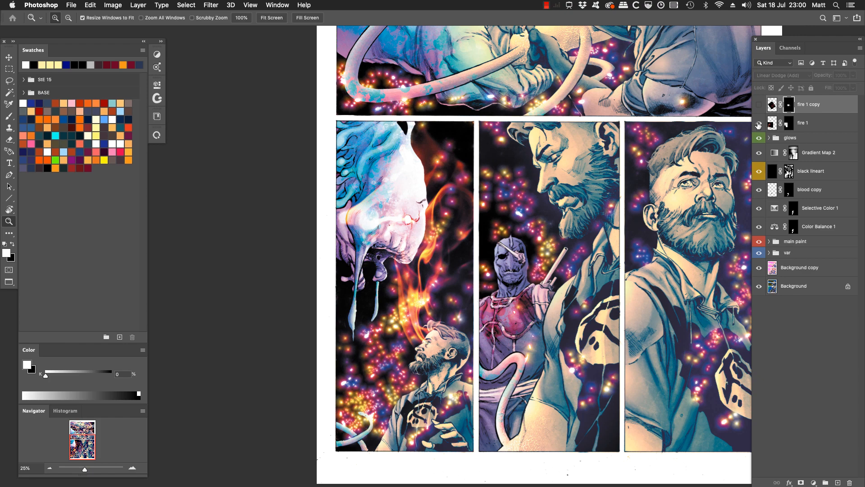
{"action": "left_click", "coordinate": [759, 125]}
{"action": "left_click", "coordinate": [759, 124]}
Select the "fire 1" layer, preview the page in full screen, and return to floating windows with the comic page in front of the flame photo.
{"action": "left_click", "coordinate": [274, 20]}
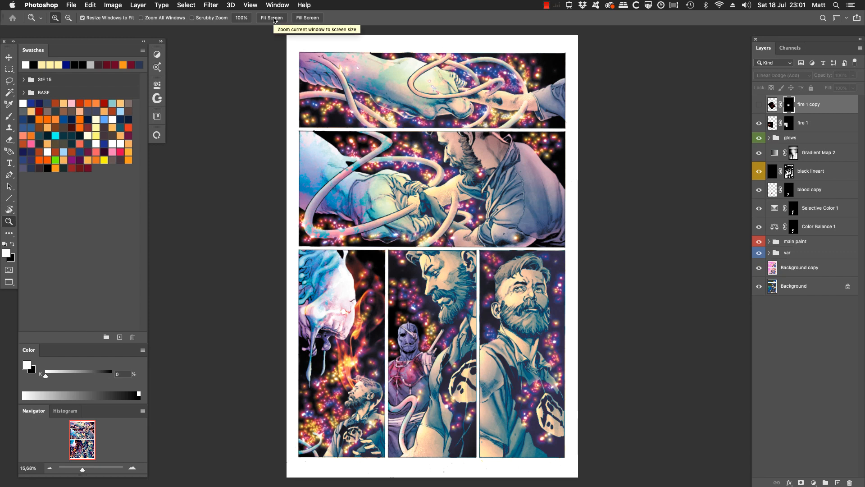
{"action": "left_click", "coordinate": [819, 124]}
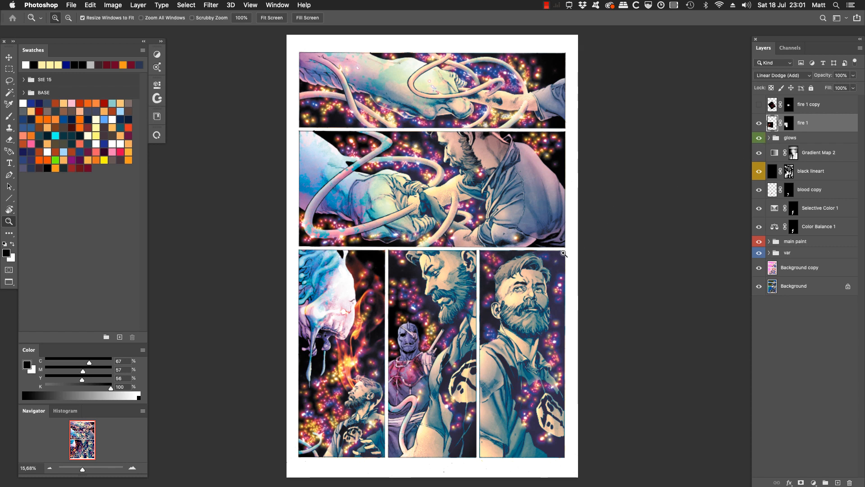
{"action": "key", "text": "f"}
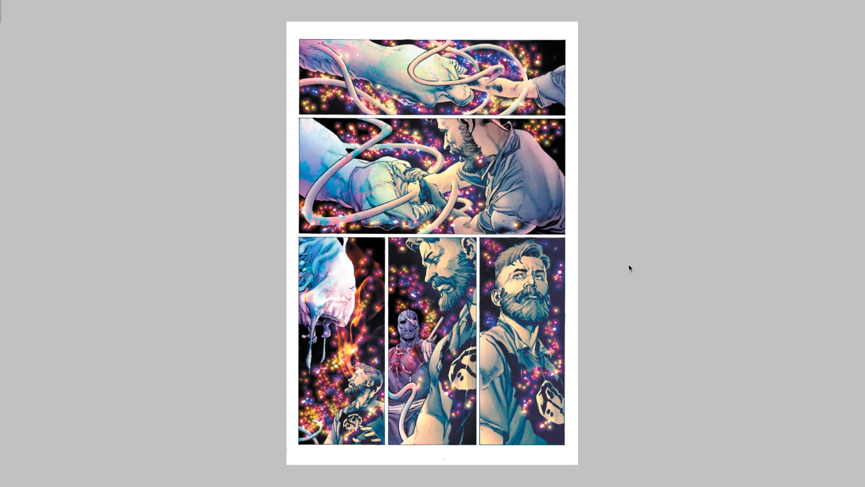
{"action": "key", "text": "f"}
{"action": "left_click_drag", "start_coordinate": [300, 76], "coordinate": [300, 88]}
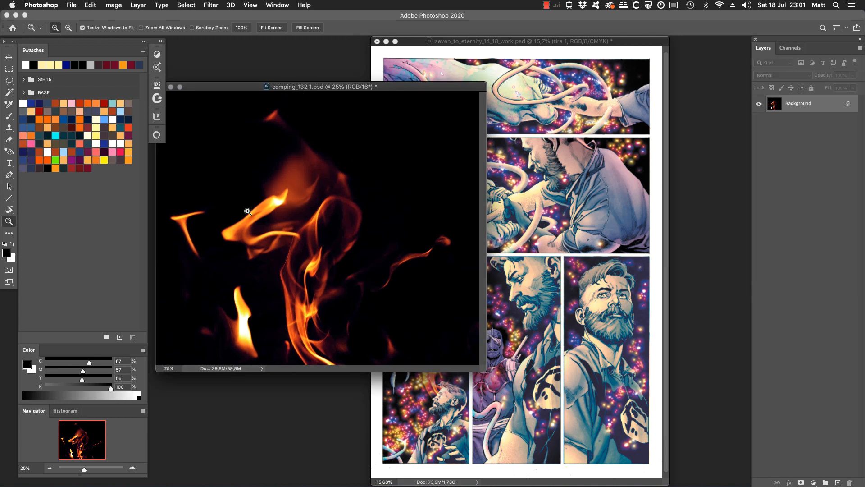
{"action": "left_click_drag", "start_coordinate": [556, 42], "coordinate": [561, 44]}
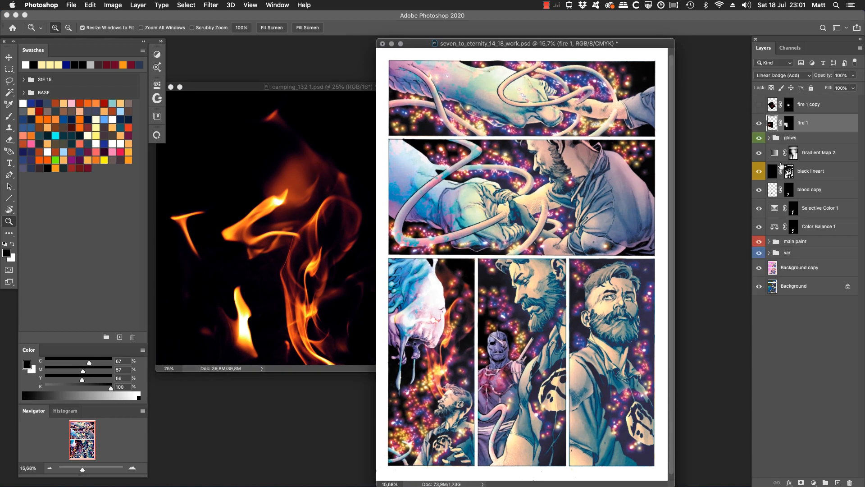
Review the blending modes offered for the "fire 1" layer, keeping Linear Dodge (Add).
{"action": "left_click", "coordinate": [789, 75]}
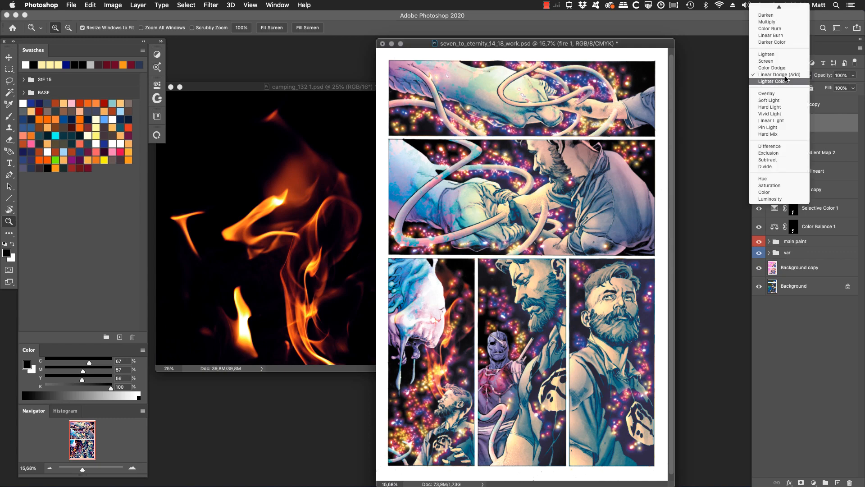
{"action": "left_click", "coordinate": [689, 17]}
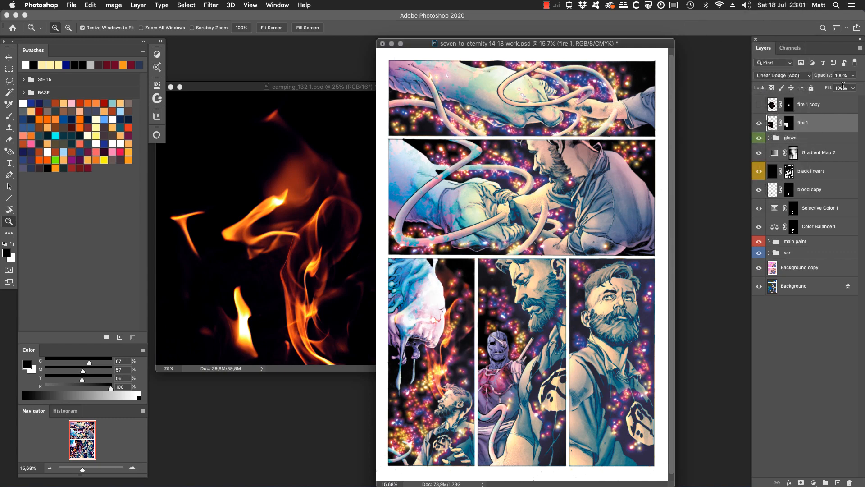
{"action": "left_click", "coordinate": [799, 75]}
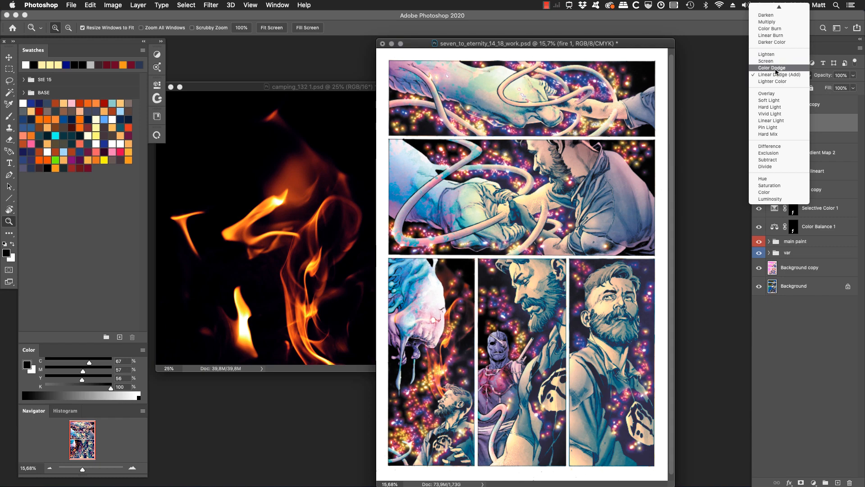
{"action": "left_click", "coordinate": [778, 76]}
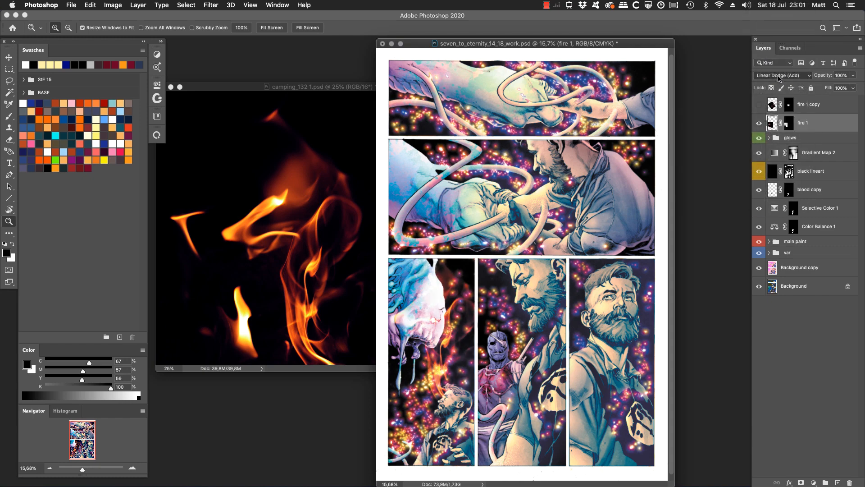
{"action": "left_click", "coordinate": [791, 74]}
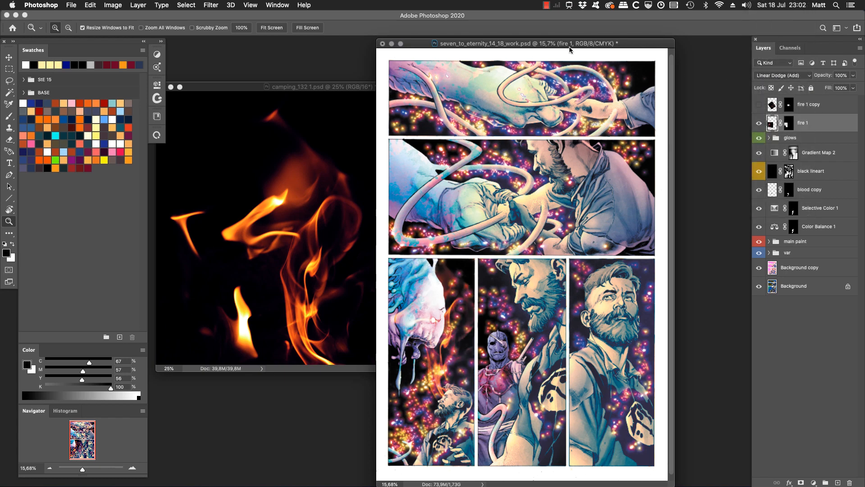
{"action": "left_click", "coordinate": [783, 86]}
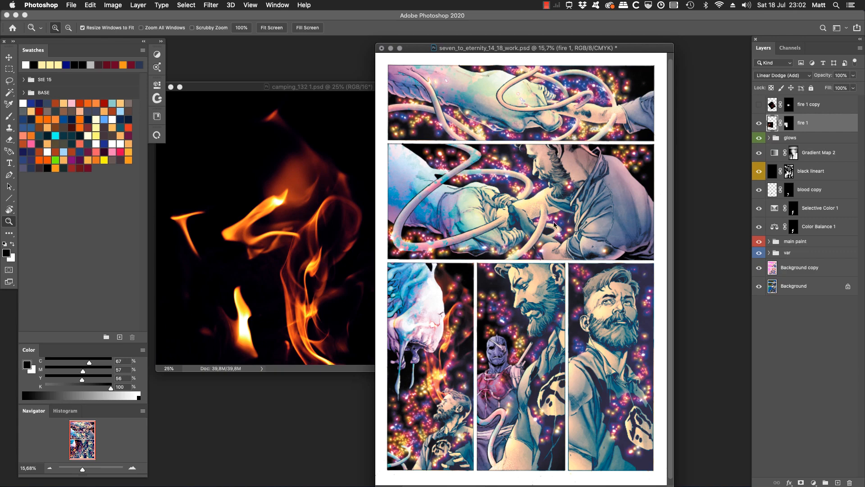
Try the Lighter Color blending mode on the "fire 1" layer and inspect the flames above the bearded man's head close up.
{"action": "key", "text": "f"}
{"action": "left_click_drag", "start_coordinate": [419, 228], "coordinate": [313, 356]}
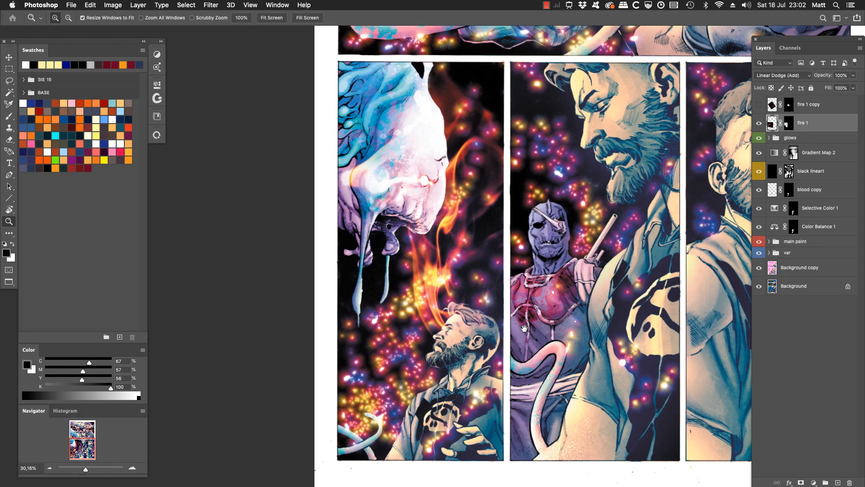
{"action": "left_click", "coordinate": [784, 76]}
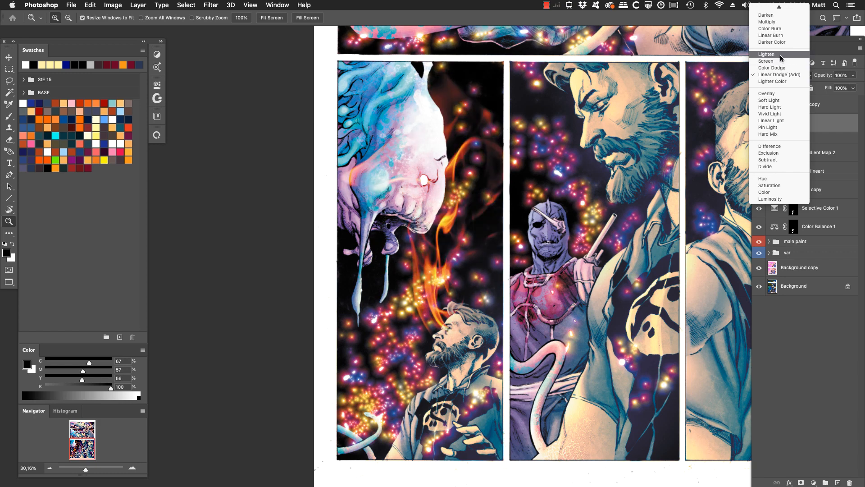
{"action": "left_click", "coordinate": [773, 81]}
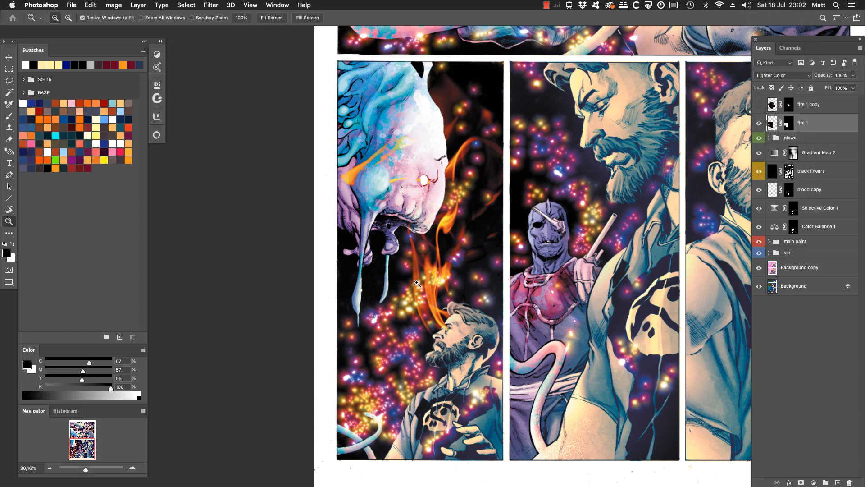
{"action": "left_click_drag", "start_coordinate": [510, 196], "coordinate": [375, 365]}
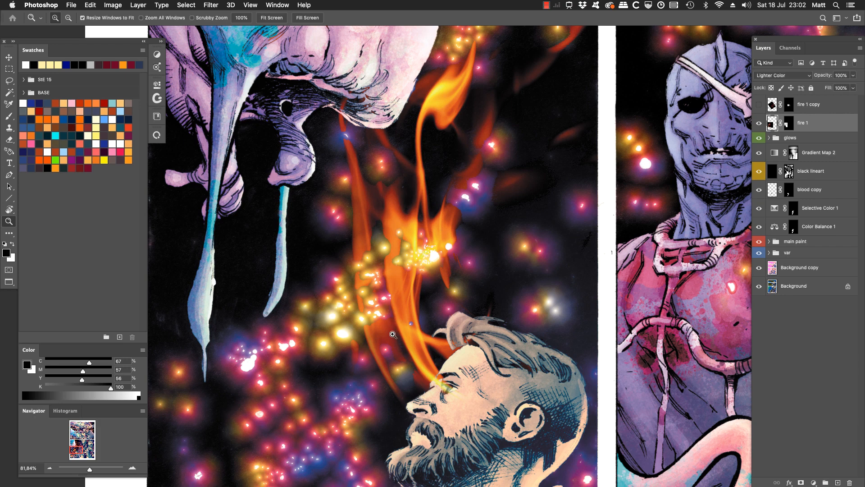
Set the "fire 1" layer back to Linear Dodge (Add), and switch it to Screen for comparison.
{"action": "left_click", "coordinate": [790, 76]}
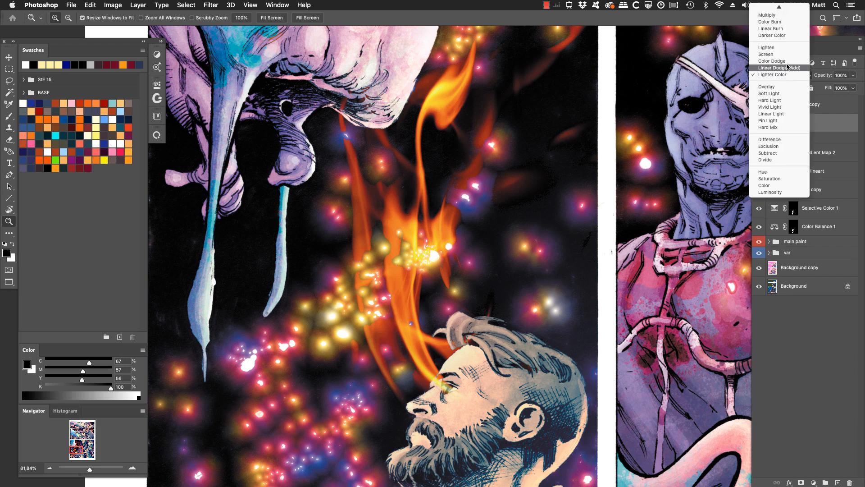
{"action": "left_click", "coordinate": [788, 67]}
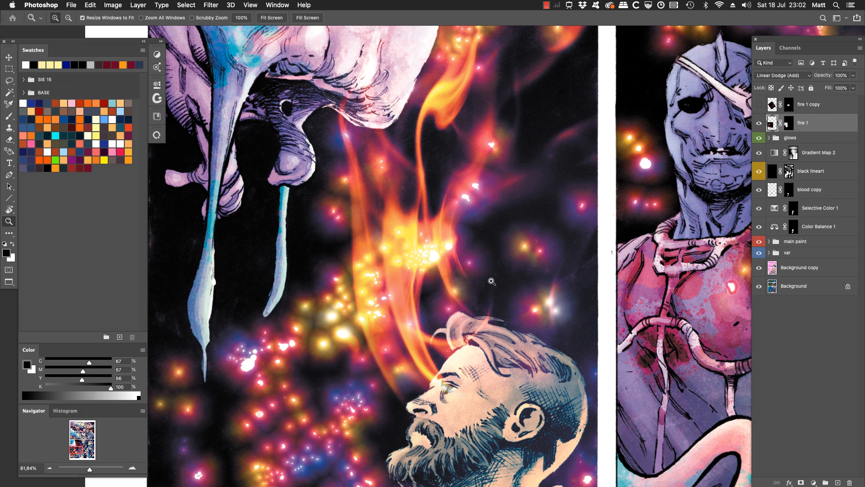
{"action": "left_click", "coordinate": [790, 75]}
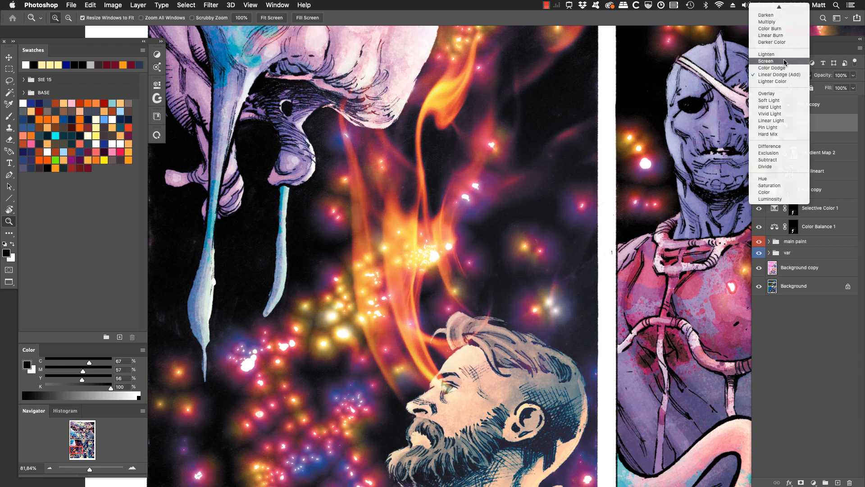
{"action": "key", "text": "Escape"}
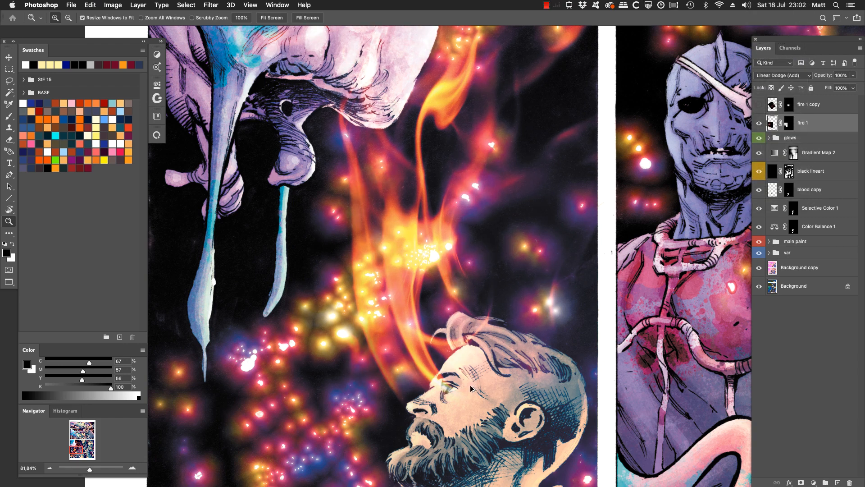
Undo and redo the last blending mode change repeatedly to compare Screen with Linear Dodge (Add) on the flames.
{"action": "key", "text": "super+z"}
{"action": "key", "text": "super+z"}
{"action": "key", "text": "super+z"}
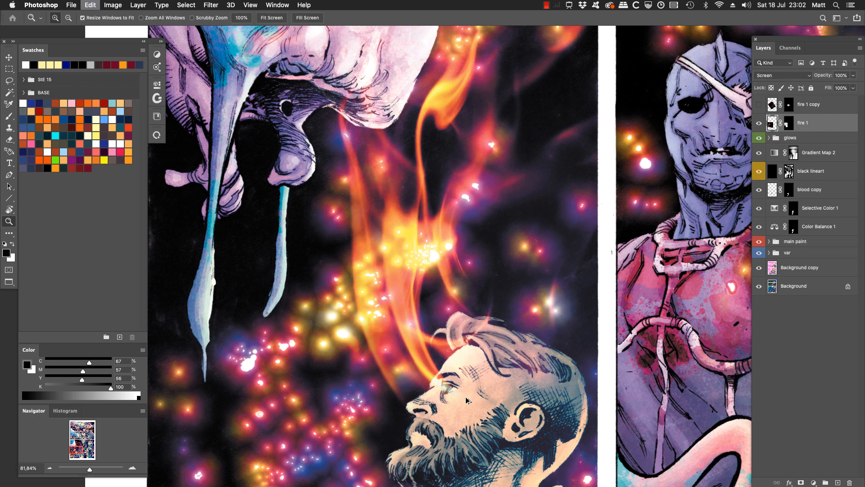
{"action": "key", "text": "super+z"}
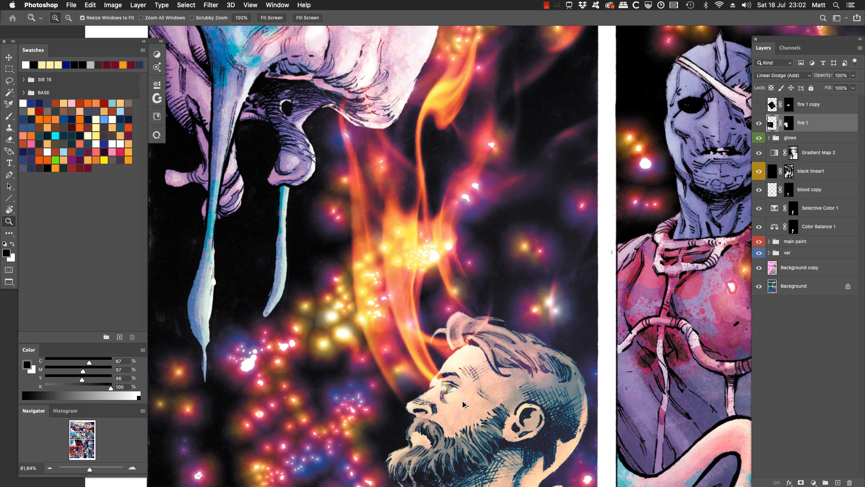
{"action": "key", "text": "super+z"}
{"action": "key", "text": "super+z"}
{"action": "key", "text": "super+z"}
{"action": "key", "text": "super+z"}
{"action": "key", "text": "super+z"}
Try Lighten on the "fire 1" layer, return it to Screen, and flip between recent states to compare the flames.
{"action": "left_click", "coordinate": [783, 76]}
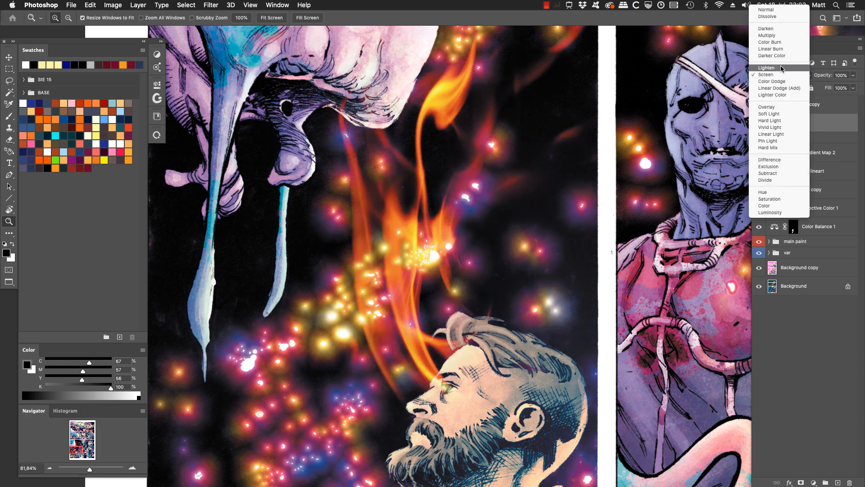
{"action": "left_click", "coordinate": [781, 68]}
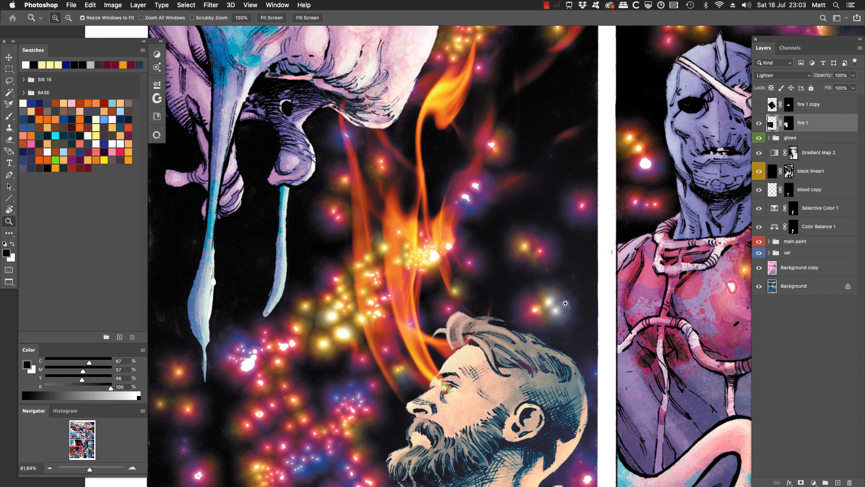
{"action": "key", "text": "alt+shift+s"}
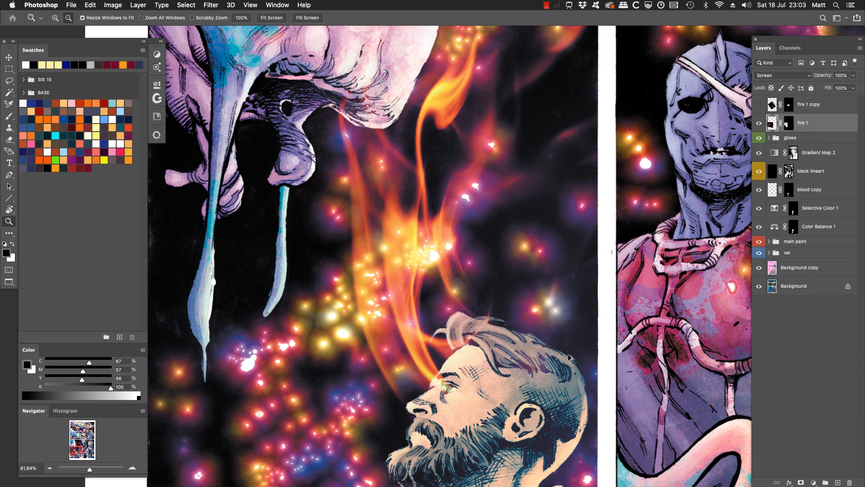
{"action": "key", "text": "super+alt+z"}
{"action": "key", "text": "super+alt+z"}
{"action": "key", "text": "super+z"}
{"action": "key", "text": "super+shift+z"}
Try Linear Dodge (Add) on the "fire 1" layer once more and undo back to Screen.
{"action": "left_click", "coordinate": [789, 76]}
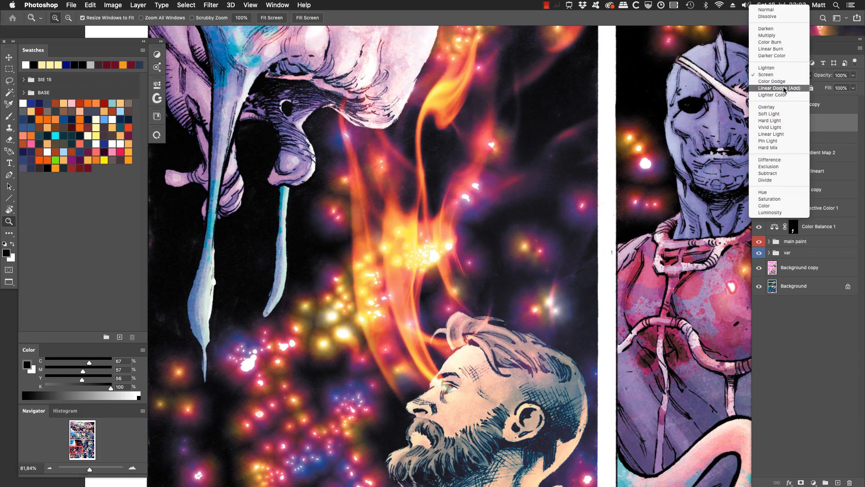
{"action": "key", "text": "Escape"}
{"action": "key", "text": "super+z"}
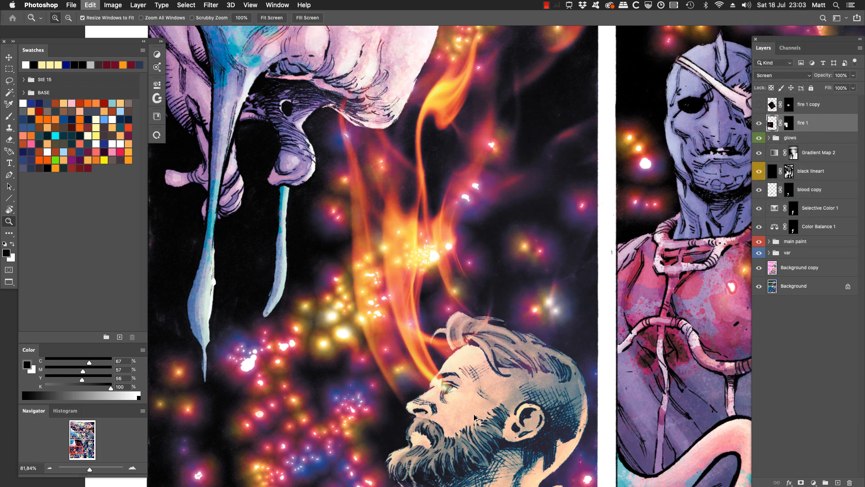
Compare Screen and Linear Dodge (Add) on the "fire 1" layer across the whole page, leaving it on Linear Dodge (Add).
{"action": "key", "text": "super+shift+z"}
{"action": "key", "text": "super+z"}
{"action": "left_click", "coordinate": [271, 17]}
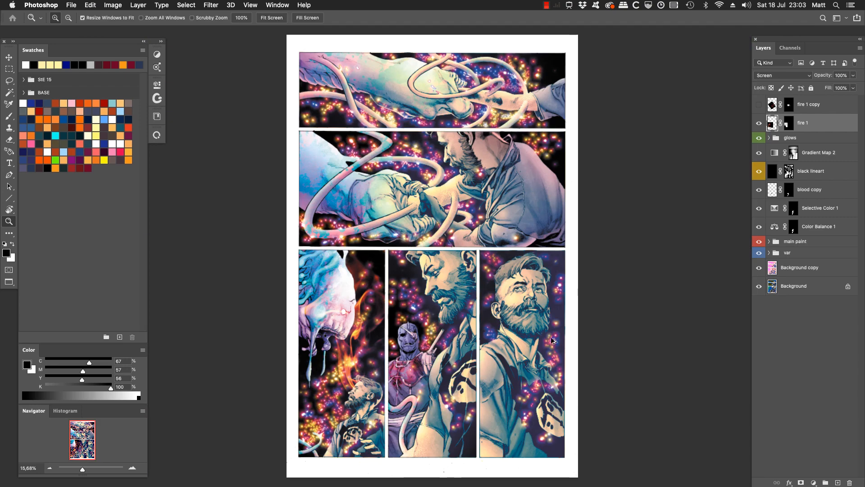
{"action": "key", "text": "super+shift+z"}
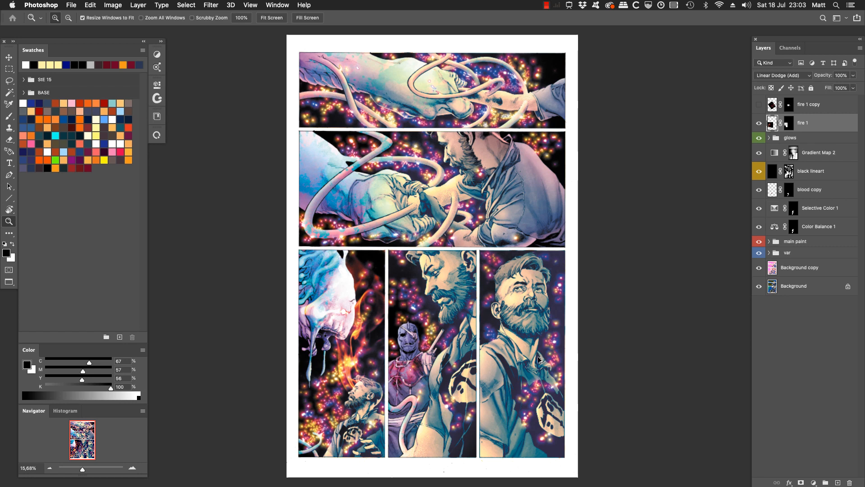
{"action": "key", "text": "super+z"}
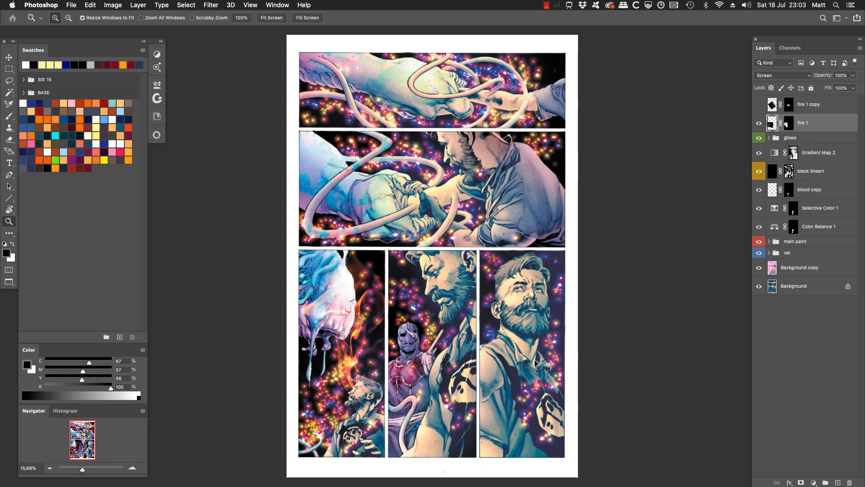
{"action": "key", "text": "super+shift+z"}
{"action": "key", "text": "super+z"}
{"action": "key", "text": "super+shift+z"}
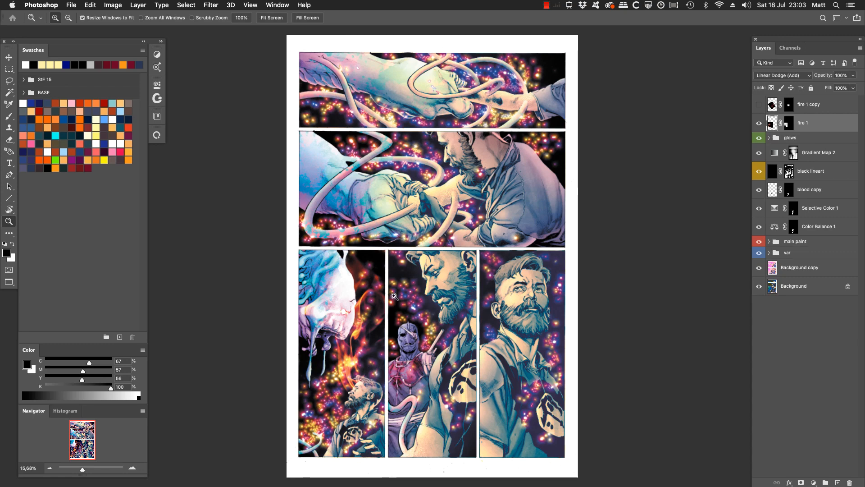
Compare the flames over the creature's face up close in Screen and Linear Dodge (Add), returning to Linear Dodge (Add) and the full page.
{"action": "left_click", "coordinate": [288, 396]}
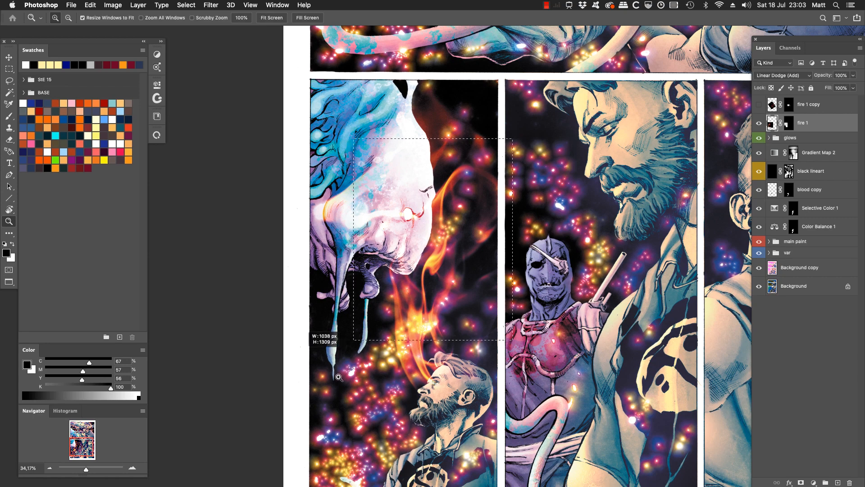
{"action": "left_click", "coordinate": [430, 322]}
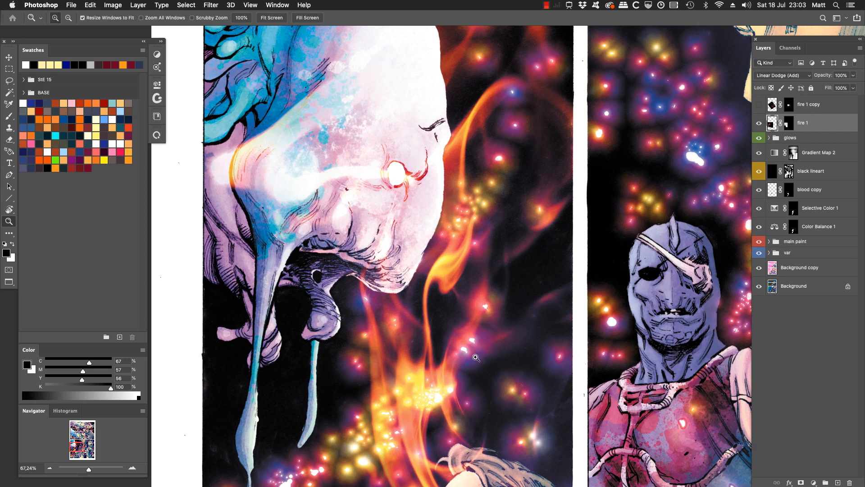
{"action": "key", "text": "super+alt+z"}
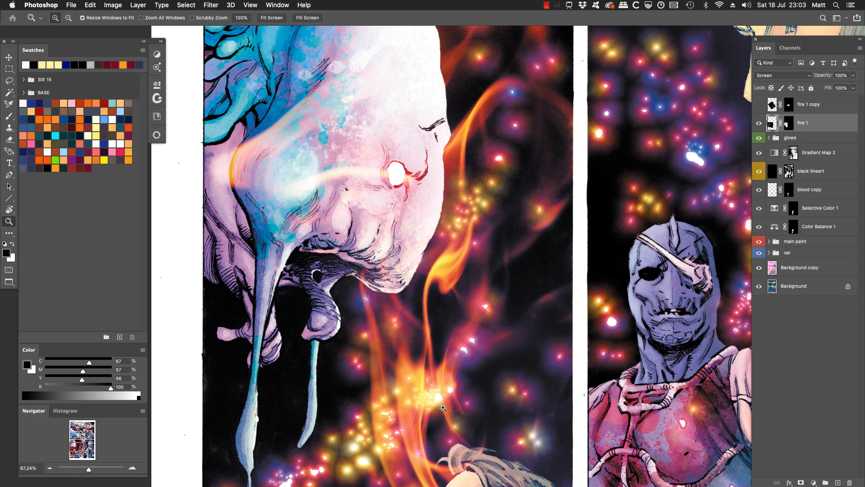
{"action": "key", "text": "super+shift+z"}
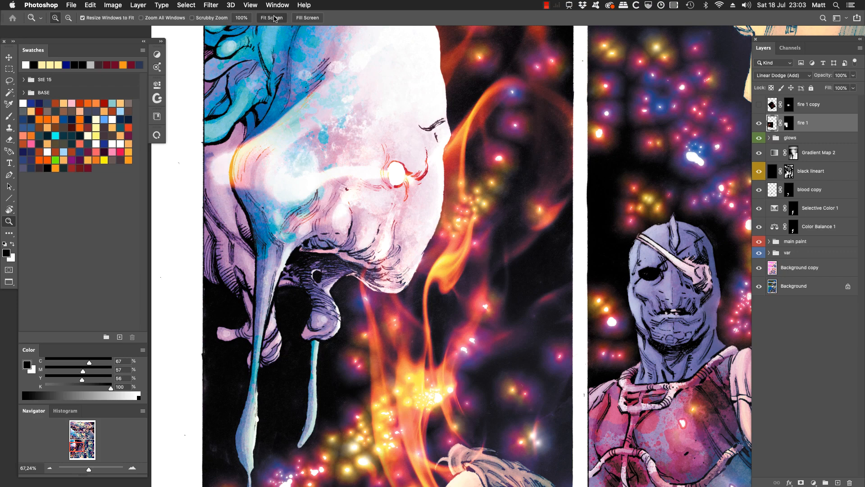
{"action": "left_click", "coordinate": [271, 17]}
{"action": "left_click_drag", "start_coordinate": [551, 331], "coordinate": [553, 328]}
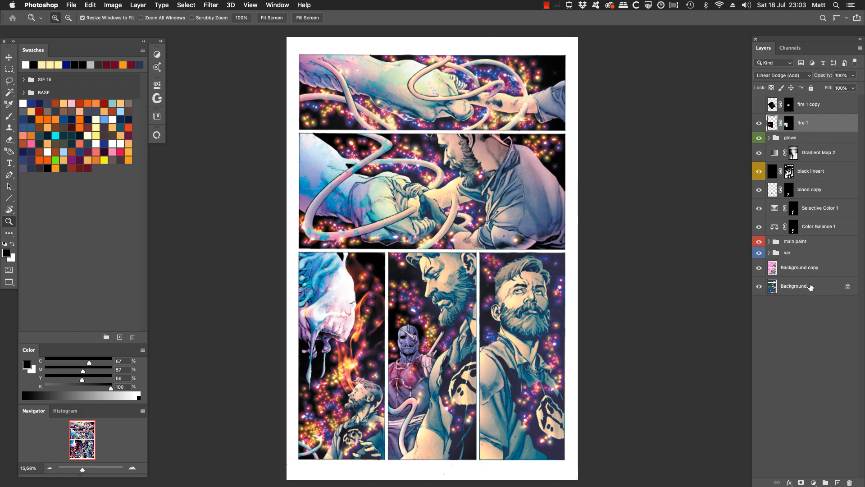
Examine the layers inside the "var" and "main paint" groups, collapsing each group again.
{"action": "left_click", "coordinate": [769, 253]}
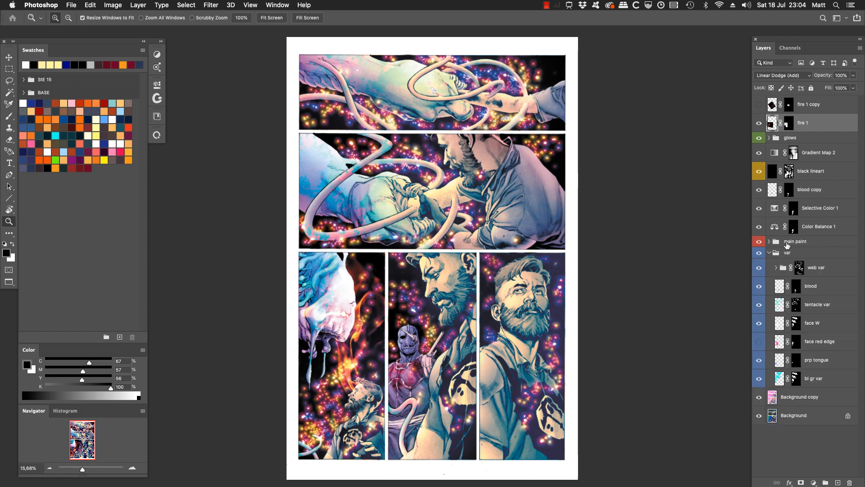
{"action": "left_click", "coordinate": [769, 253]}
{"action": "left_click", "coordinate": [770, 242]}
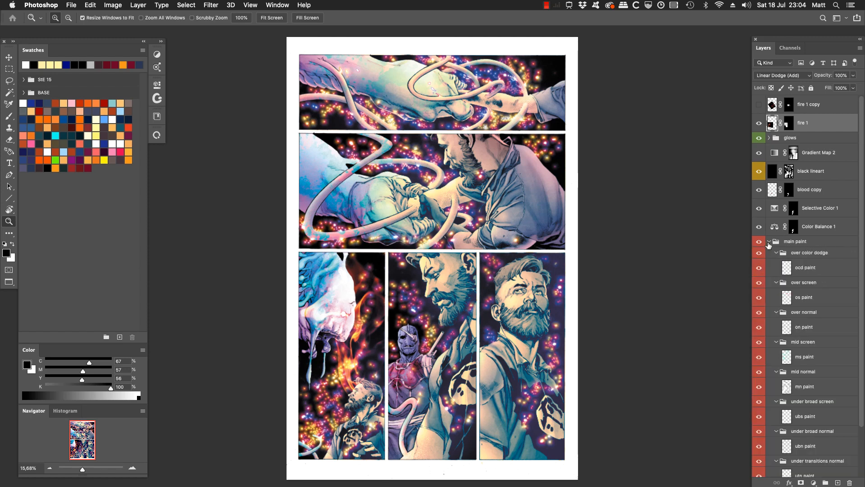
{"action": "left_click", "coordinate": [769, 242]}
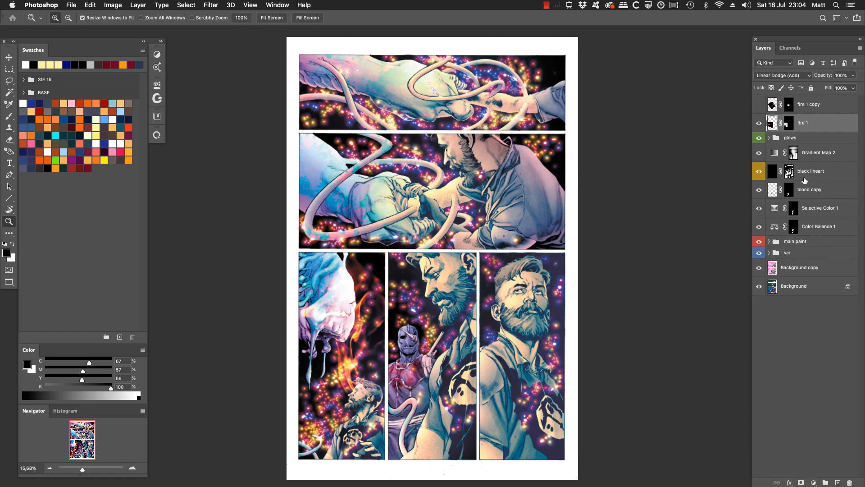